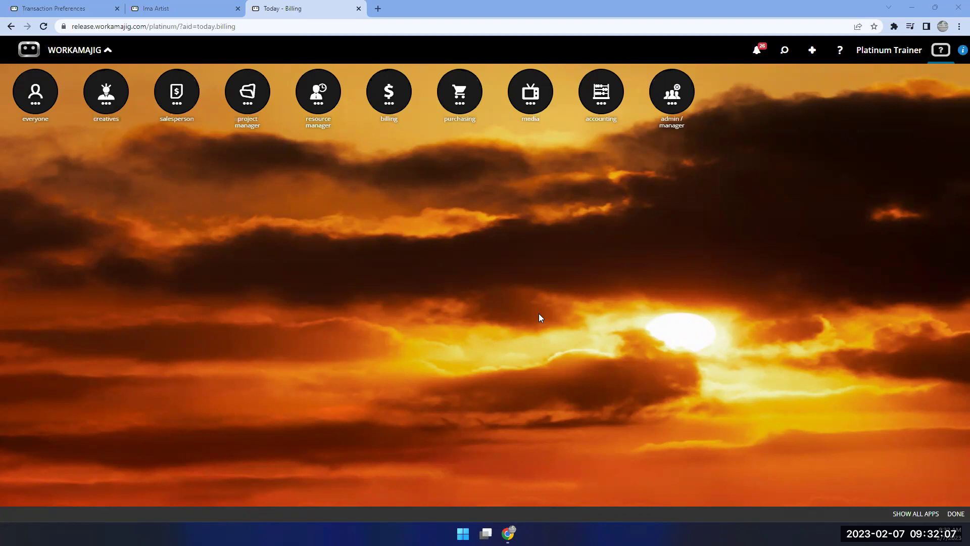
Review the employee's time, expense report and credit card approvers, and open the notifications of items waiting for approval.
left_click(27, 101)
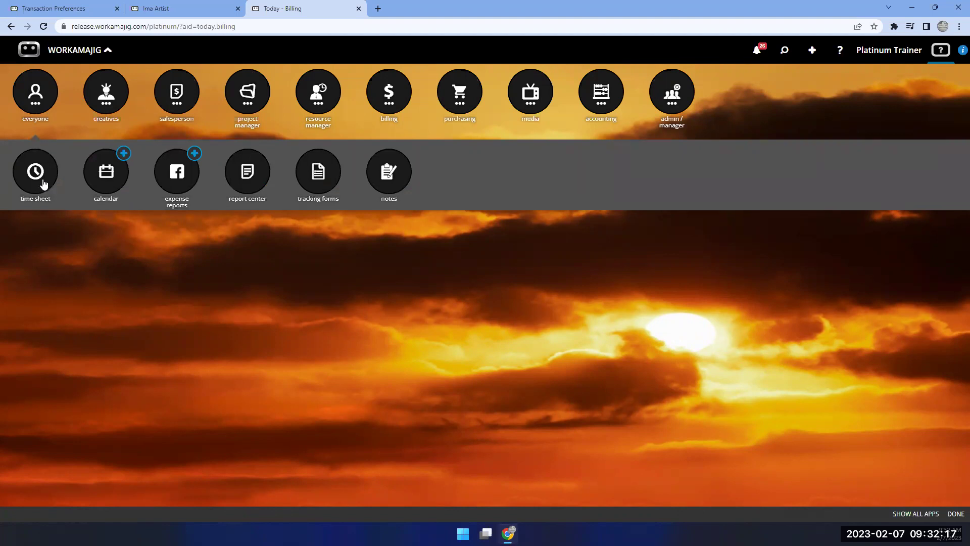
left_click(189, 10)
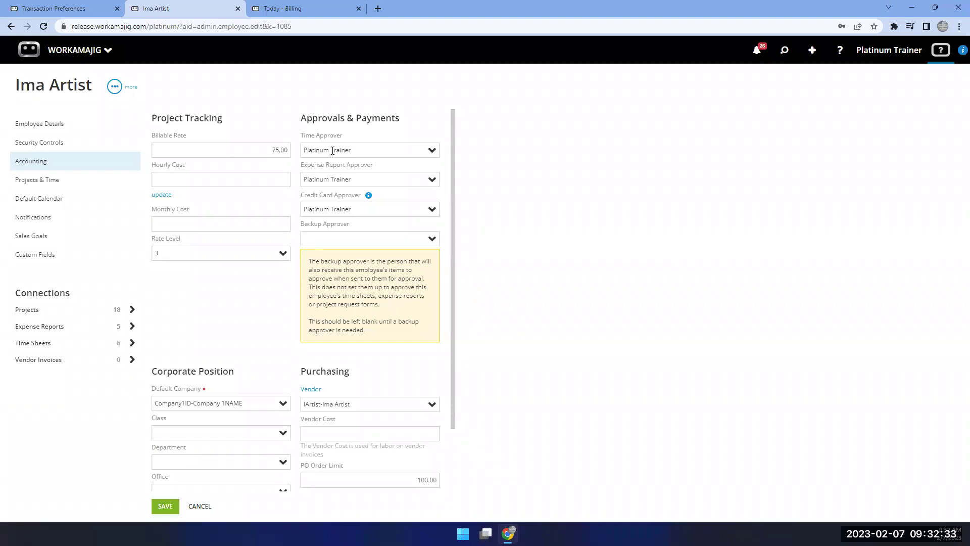
left_click(757, 52)
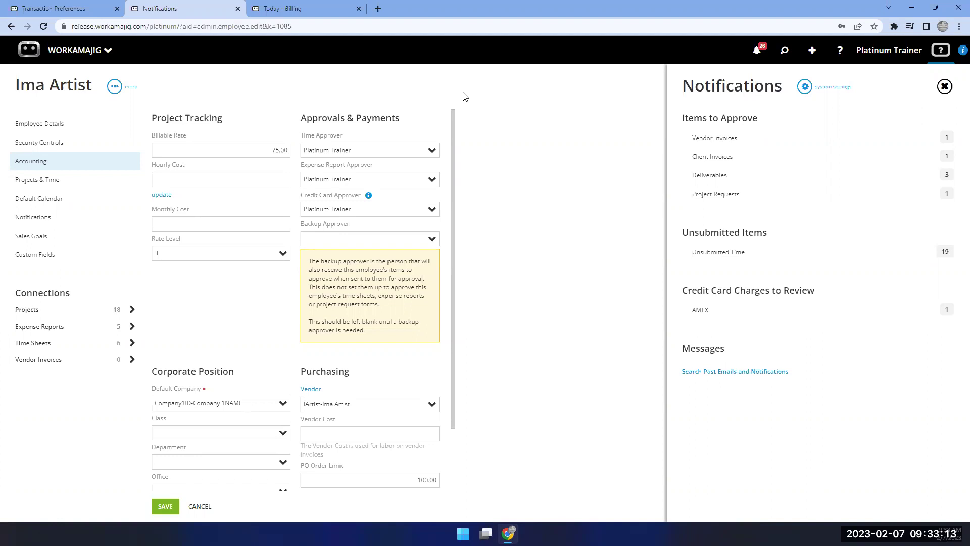
left_click(332, 8)
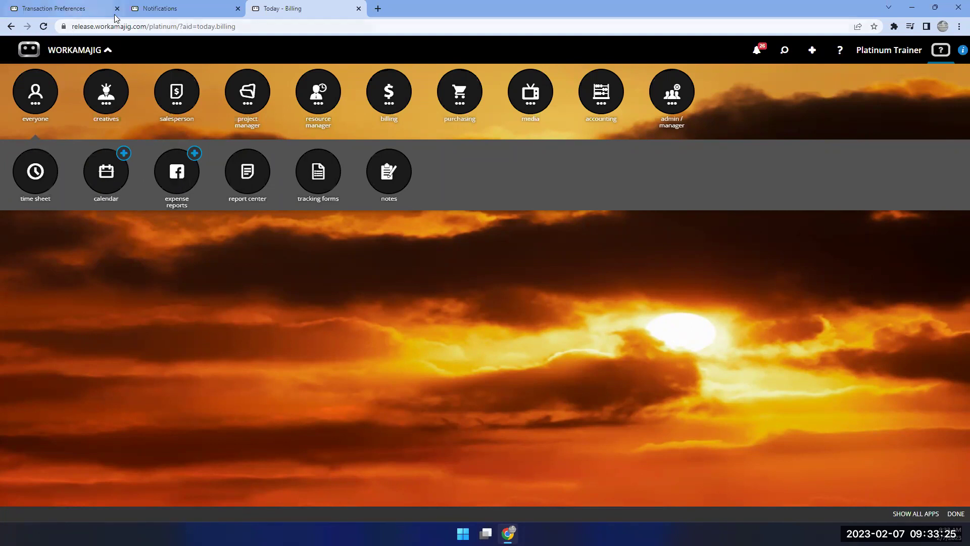
left_click(153, 15)
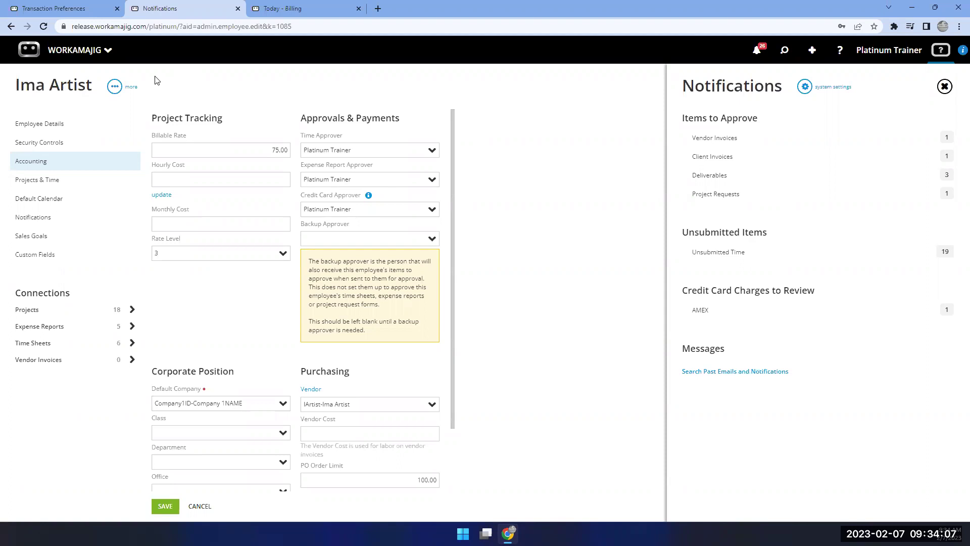
Open the Today - Creatives page from the creatives apps.
left_click(92, 53)
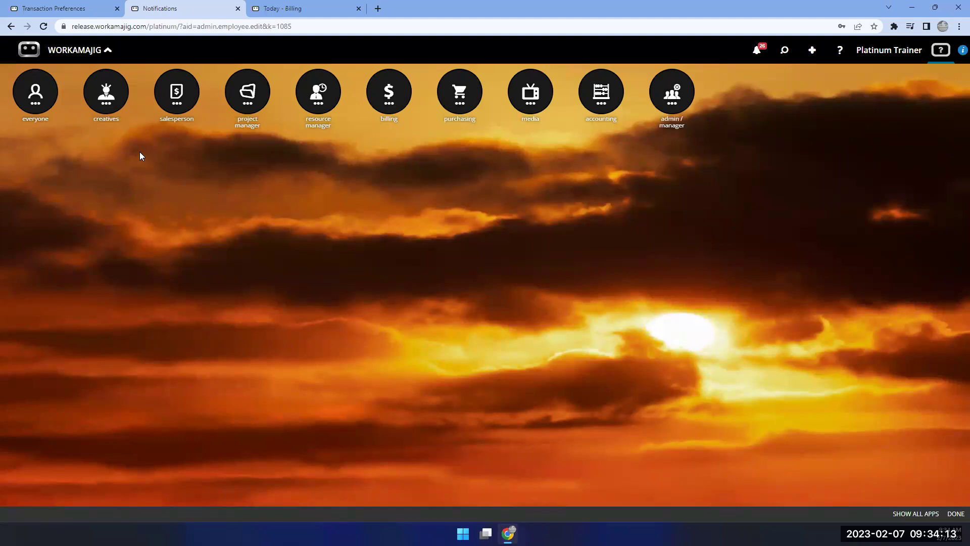
left_click(113, 104)
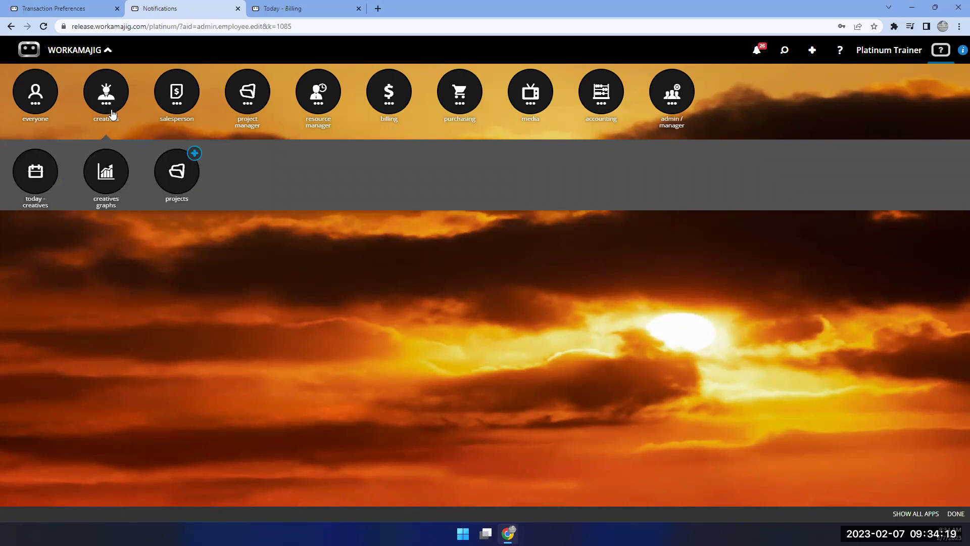
left_click(40, 173)
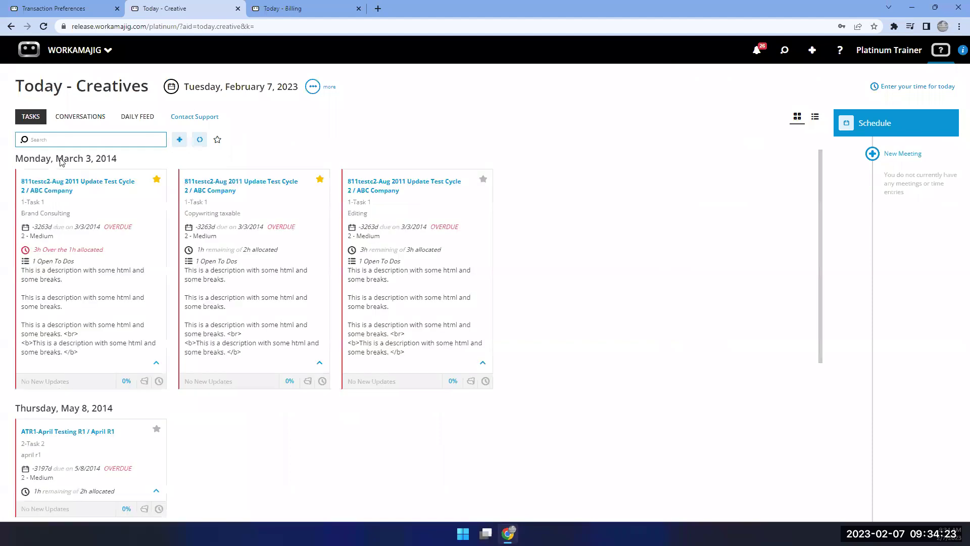
Look through the apps available in the salesperson and project manager groups.
left_click(76, 50)
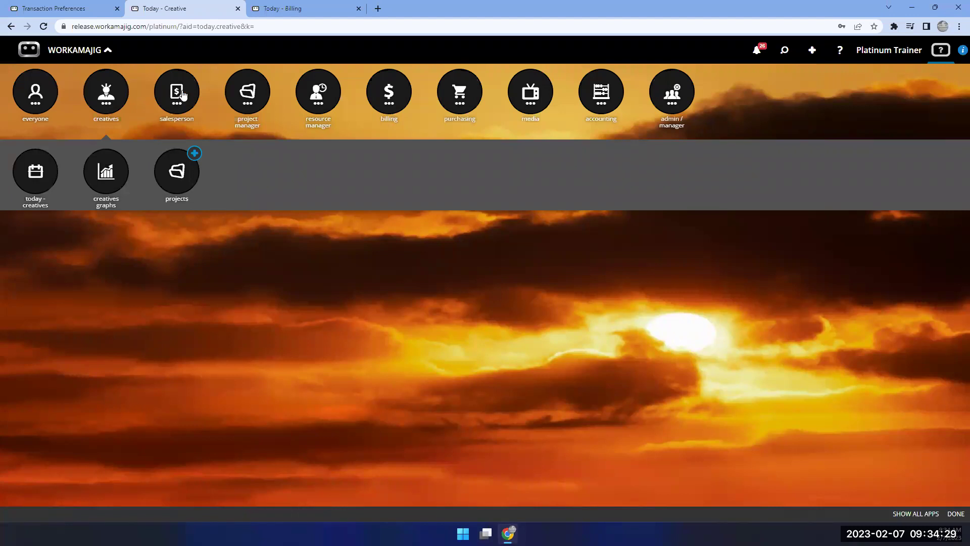
left_click(183, 95)
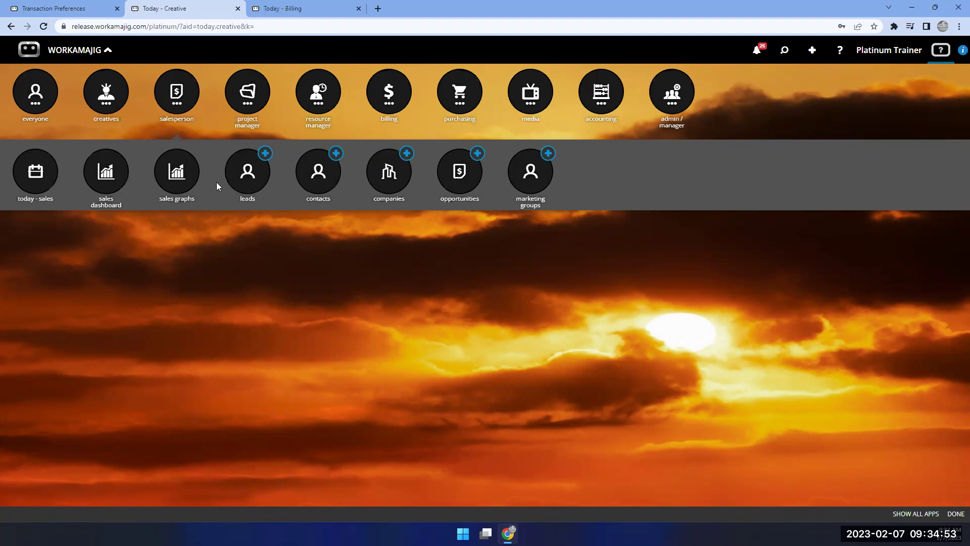
left_click(251, 94)
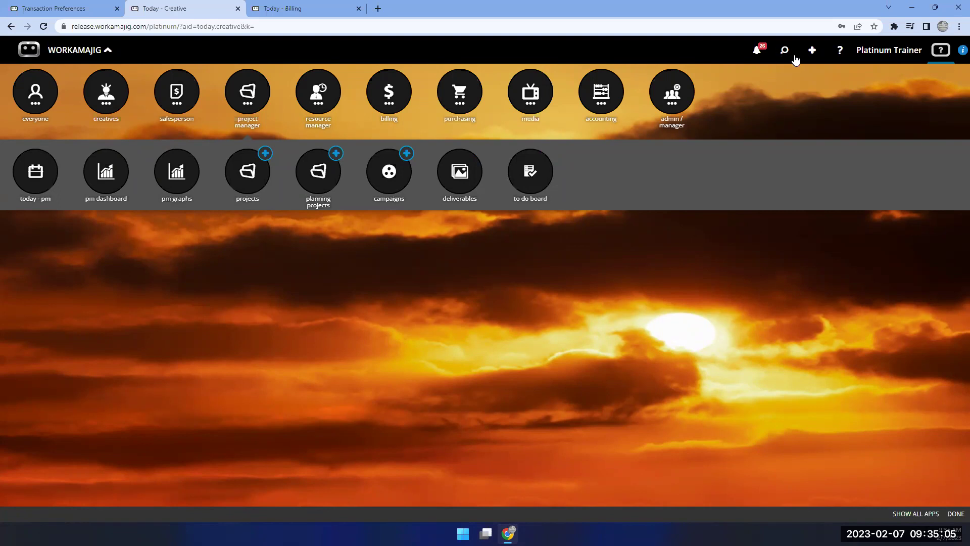
Open estimate 212 of the recently viewed project -0002 Spring Building Campaign and bring up its additional actions.
left_click(785, 52)
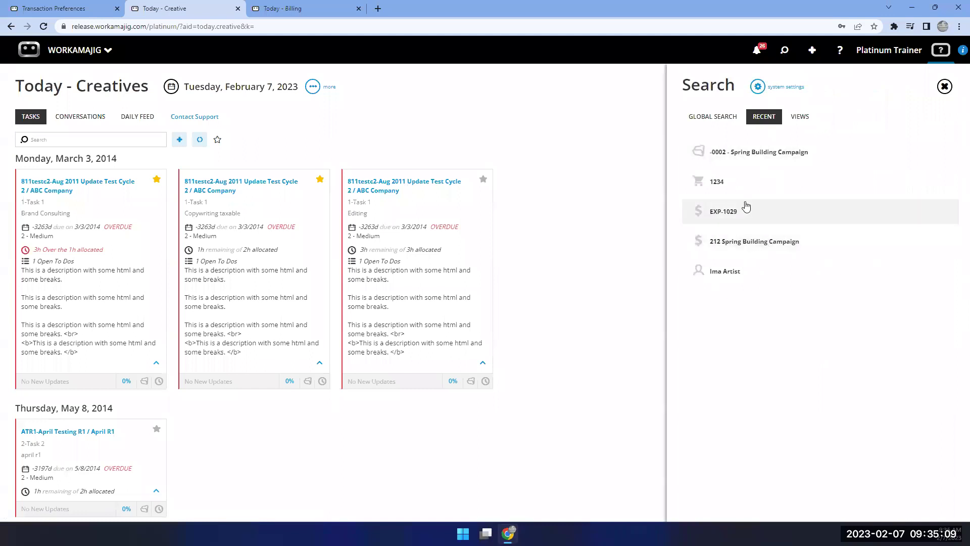
left_click(750, 158)
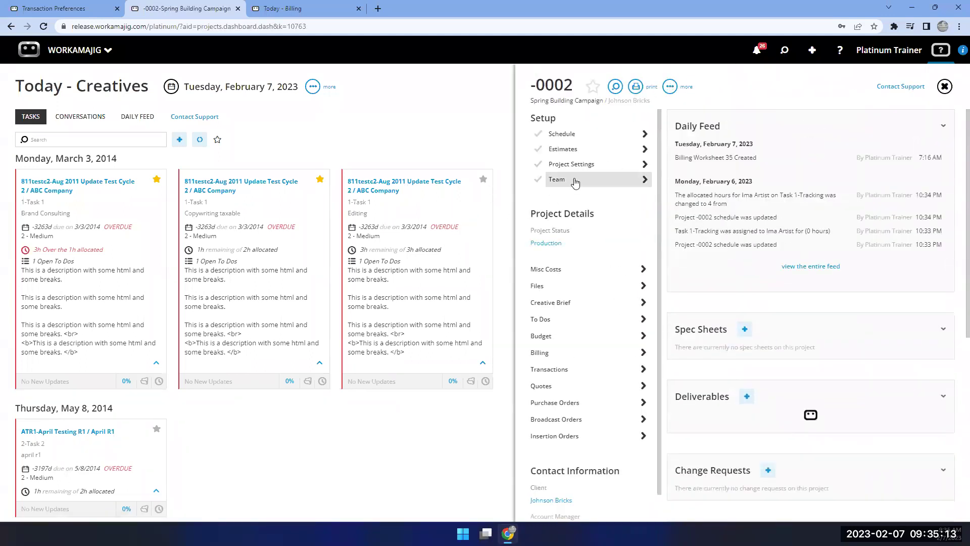
left_click(575, 150)
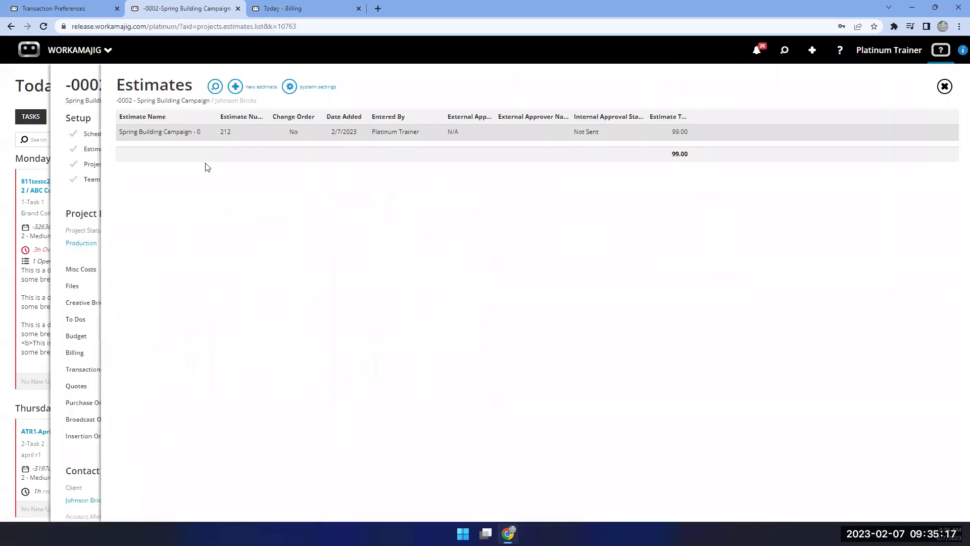
left_click(187, 137)
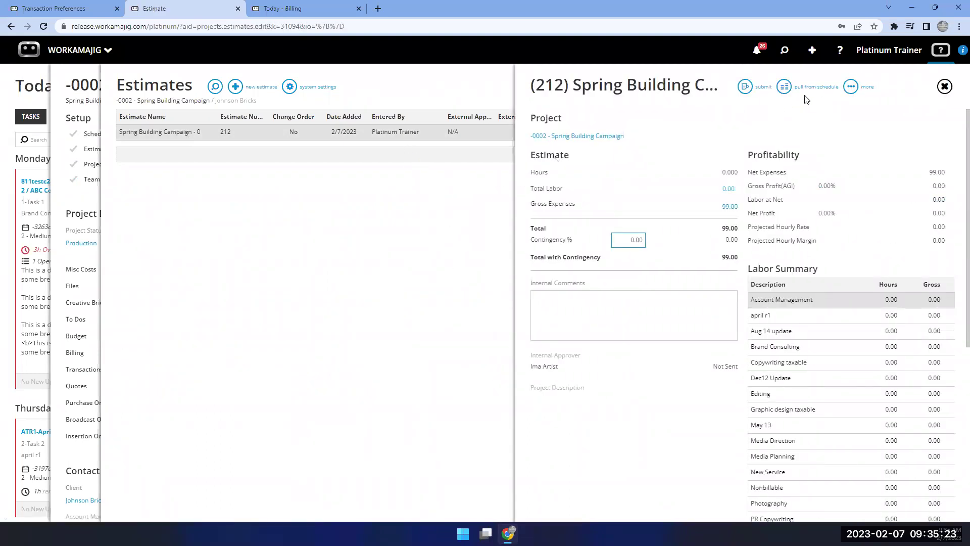
left_click(851, 87)
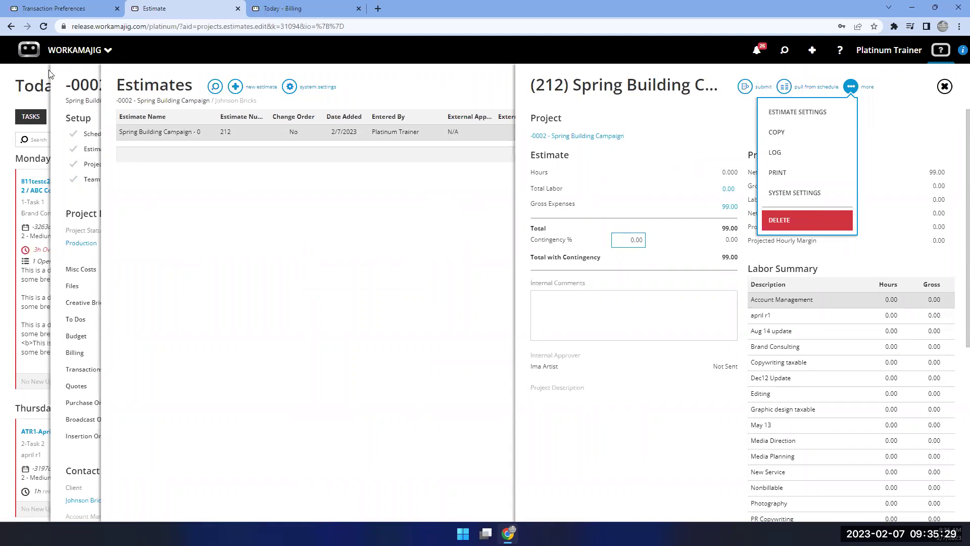
Return to the system setup and reopen the Transaction Preferences under System Options.
left_click(49, 9)
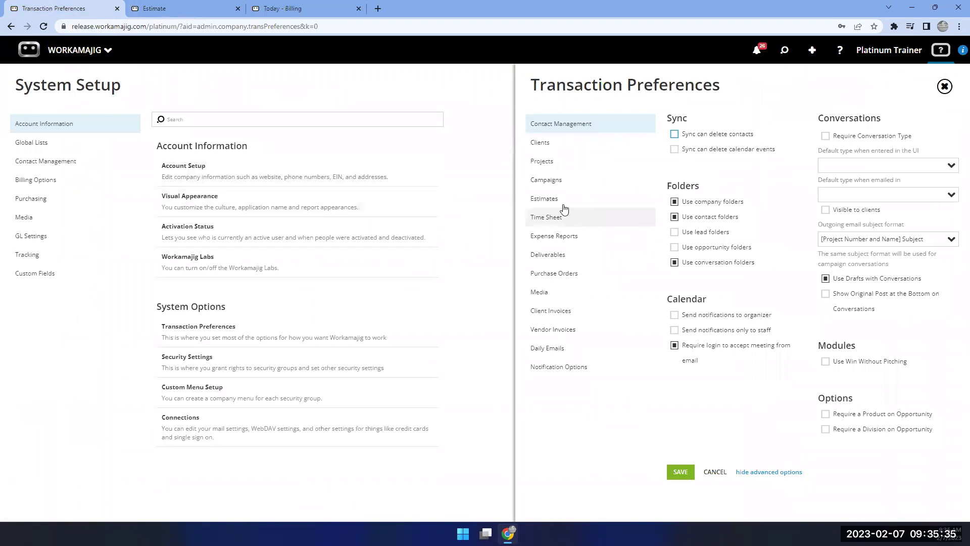
left_click_drag(565, 209, 452, 213)
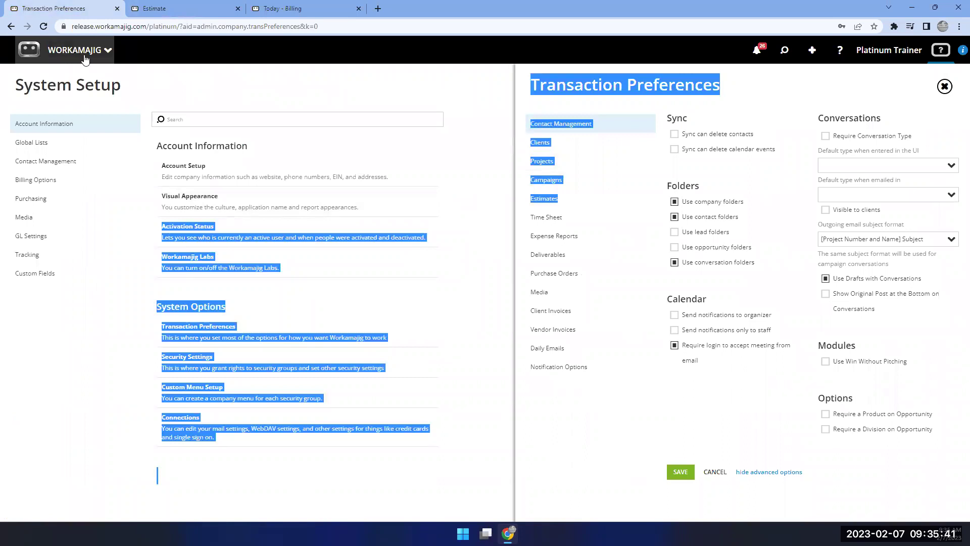
left_click(85, 60)
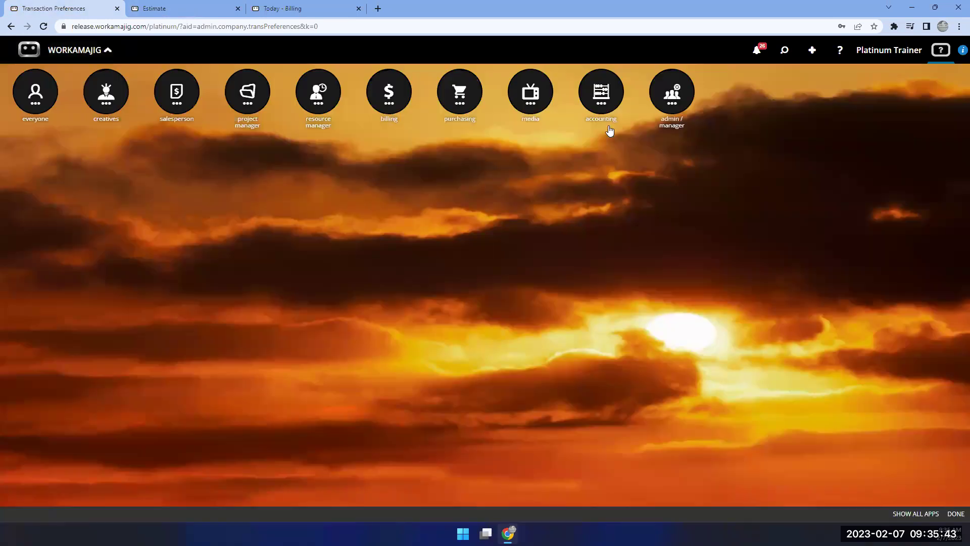
left_click(685, 90)
left_click(392, 174)
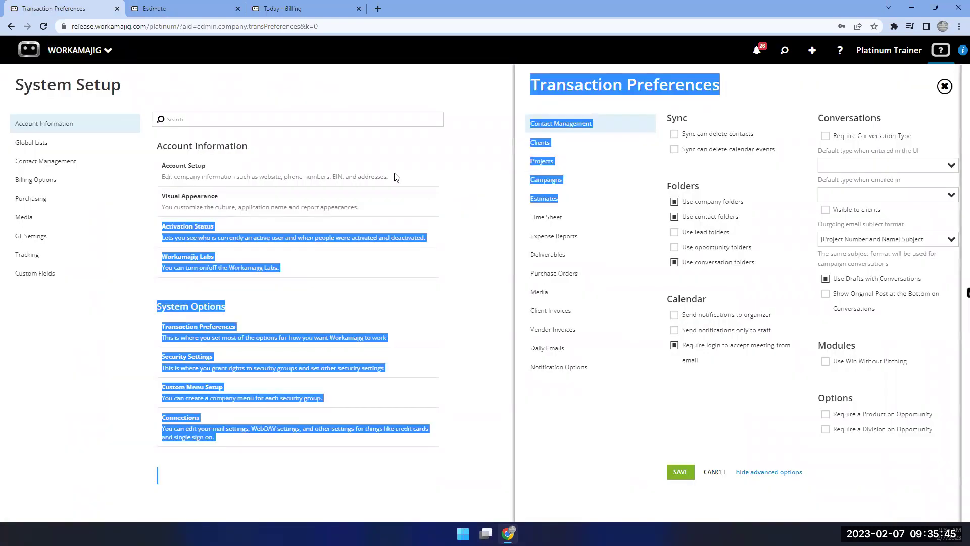
left_click(170, 343)
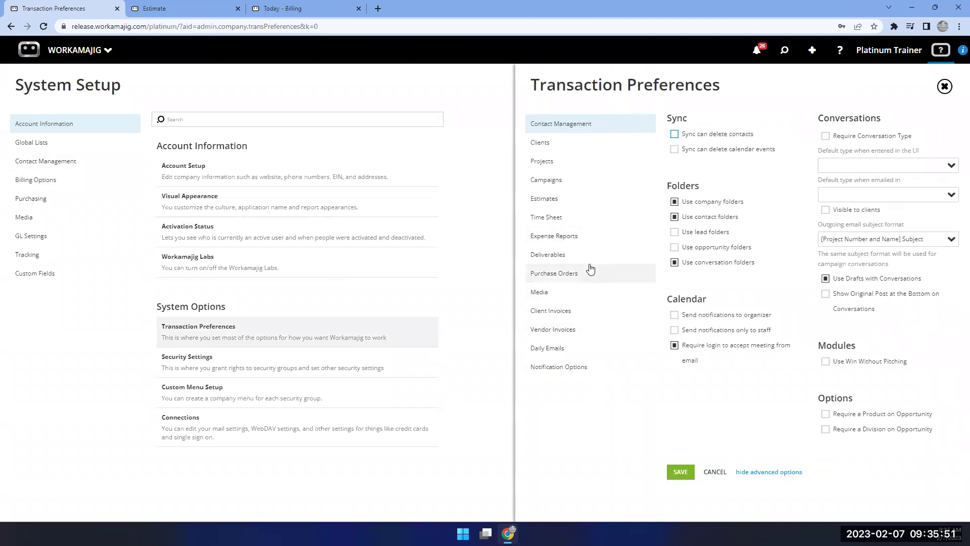
Hide and show the advanced options again, and open the Estimates section of the Transaction Preferences.
left_click(762, 476)
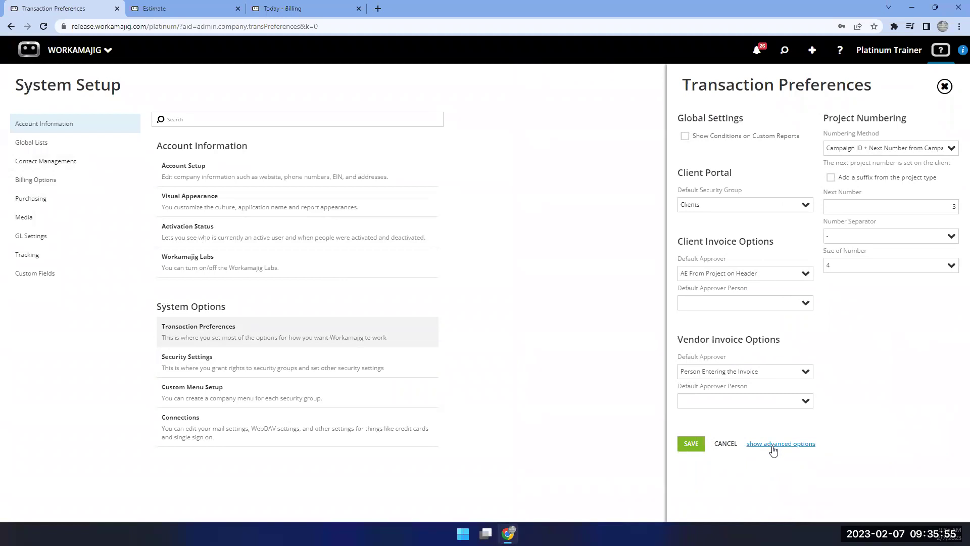
left_click(789, 443)
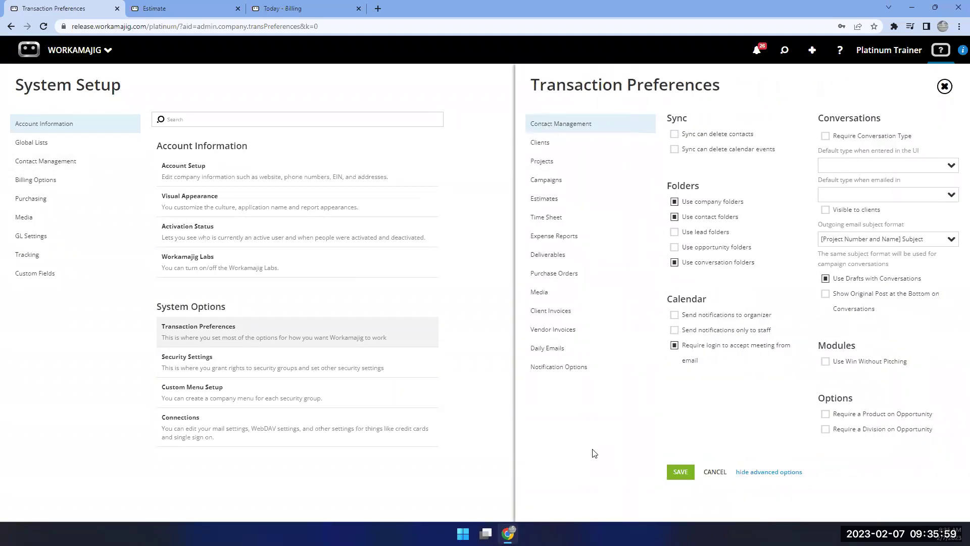
left_click(549, 199)
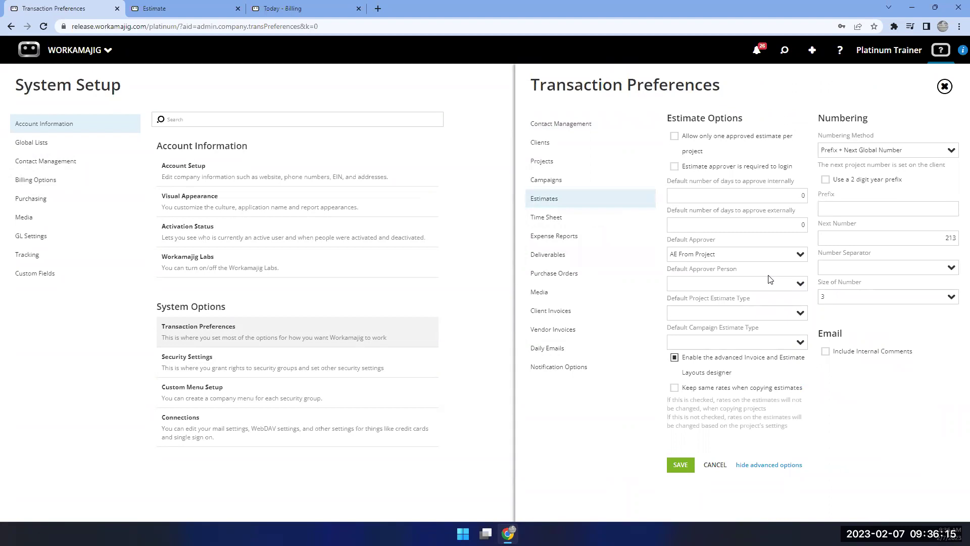
Try Person Entered Below as the default estimate approver, list the selectable approver people, and restore AE From Project.
left_click(798, 256)
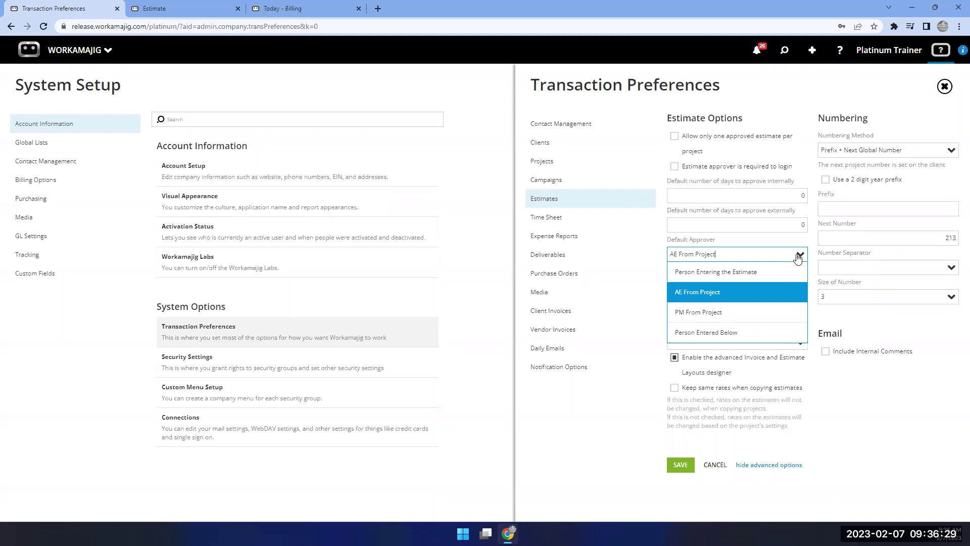
left_click(755, 333)
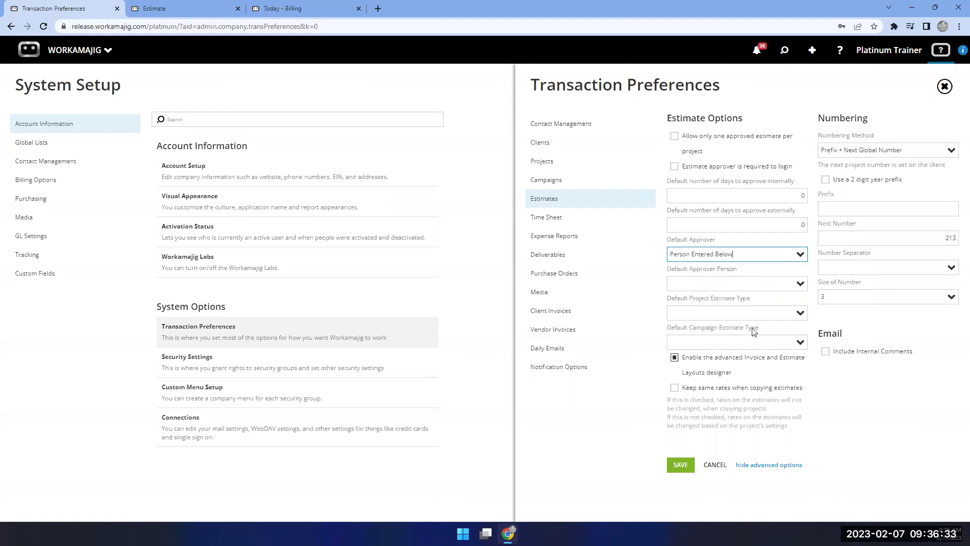
left_click(801, 284)
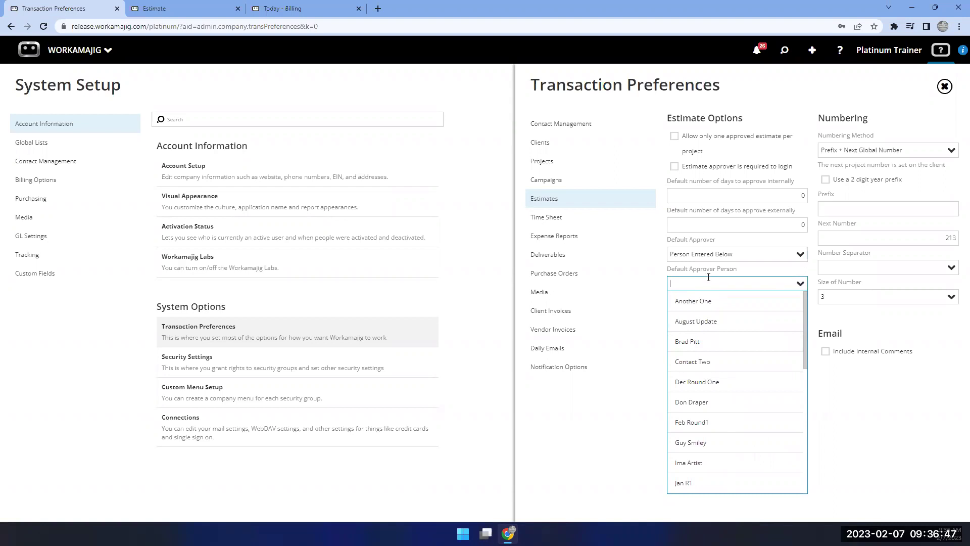
left_click(800, 254)
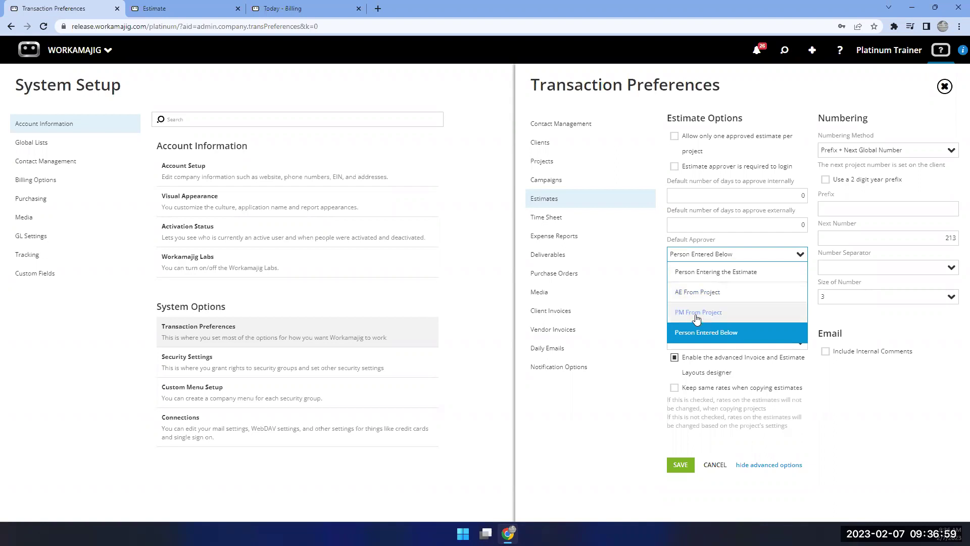
left_click(698, 292)
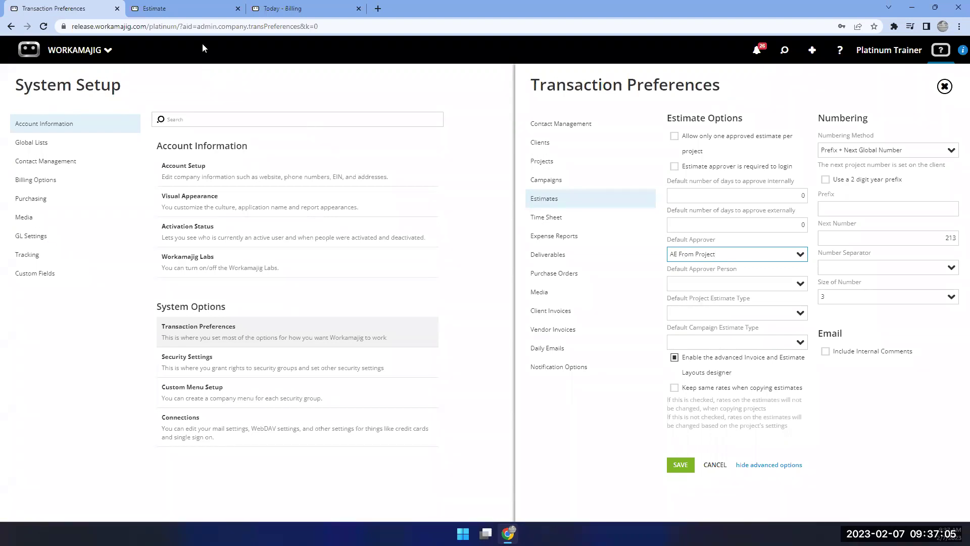
Open the settings of estimate 212 and choose a different employee as its internal approver.
left_click(196, 10)
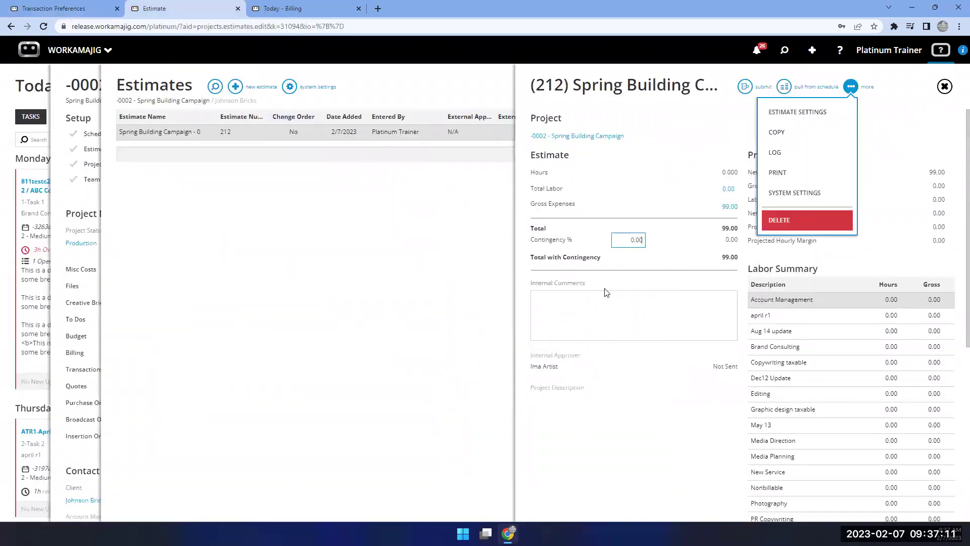
left_click(781, 112)
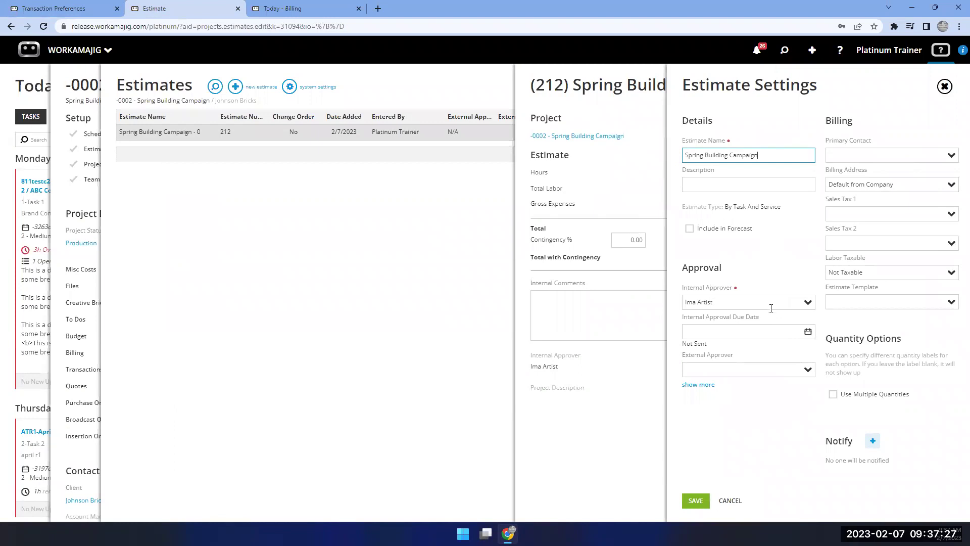
left_click(807, 303)
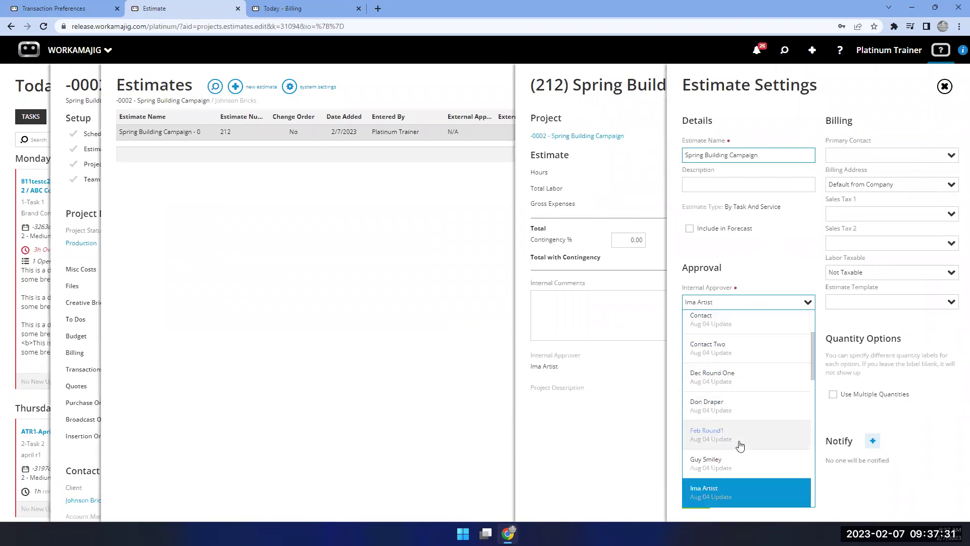
scroll(745, 448, "down", 4)
scroll(756, 384, "down", 3)
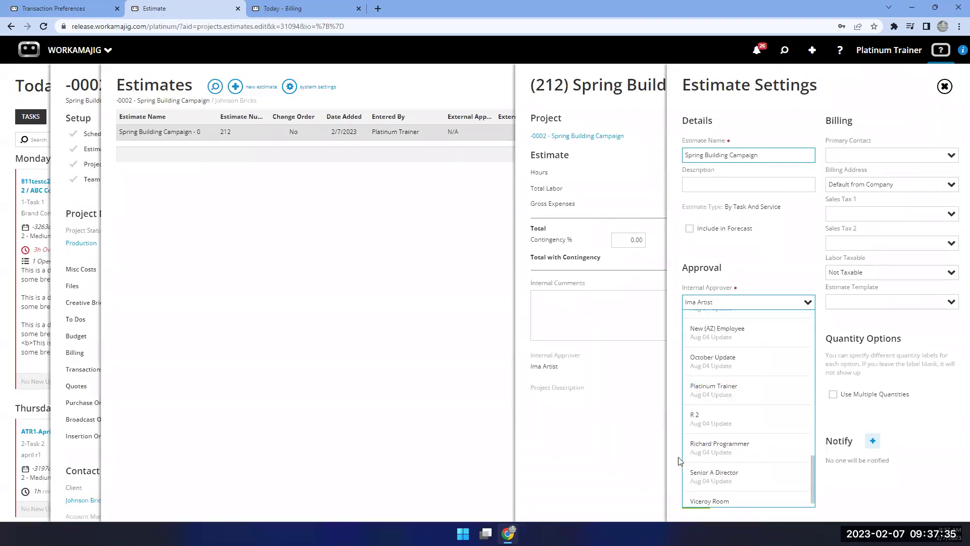
scroll(715, 462, "up", 5)
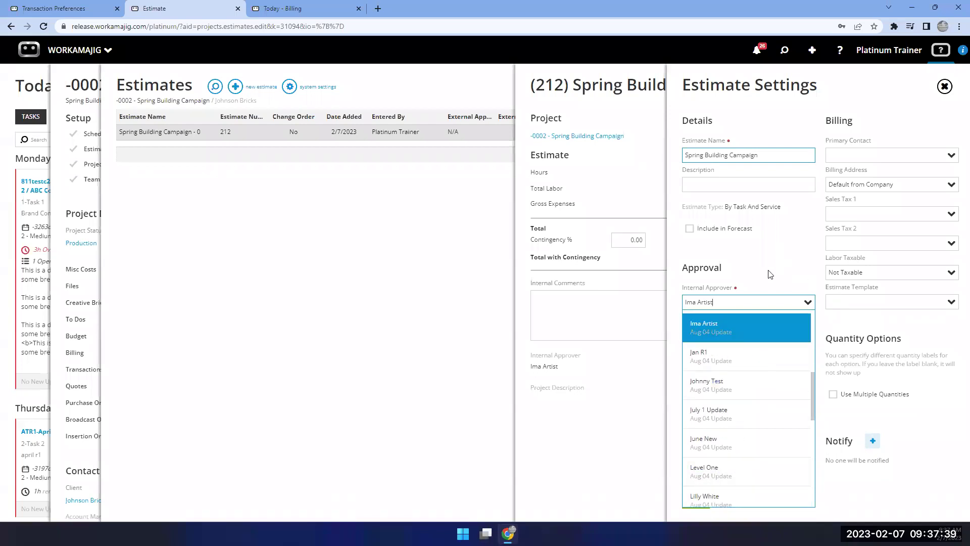
left_click(740, 368)
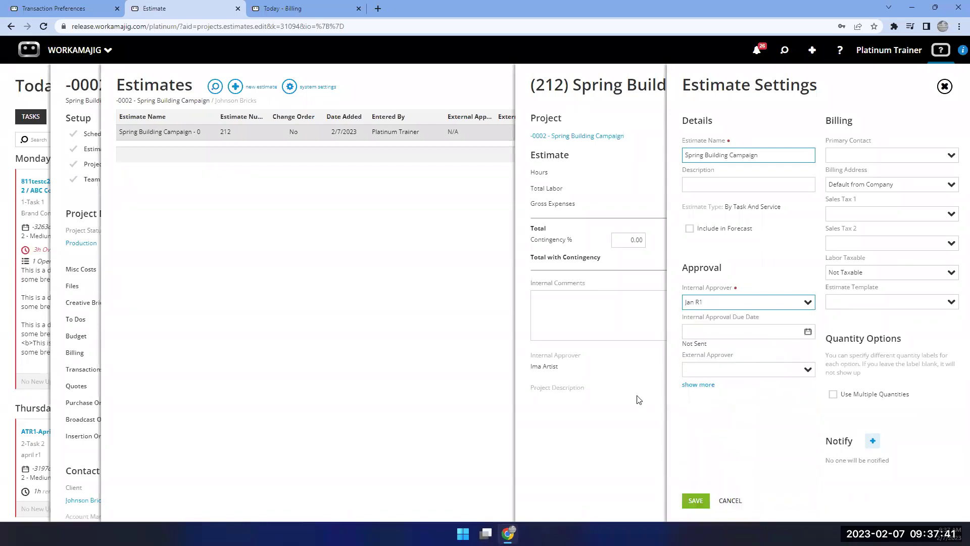
Save the settings of estimate 212 with the chosen internal approver, submit it for approval, and close the estimate.
left_click(696, 501)
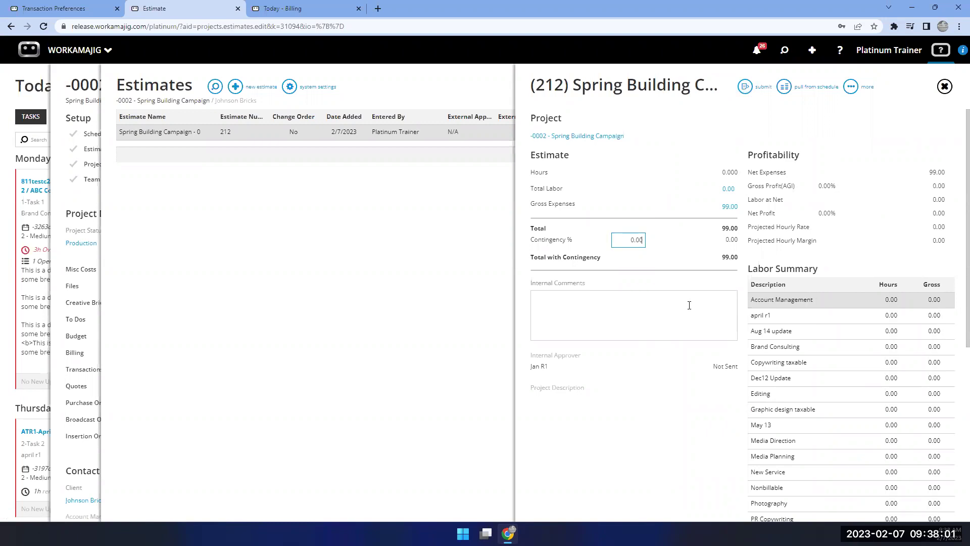
left_click(746, 88)
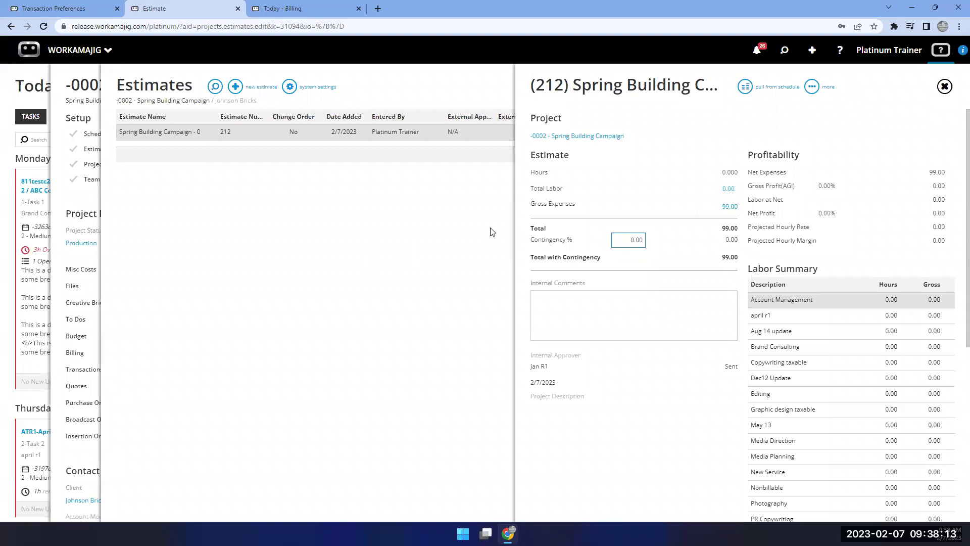
left_click(394, 198)
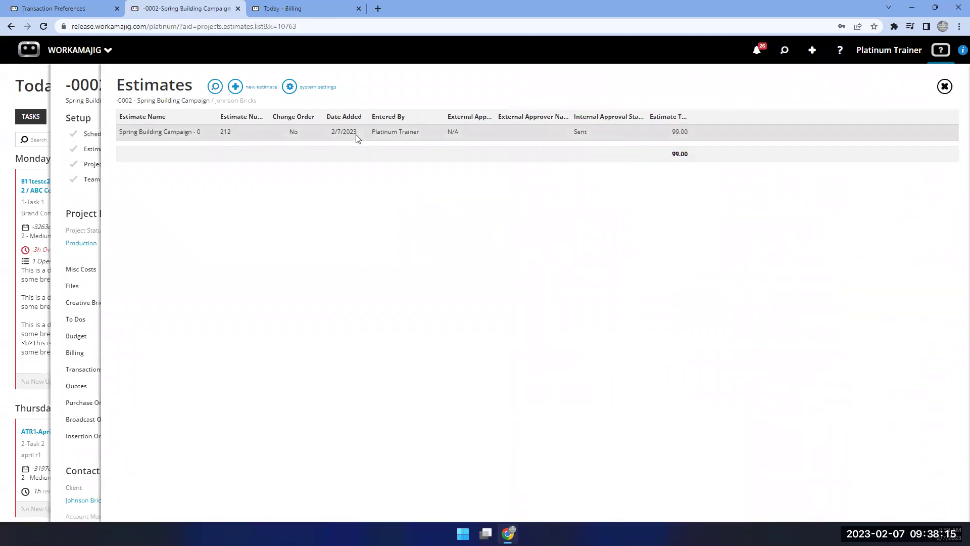
Reopen the settings of estimate 212, choose the original employee as its internal approver again, and save.
left_click(356, 134)
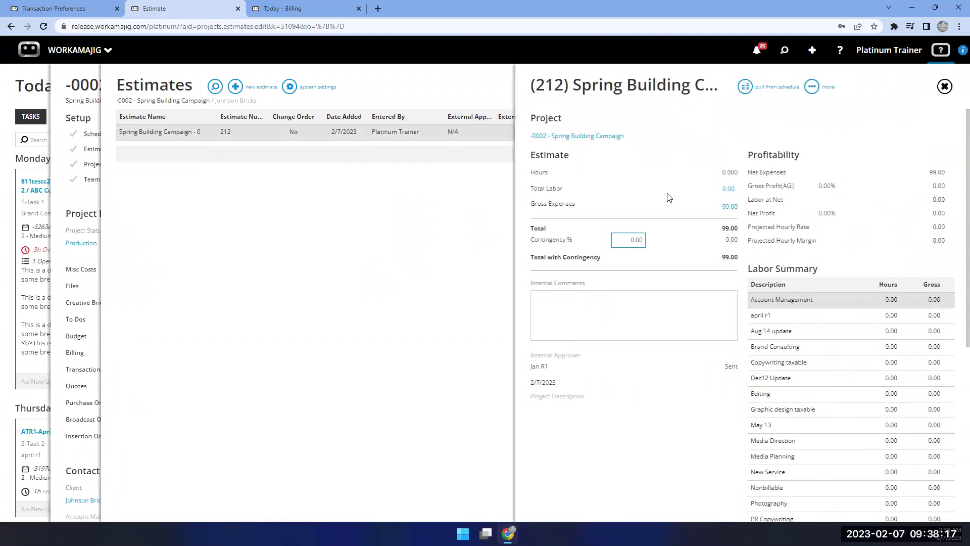
left_click(812, 89)
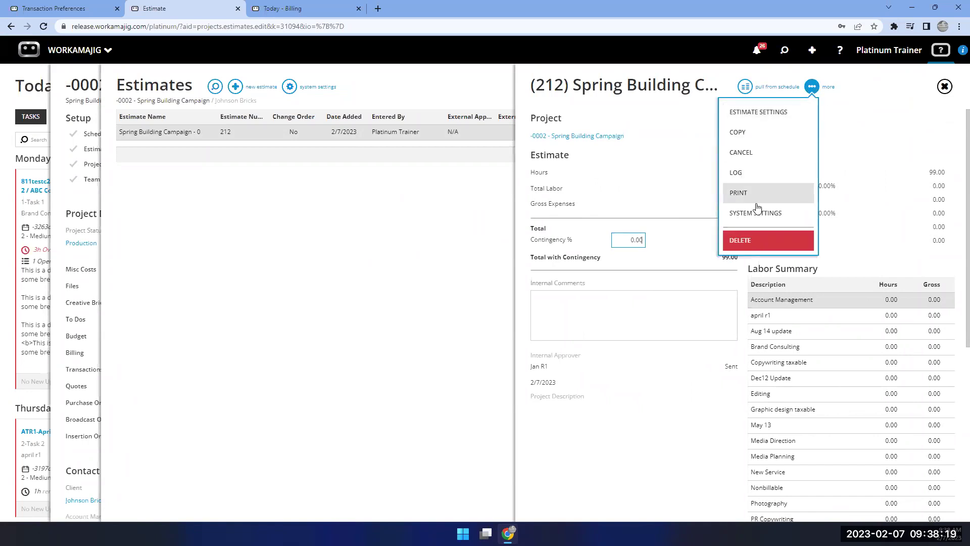
left_click(768, 108)
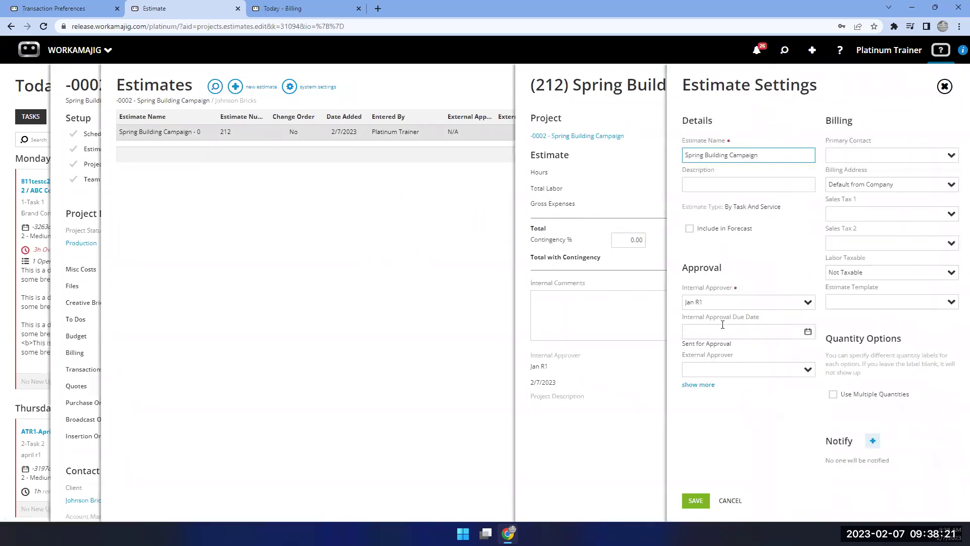
left_click(809, 303)
scroll(744, 431, "down", 2)
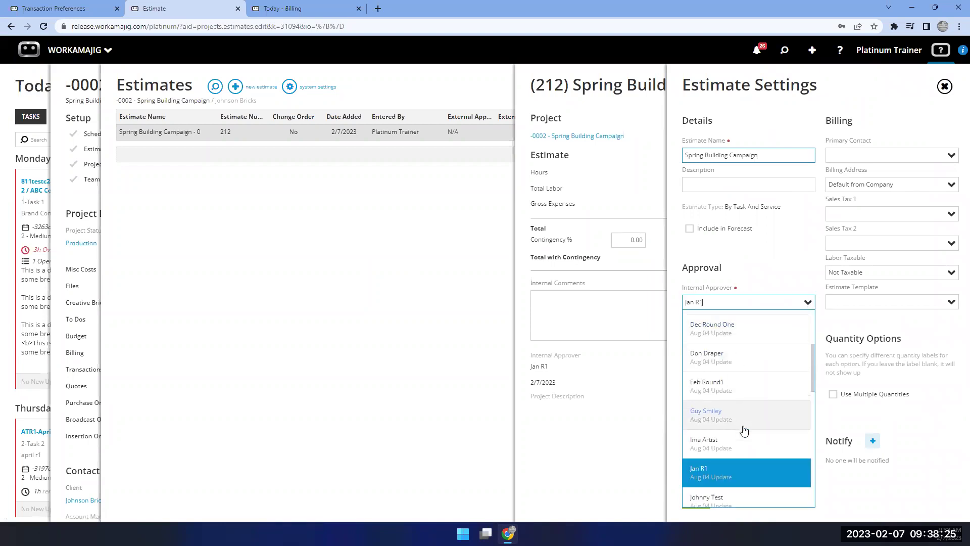
left_click(734, 419)
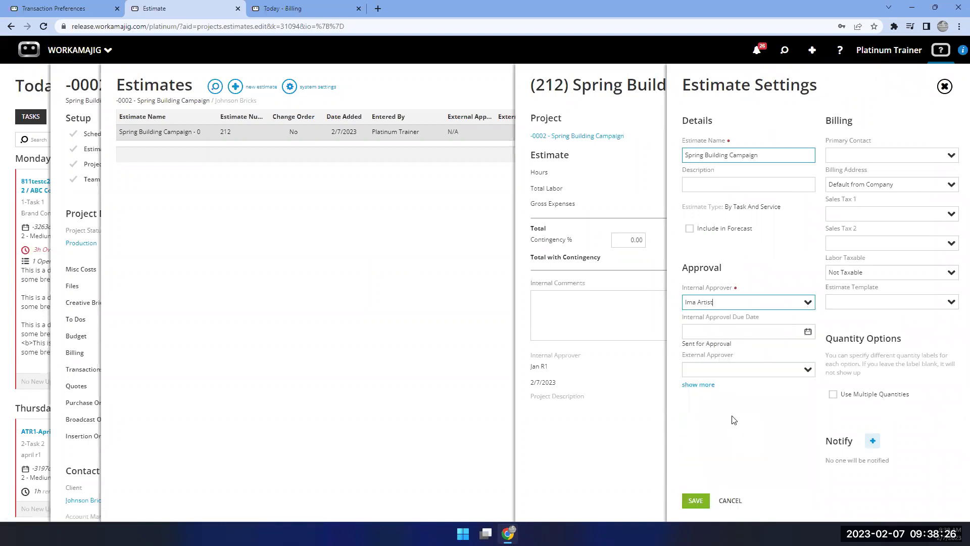
left_click(697, 501)
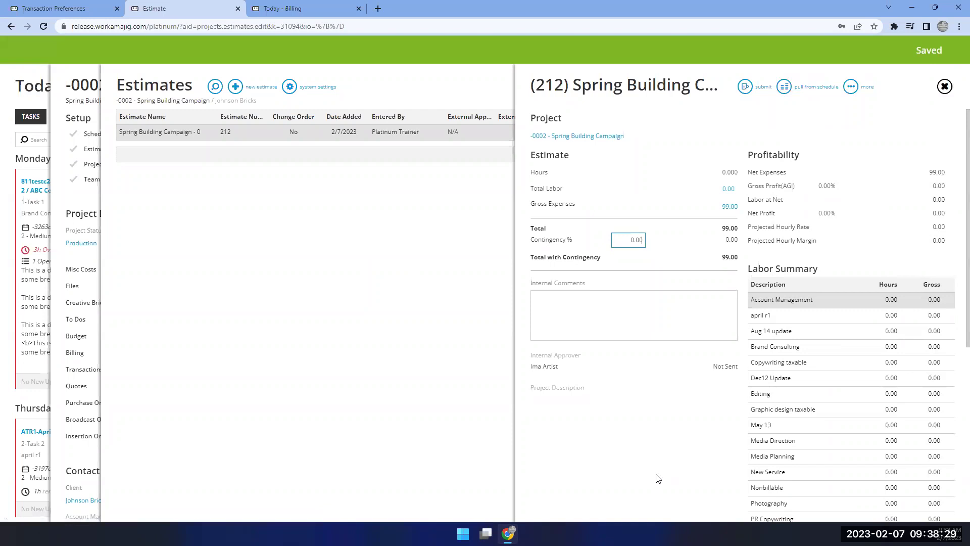
Review the items to approve in the notifications, and close estimate 212.
left_click(757, 50)
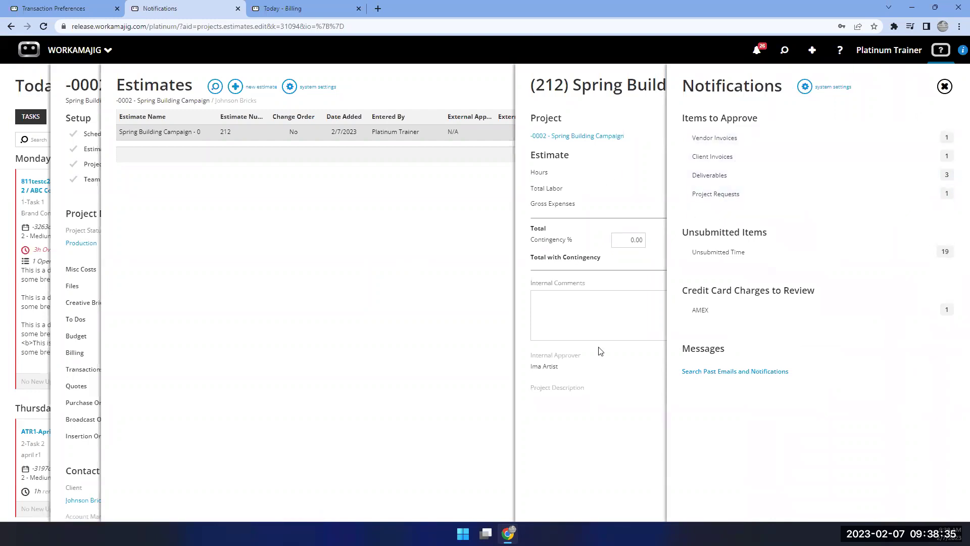
left_click(586, 446)
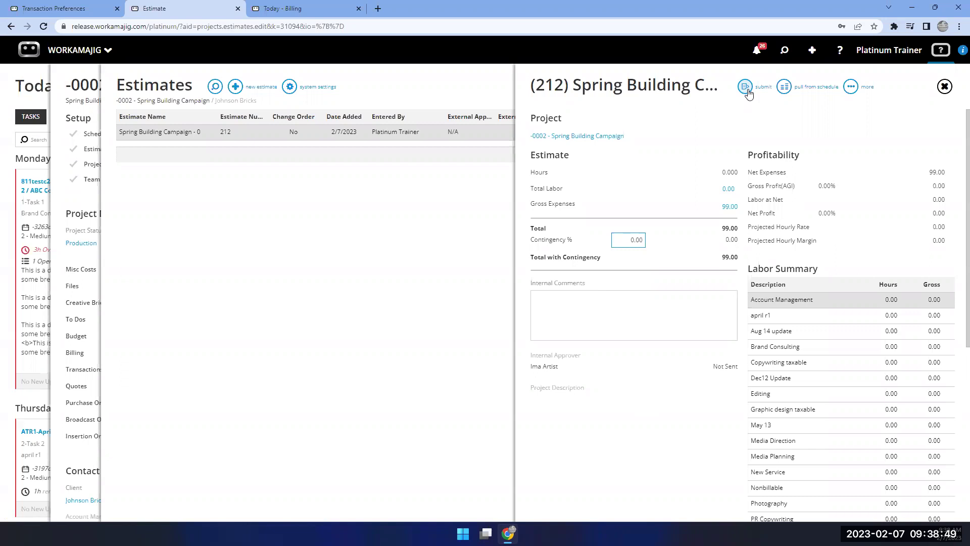
left_click(404, 257)
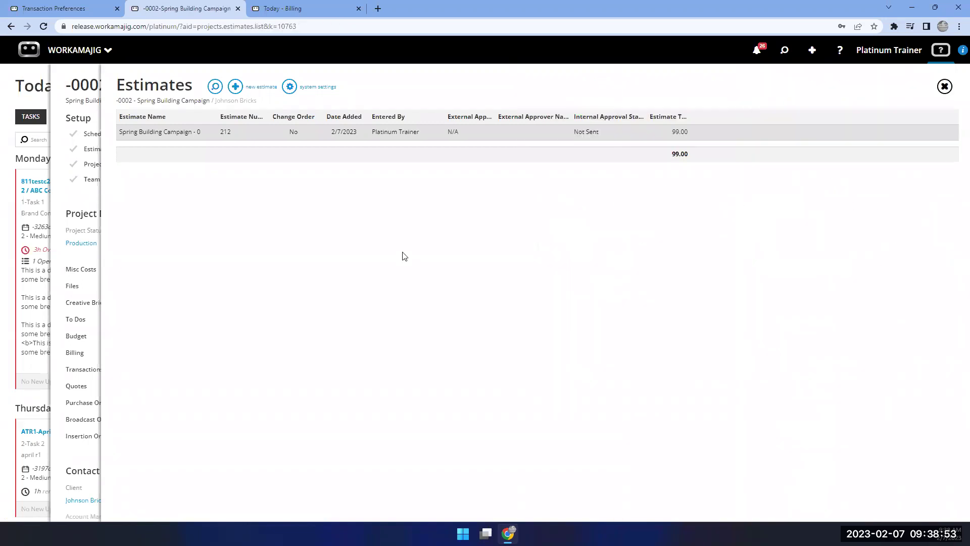
Return to the dashboard of project -0002, view its miscellaneous costs, and close them.
left_click(92, 200)
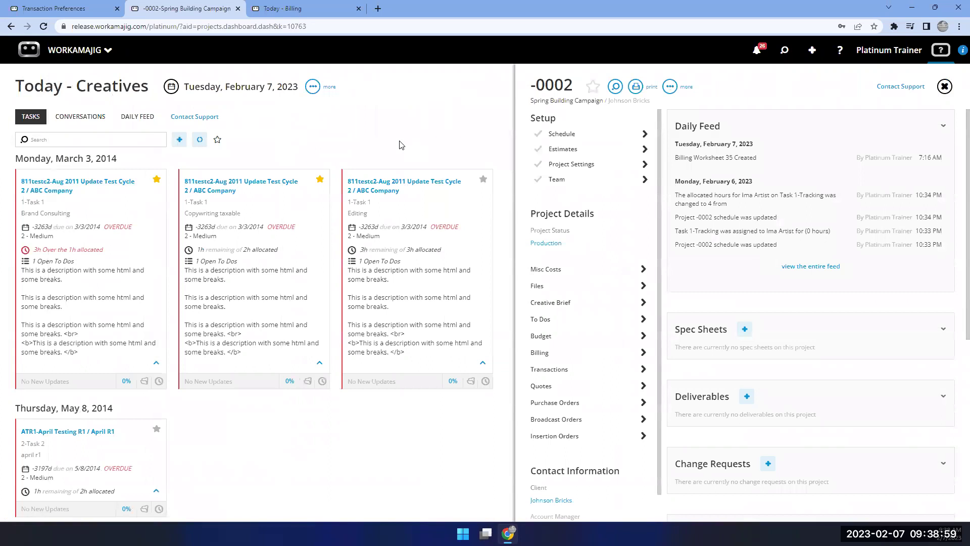
left_click(553, 270)
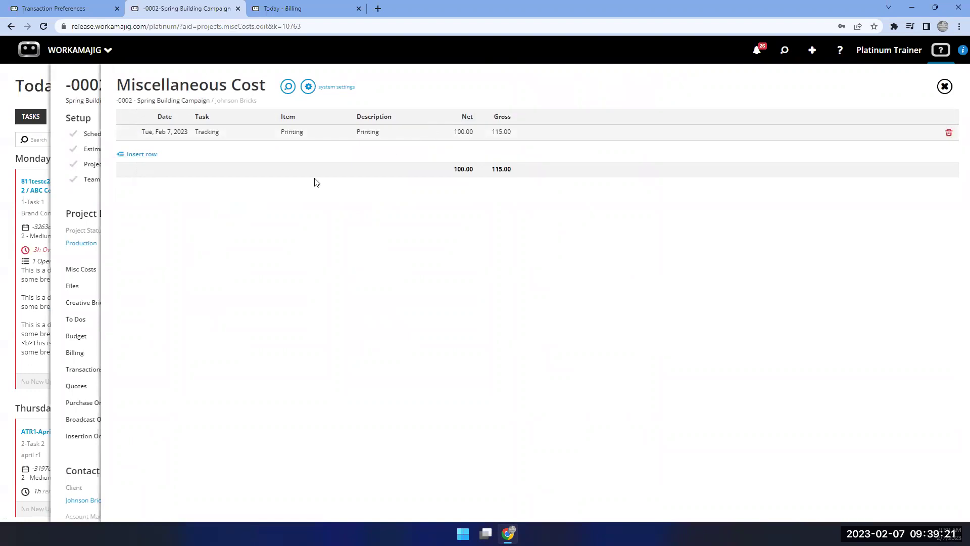
left_click(80, 198)
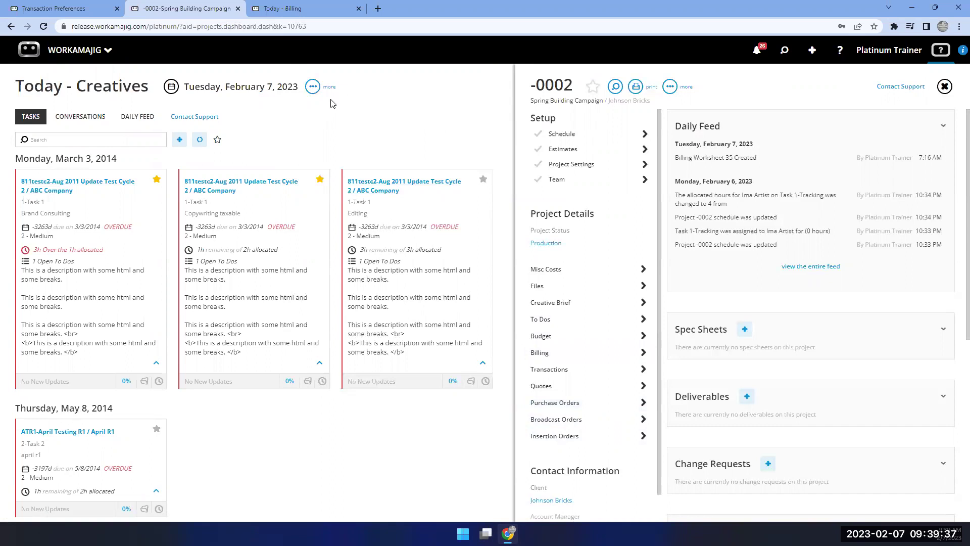
Open the graphic designer's record in the employee list and review its accounting settings, including the backup approver and PO order limit.
left_click(293, 9)
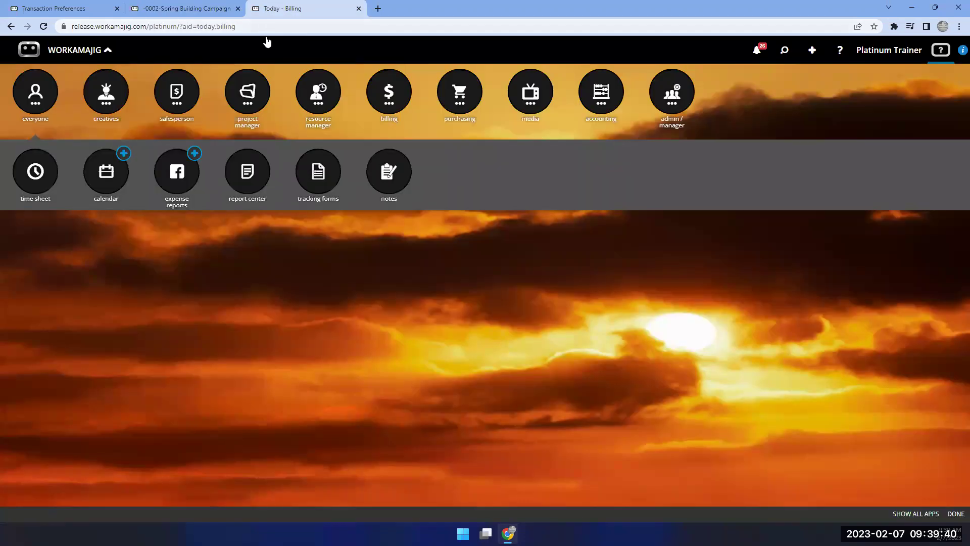
left_click(690, 104)
left_click(256, 174)
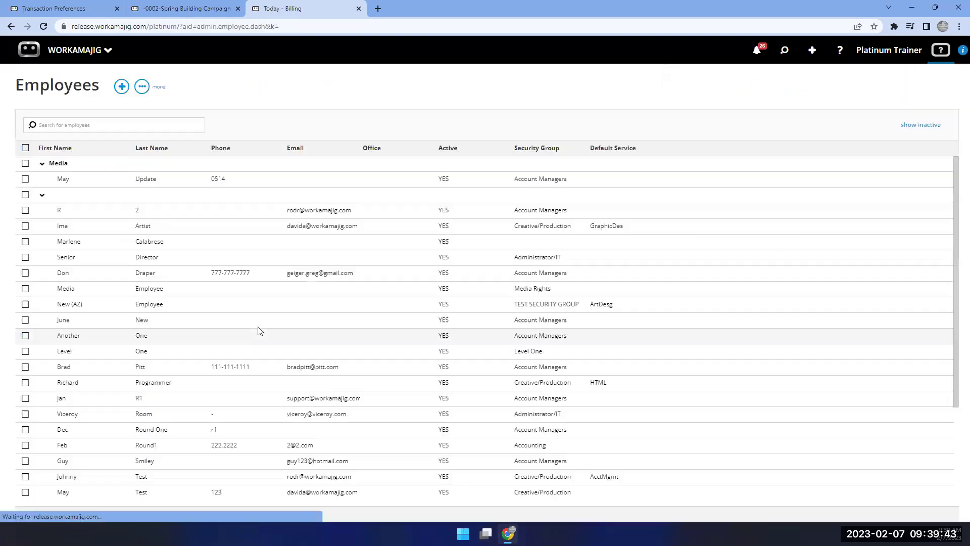
left_click(136, 230)
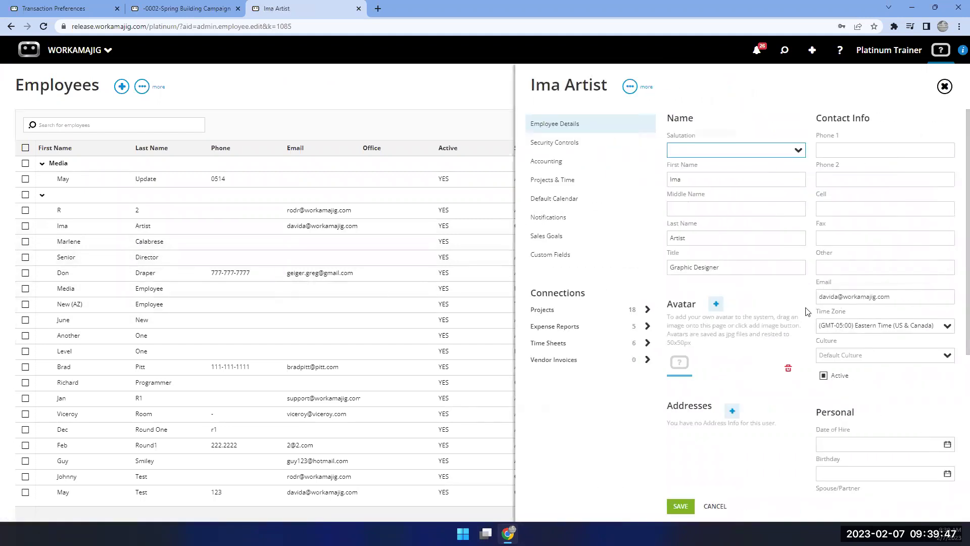
left_click(585, 162)
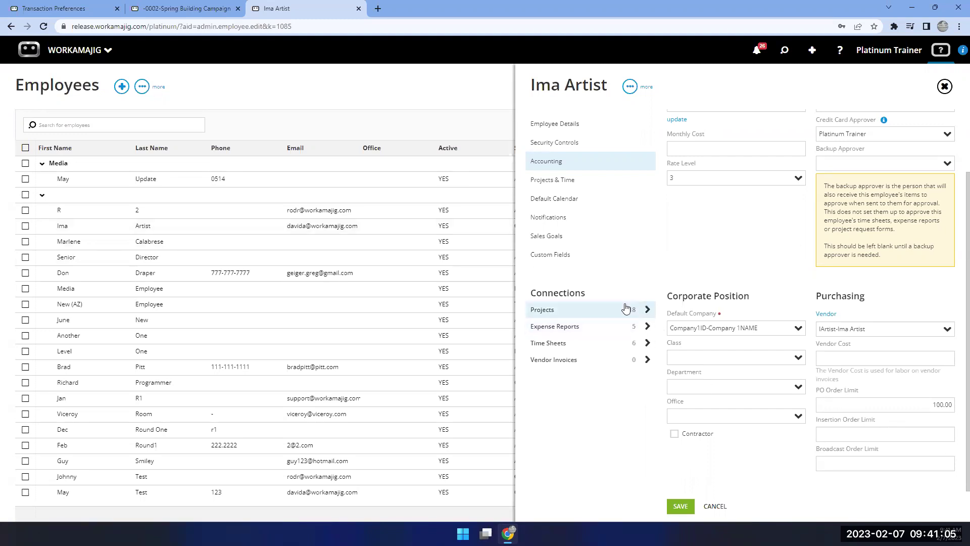
Open the Purchase Orders section of the Transaction Preferences and switch "Assign approver with the lowest limit" on and off again.
left_click(61, 11)
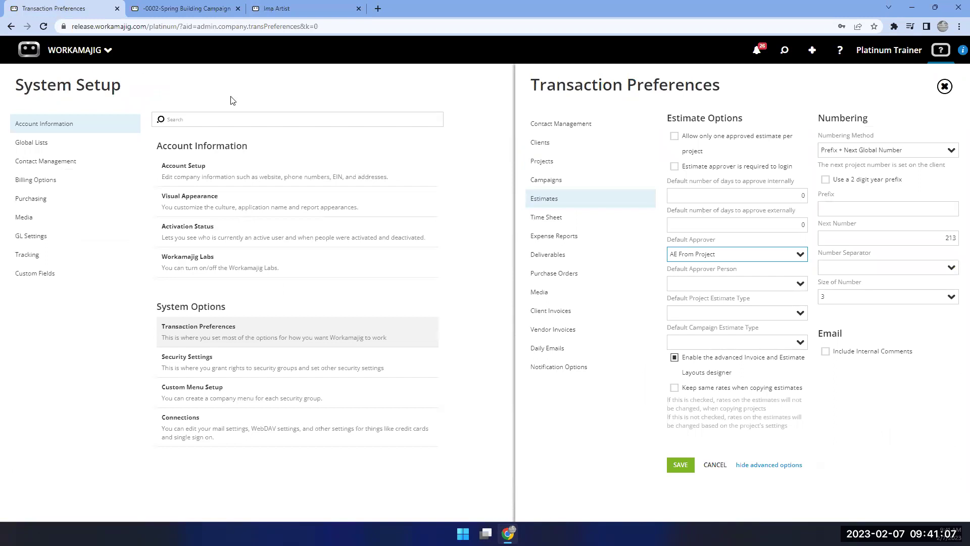
left_click(566, 277)
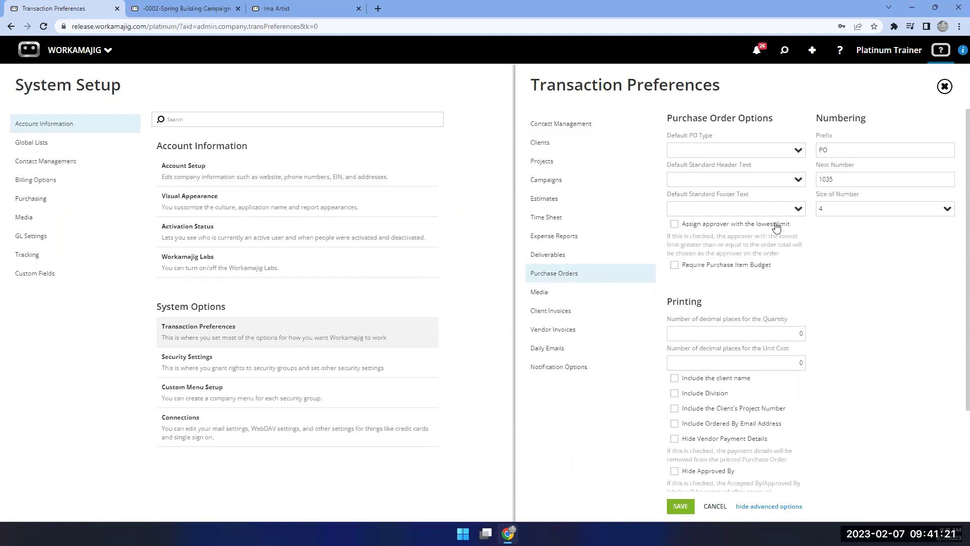
left_click(674, 224)
left_click(675, 224)
Return to the Spring Building Campaign project and open its purchase orders.
left_click(279, 11)
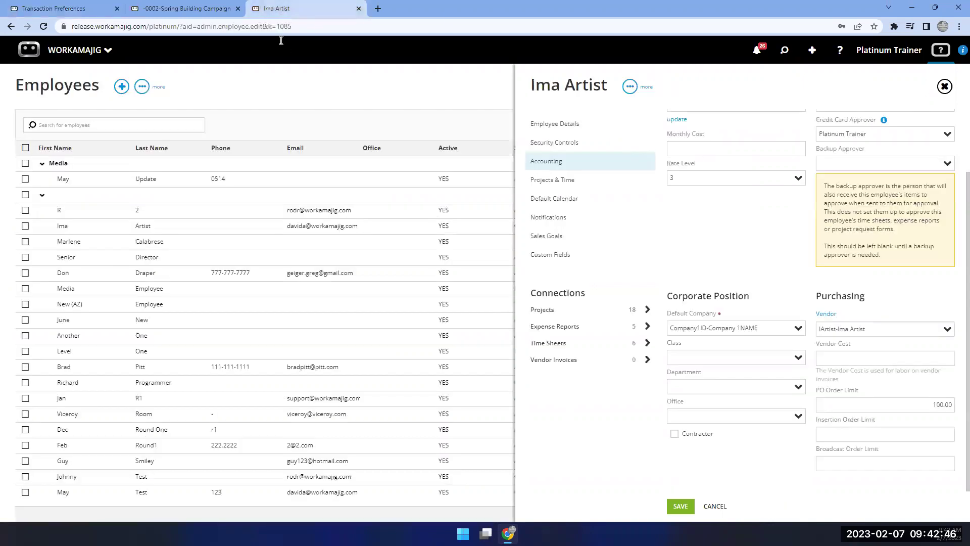
left_click(192, 15)
left_click(784, 50)
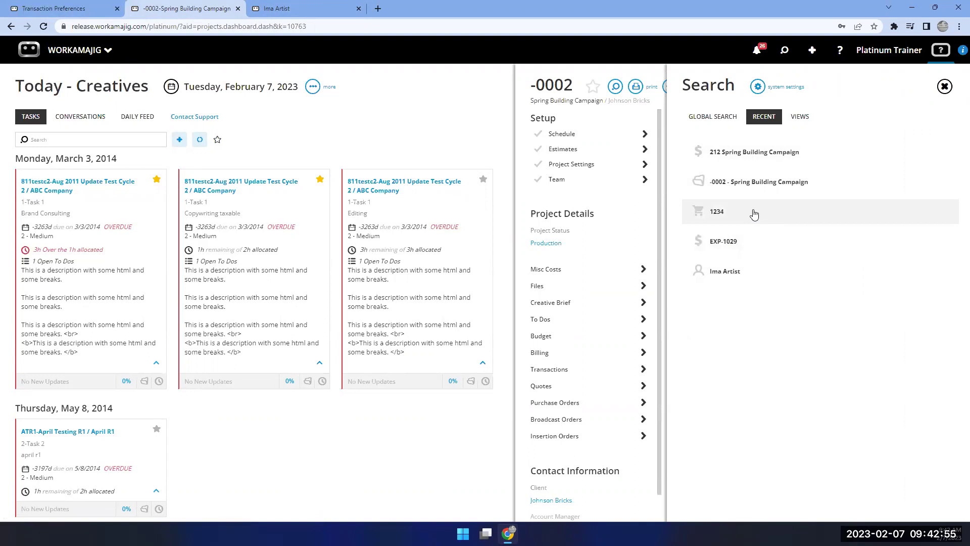
left_click(550, 403)
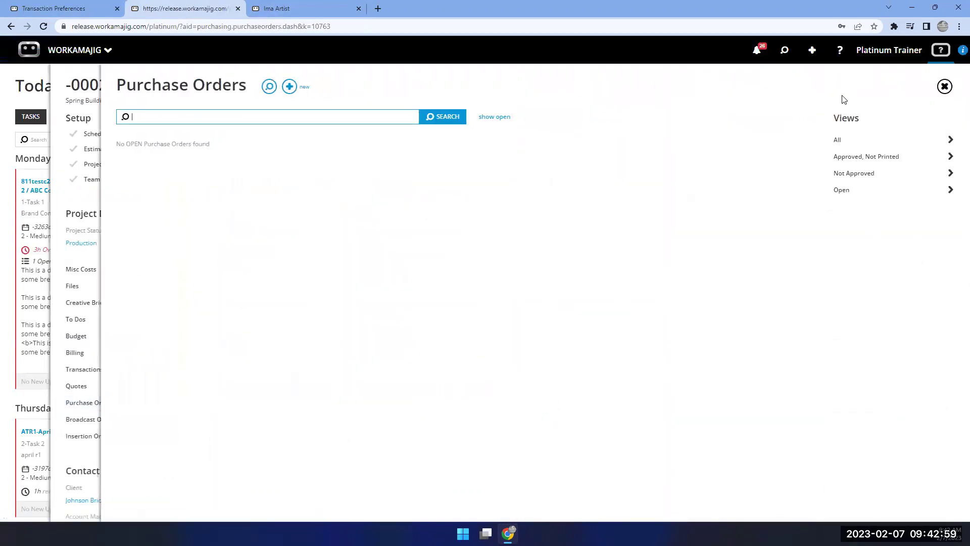
Start a new purchase order with the vendor CC-Credit Card and the item OOP-Hotel-Lodging.
left_click(812, 50)
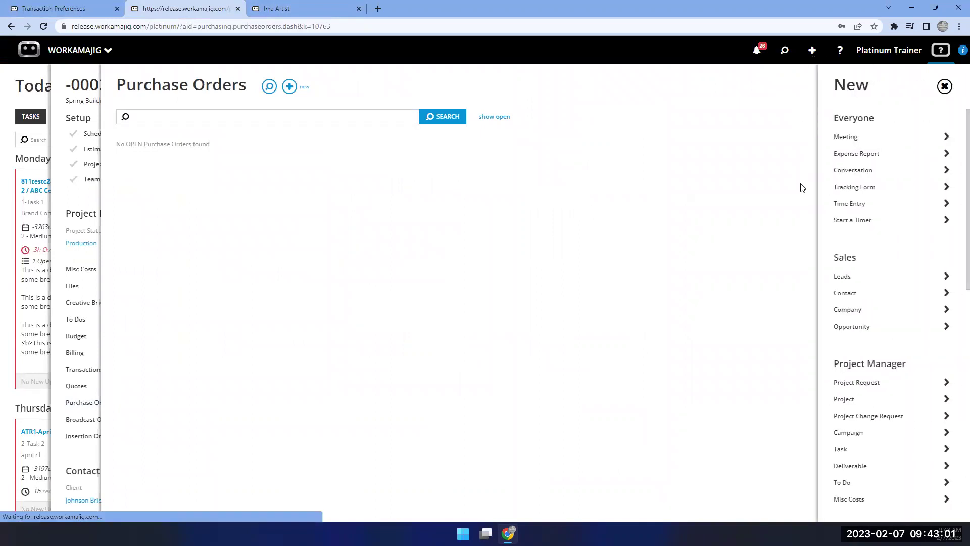
scroll(867, 312, "down", 5)
scroll(865, 330, "down", 2)
left_click(843, 412)
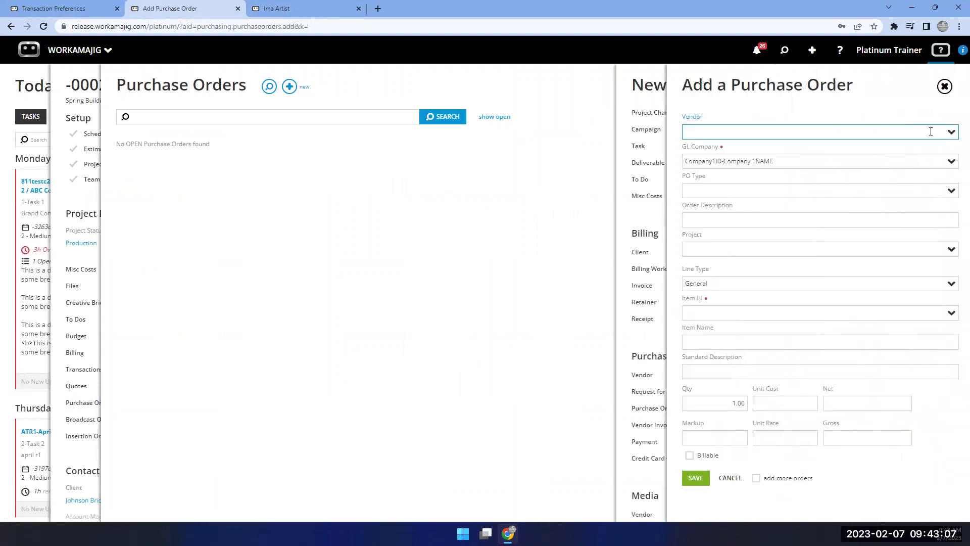
left_click(951, 132)
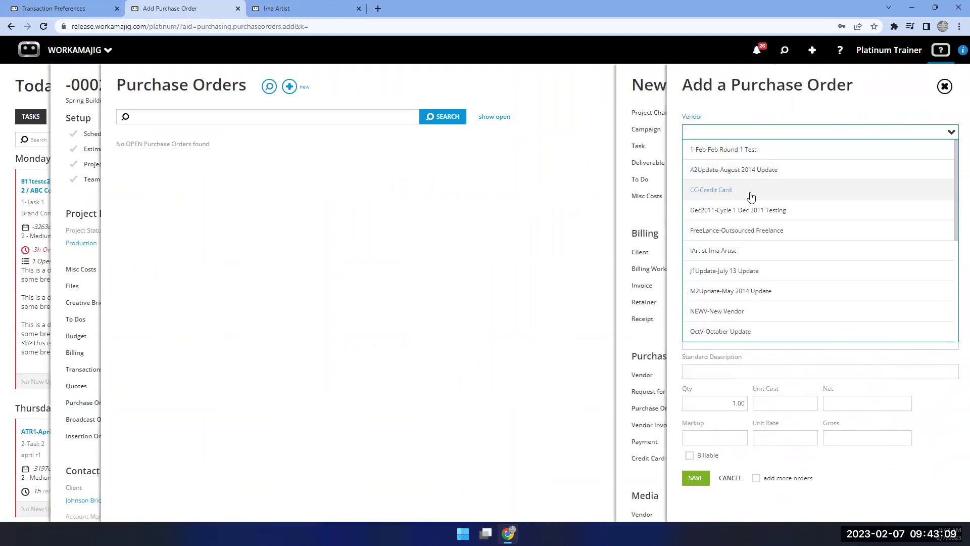
left_click(752, 196)
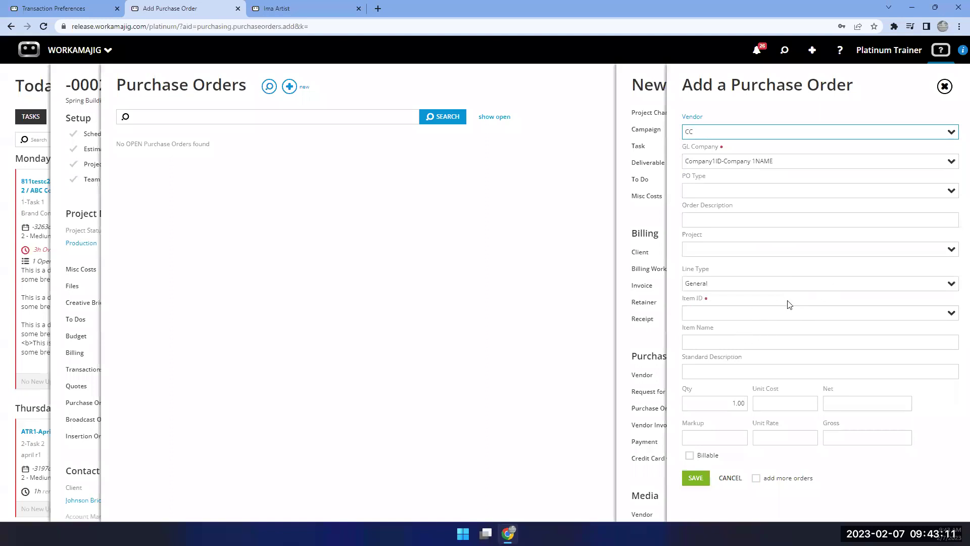
left_click(950, 311)
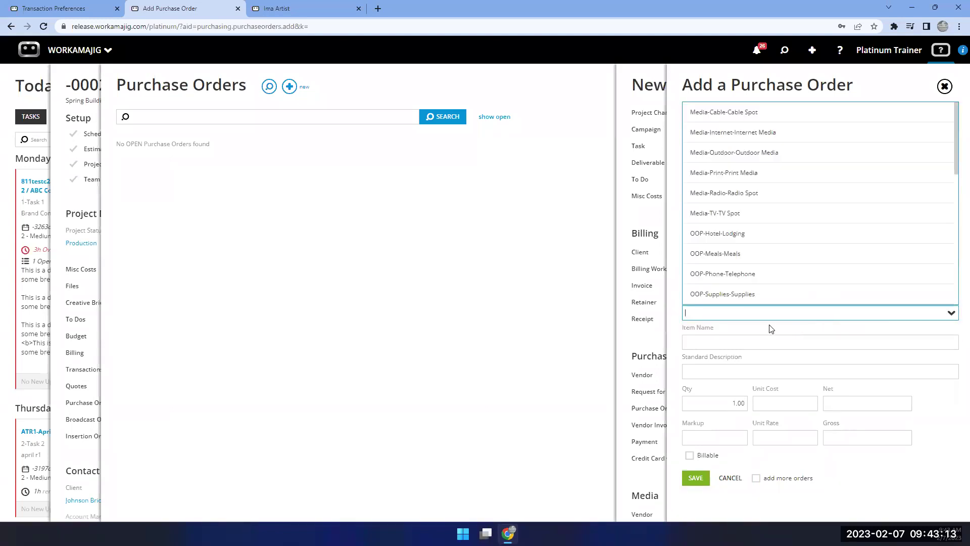
left_click(731, 238)
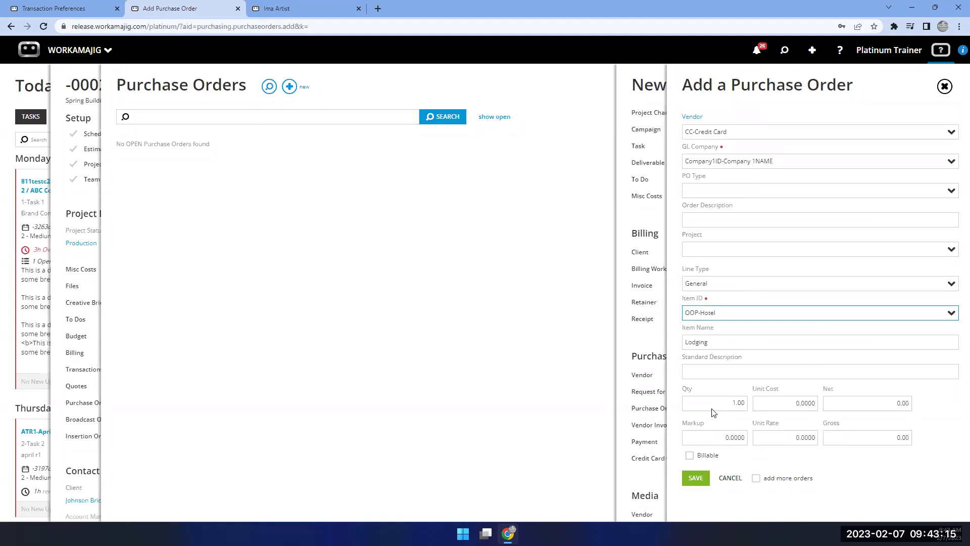
Set the net amount of the new purchase order to 10 and save the order.
left_click(879, 401)
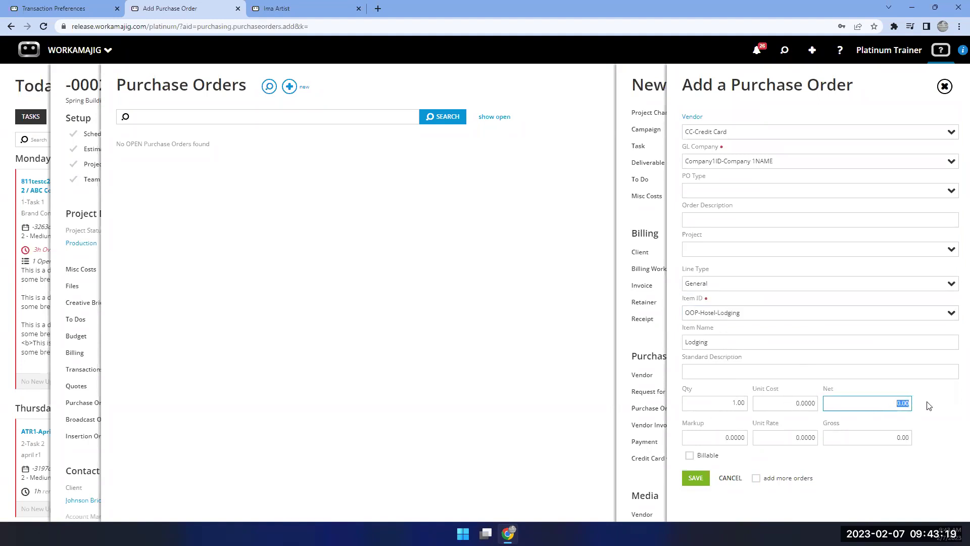
type("10")
left_click(700, 483)
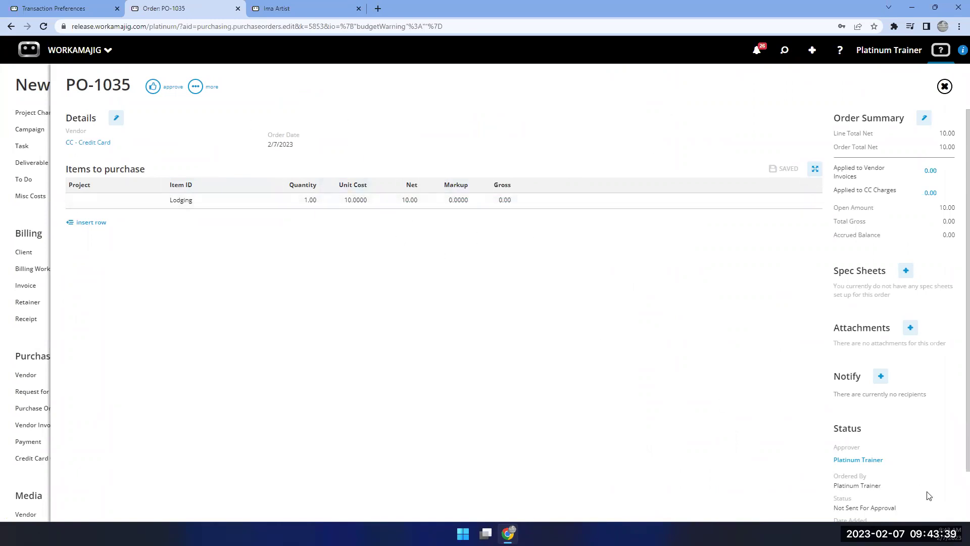
List the employees selectable as approver for the new purchase order, close the list, and show it again.
left_click(844, 460)
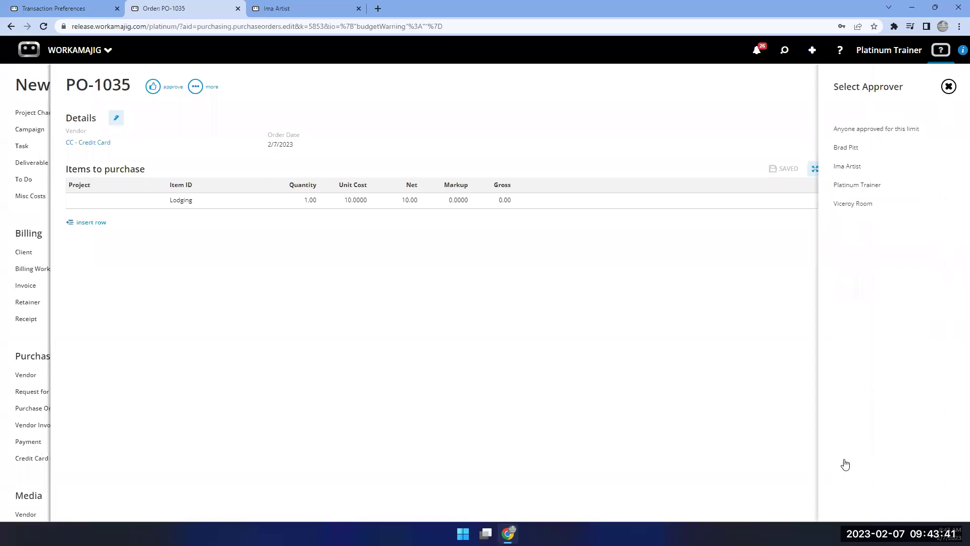
left_click(661, 345)
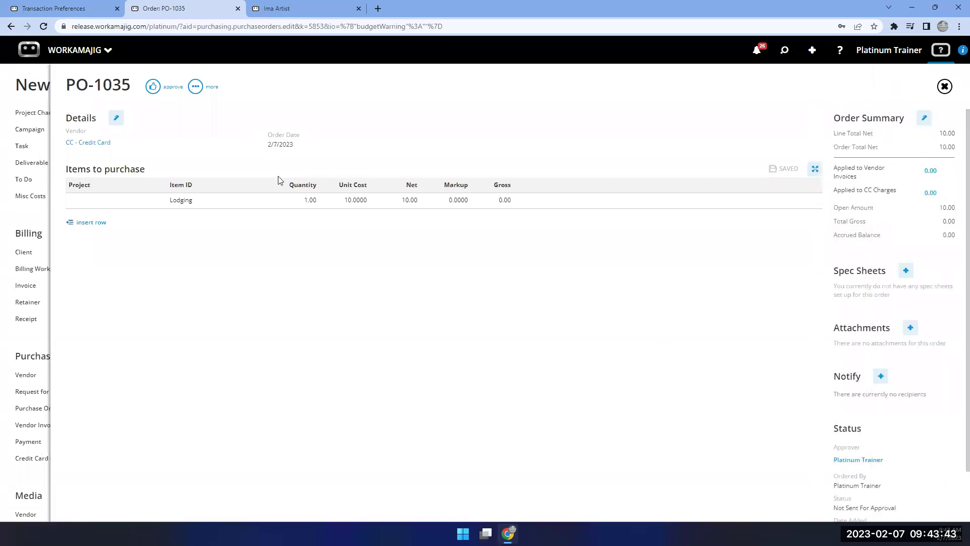
left_click(846, 463)
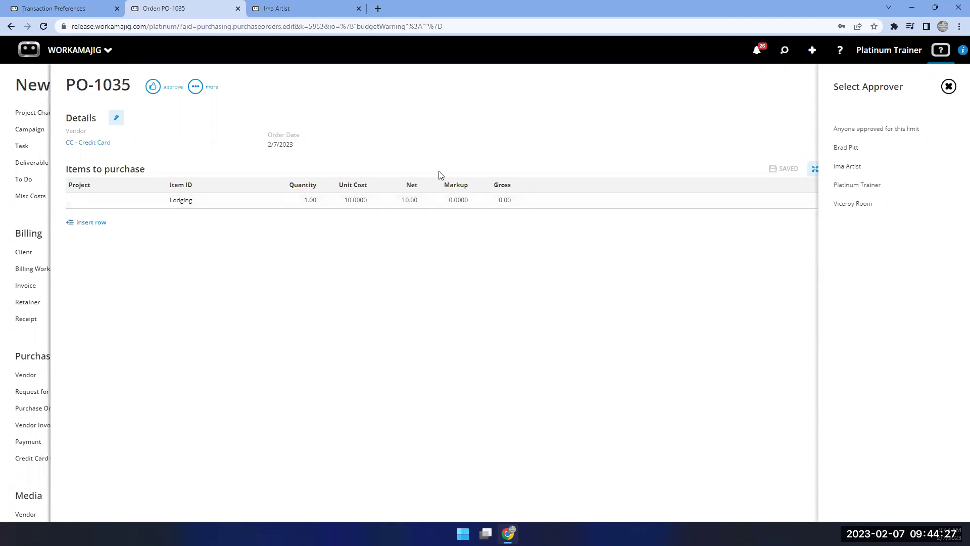
Return to the transaction preferences, open the vendor invoice settings and list the Default Approver options.
left_click(61, 9)
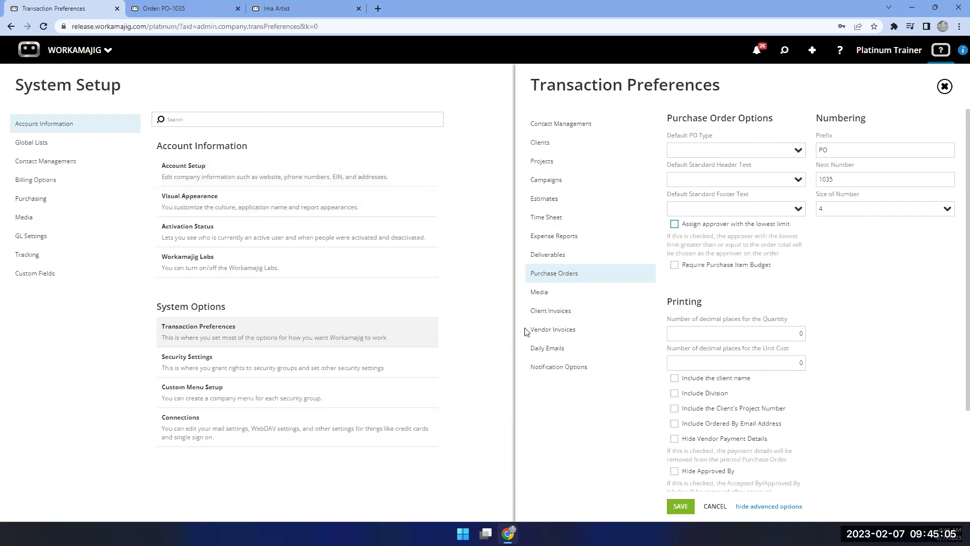
left_click(551, 335)
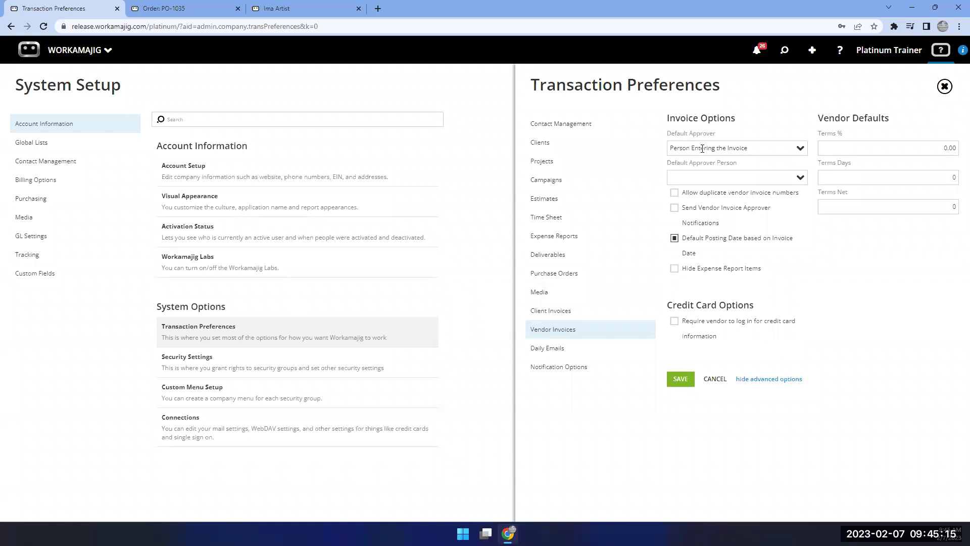
left_click(804, 148)
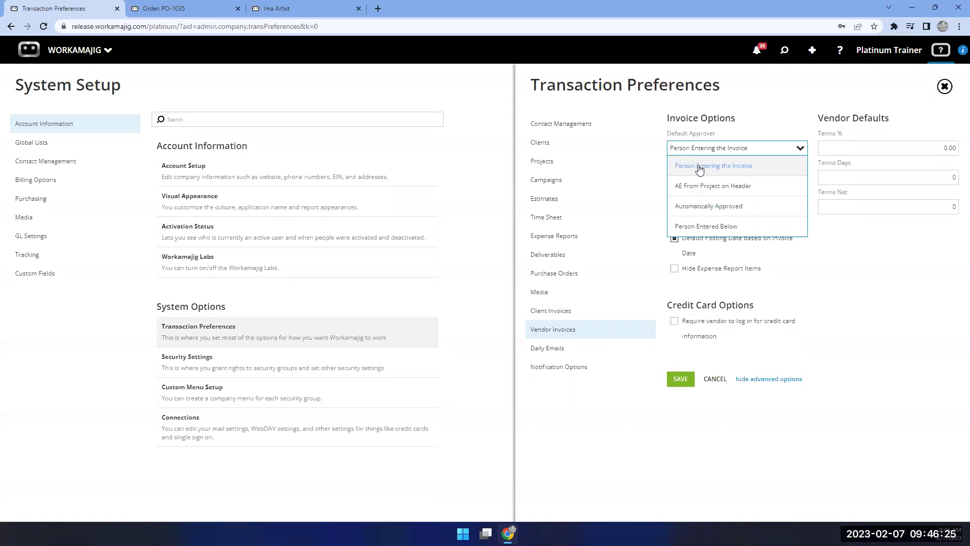
Try Person Entered Below as the default vendor invoice approver, and return the setting to Person Entering the Invoice.
left_click(703, 229)
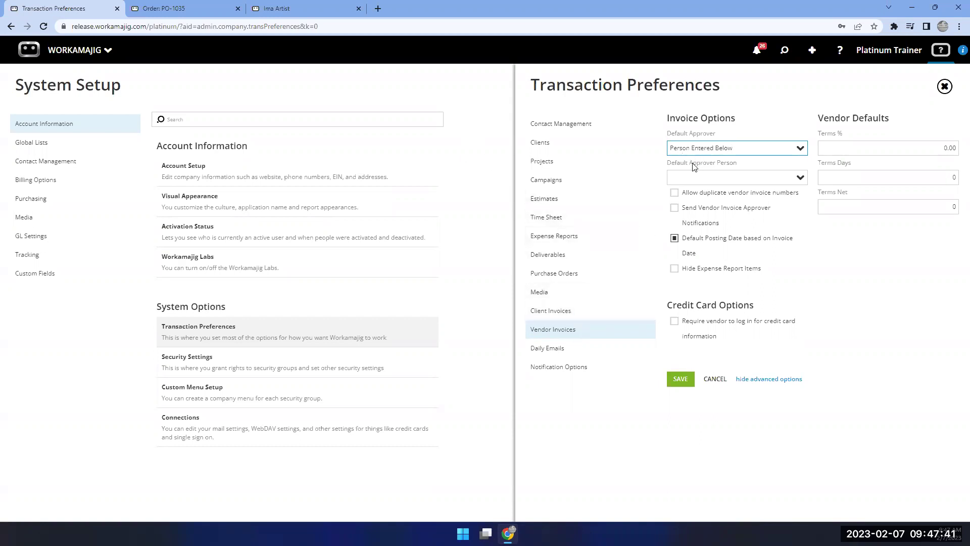
left_click(771, 152)
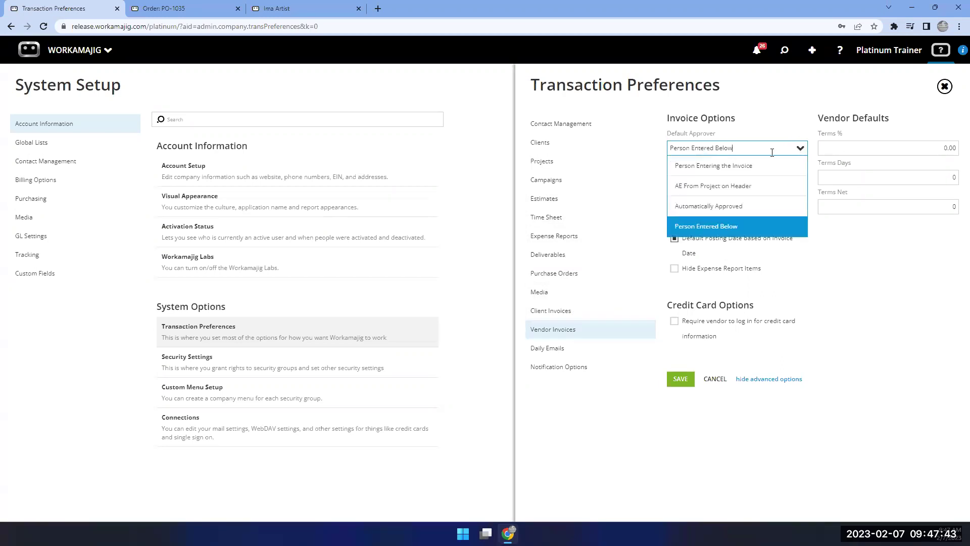
left_click(741, 166)
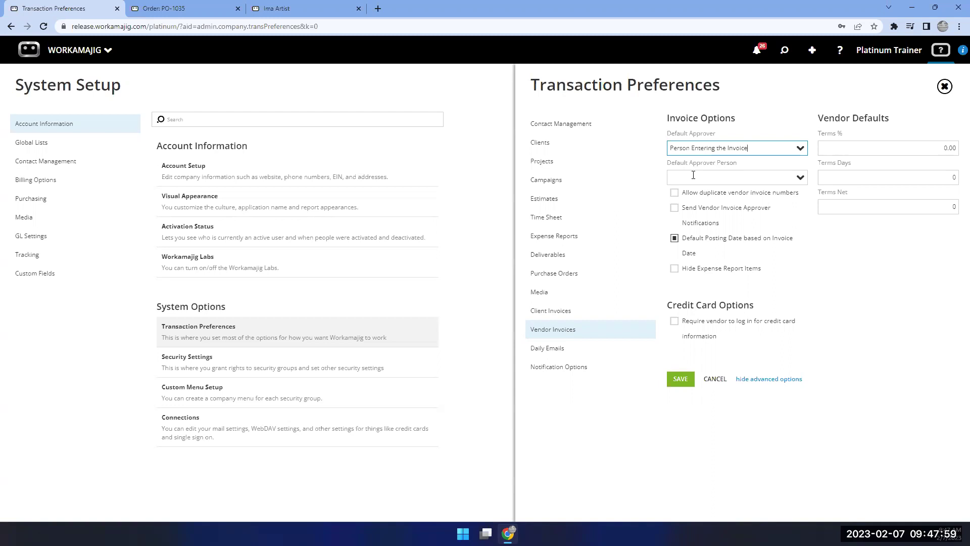
Open the recently viewed vendor invoice 1234, list its selectable approvers, and return to the transaction preferences without changing the approver.
left_click(781, 60)
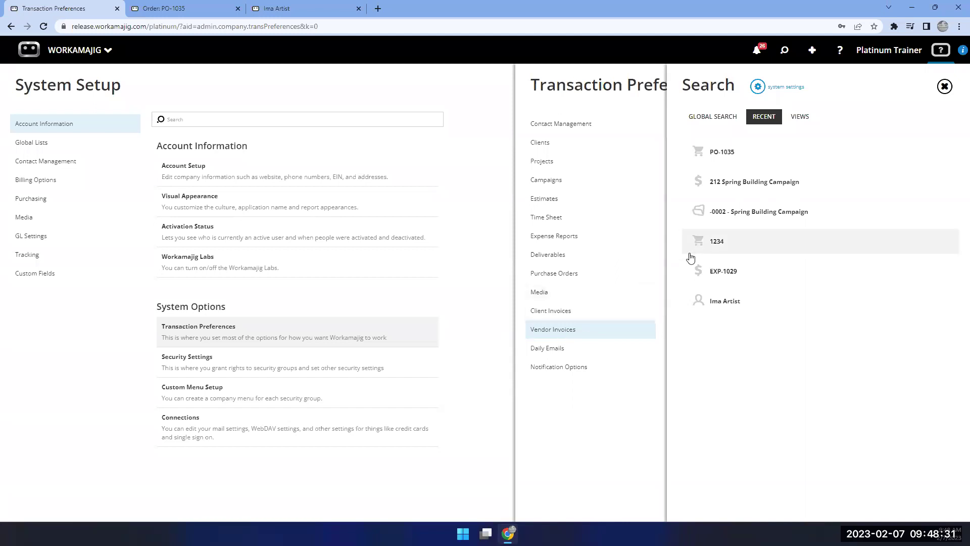
left_click(715, 244)
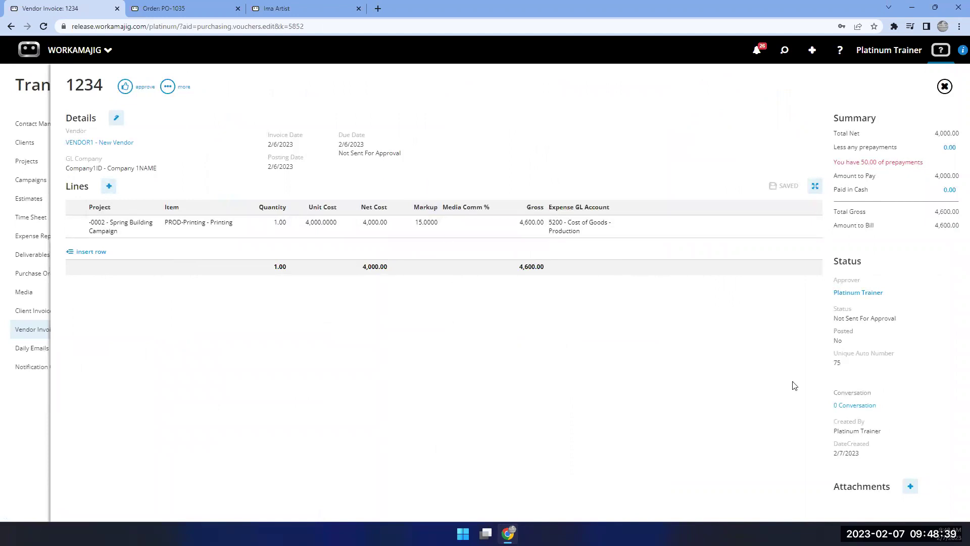
left_click(860, 293)
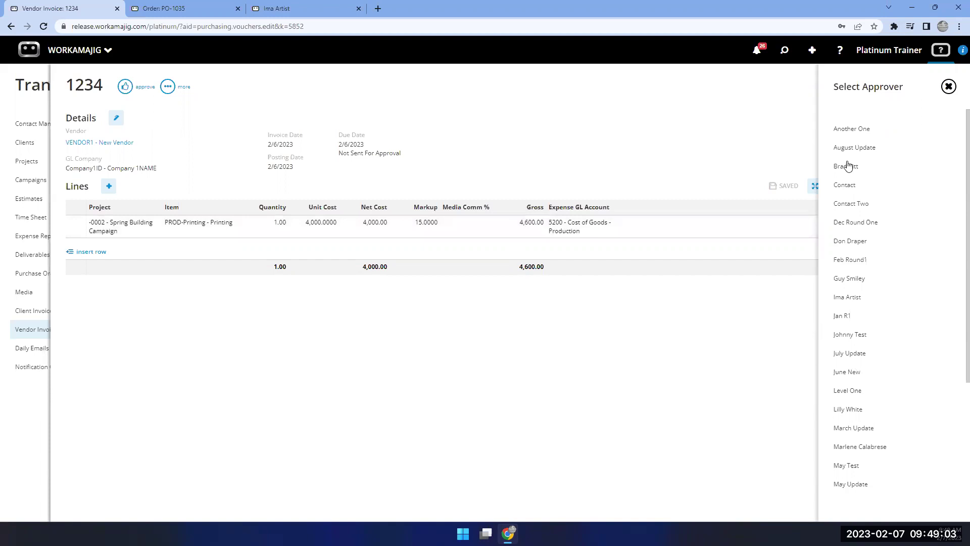
left_click(21, 411)
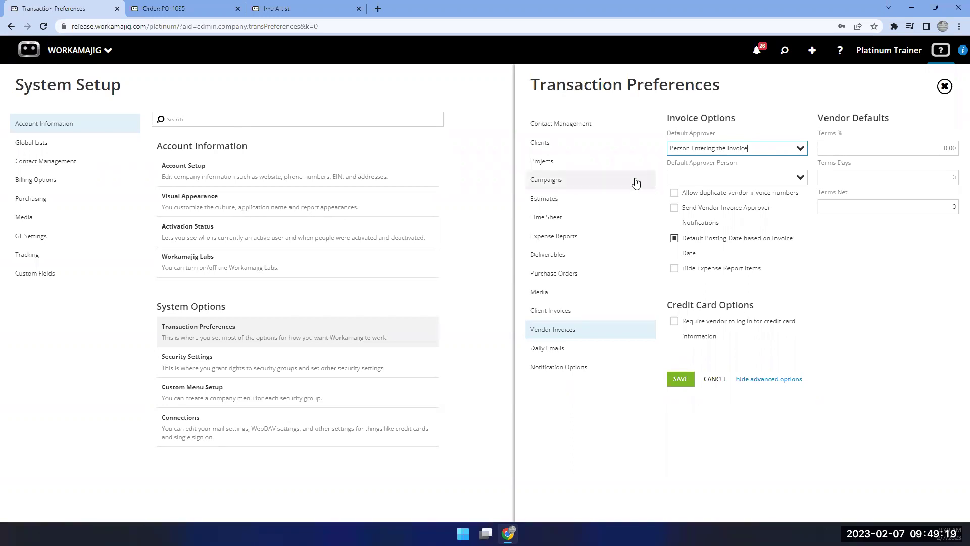
Review the Approvals & Payments settings in the open employee record.
left_click(303, 9)
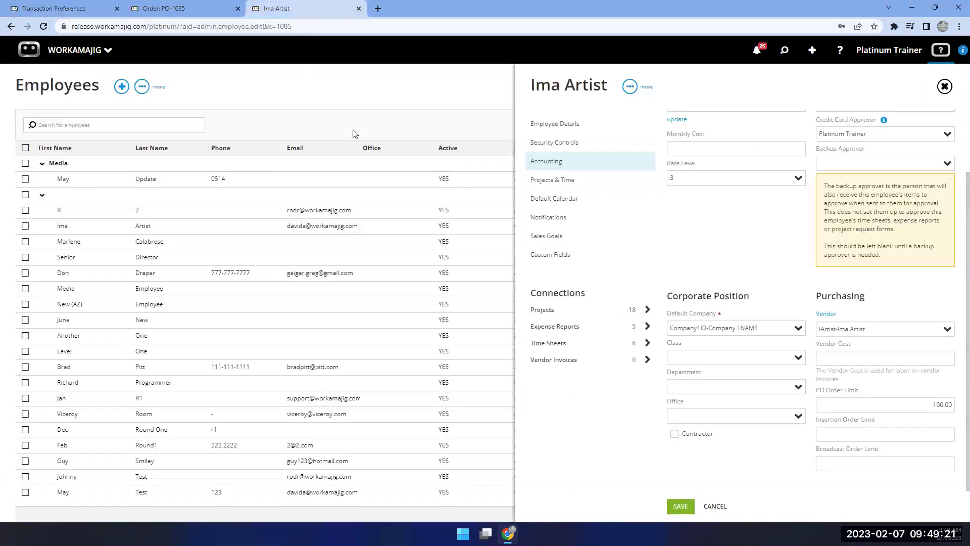
scroll(780, 181, "up", 2)
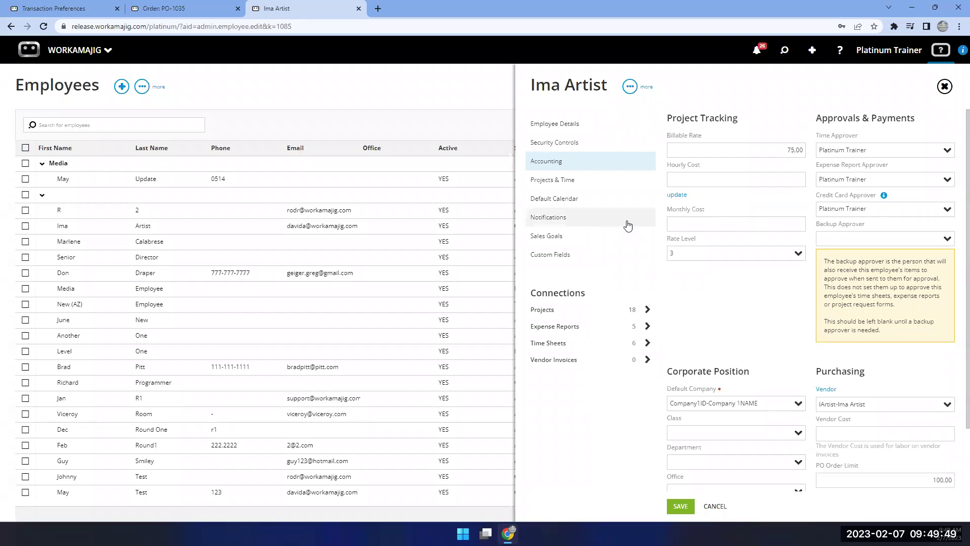
Leave the open purchase order and go to the project manager's deliverables.
left_click(163, 11)
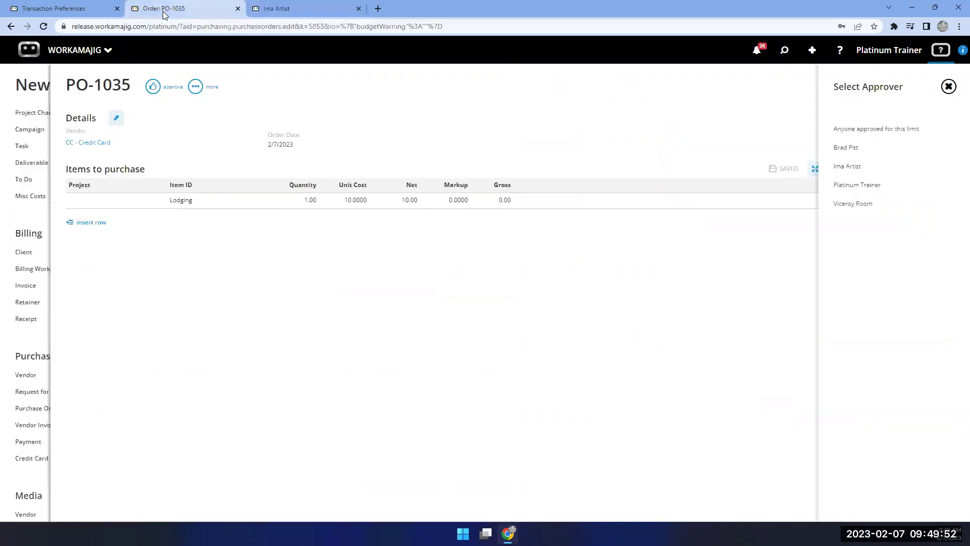
left_click(71, 50)
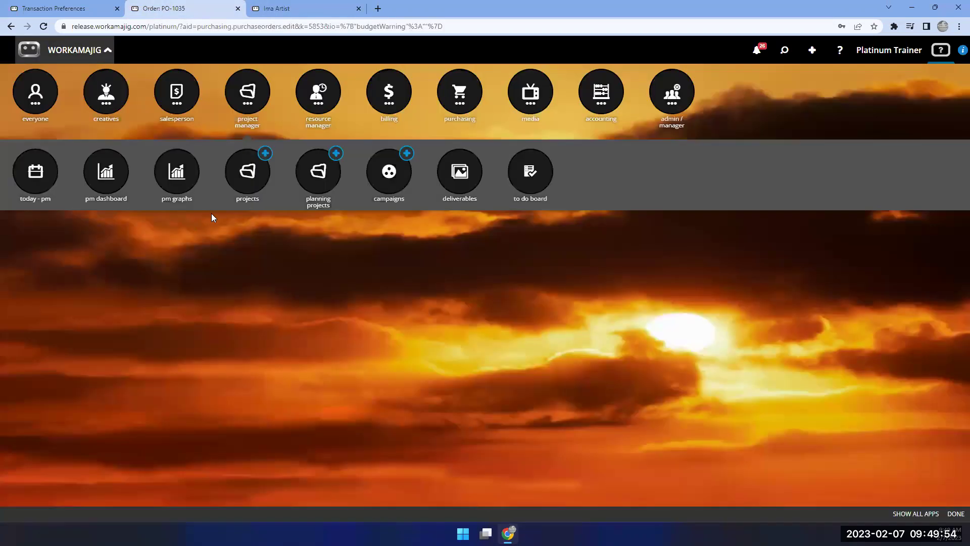
left_click(246, 105)
left_click(245, 105)
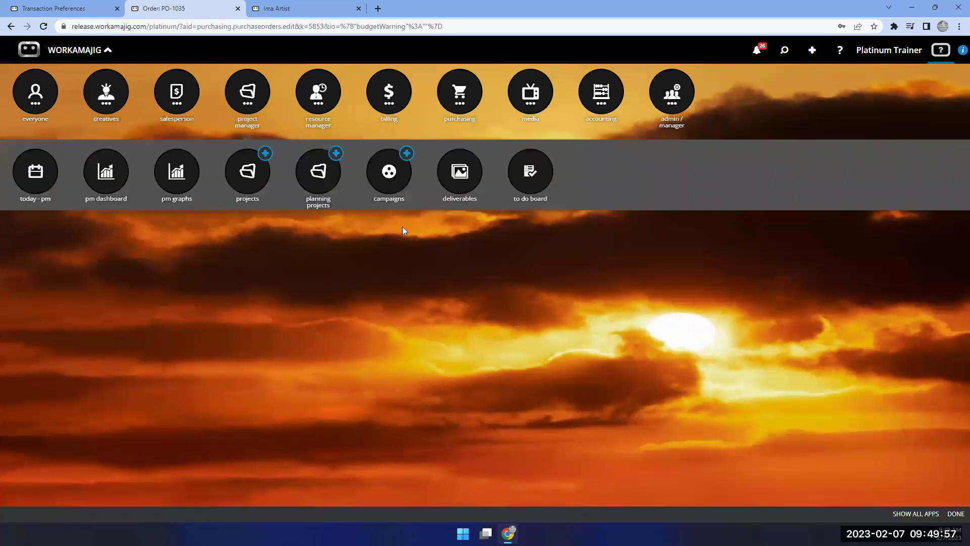
left_click(457, 176)
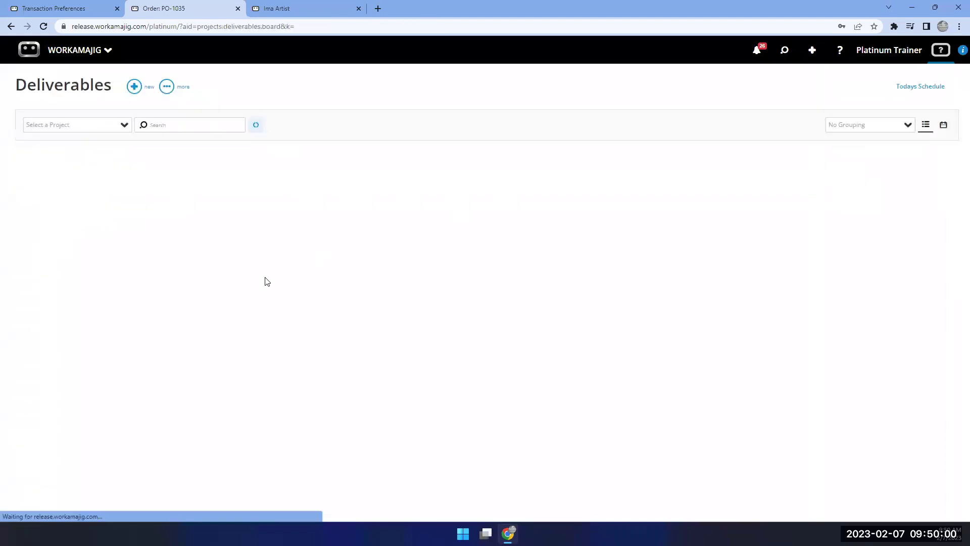
Create a deliverable named test for the project -0002 - Spring Building Campaign and save it.
left_click(133, 89)
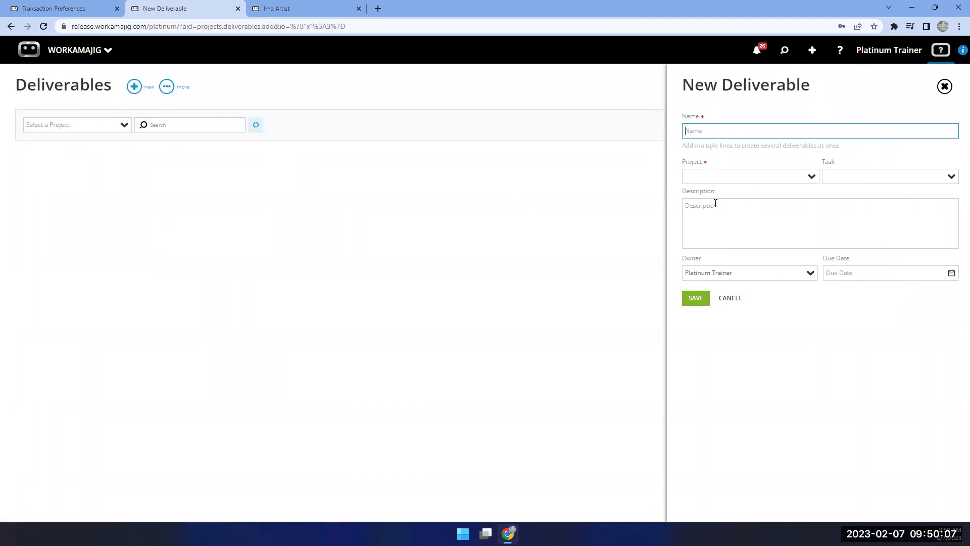
type("test")
left_click(812, 177)
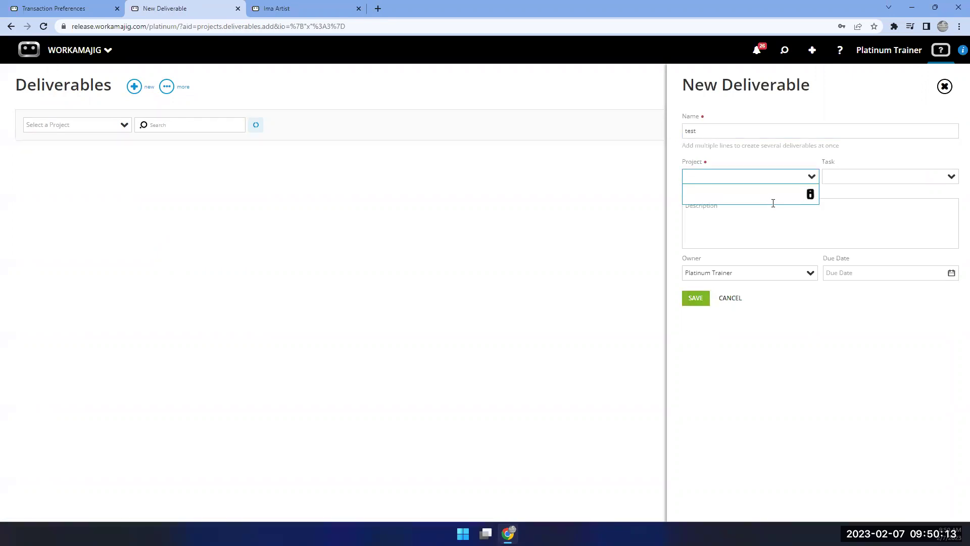
type("0002")
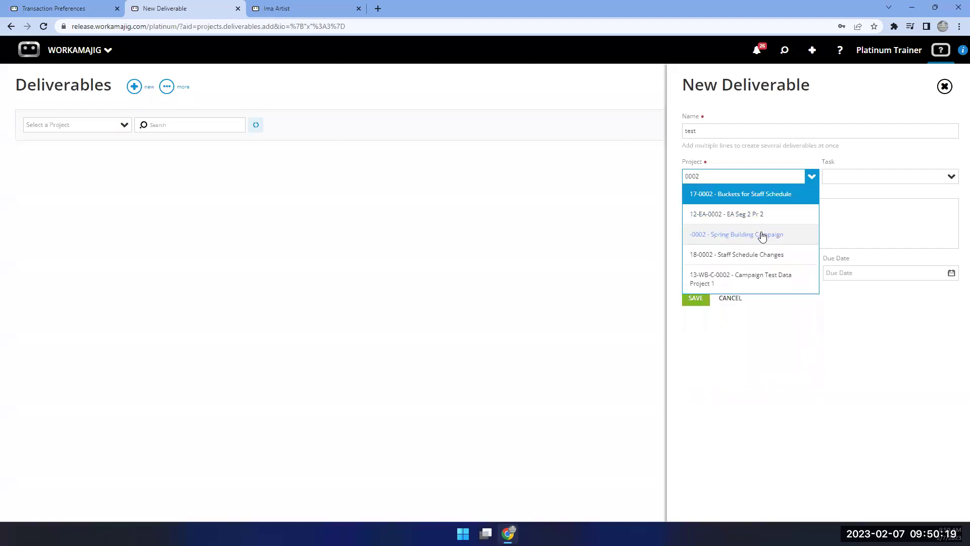
left_click(763, 235)
left_click(698, 299)
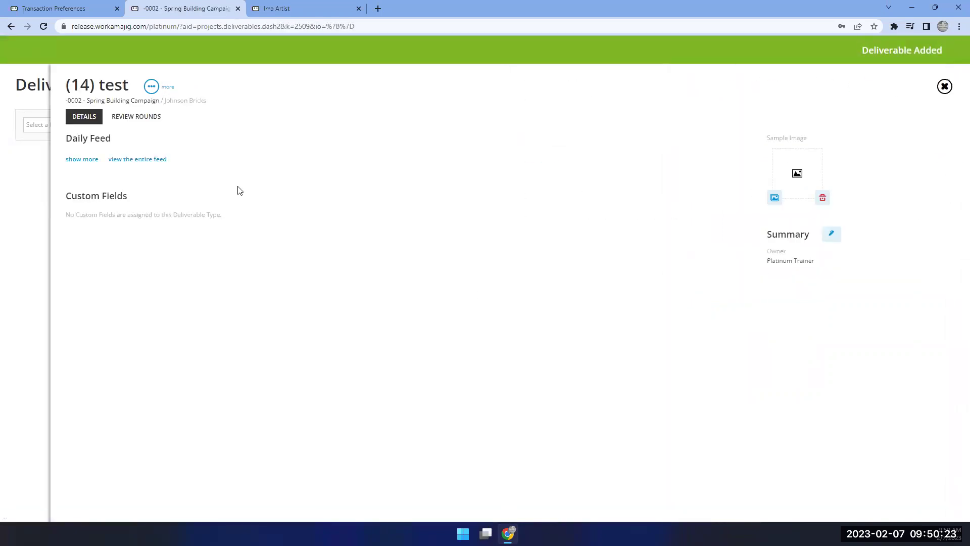
Add a first review round to the test deliverable.
left_click(129, 120)
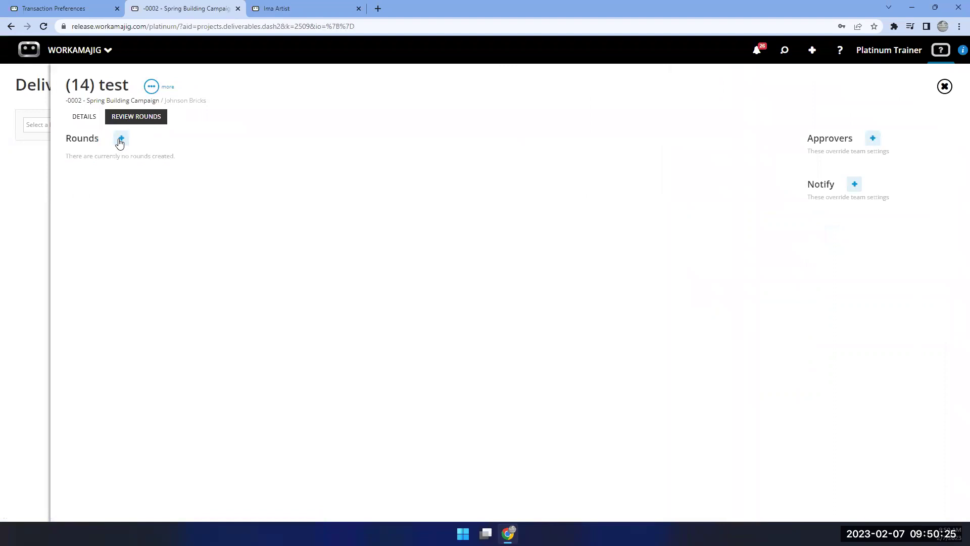
left_click(121, 138)
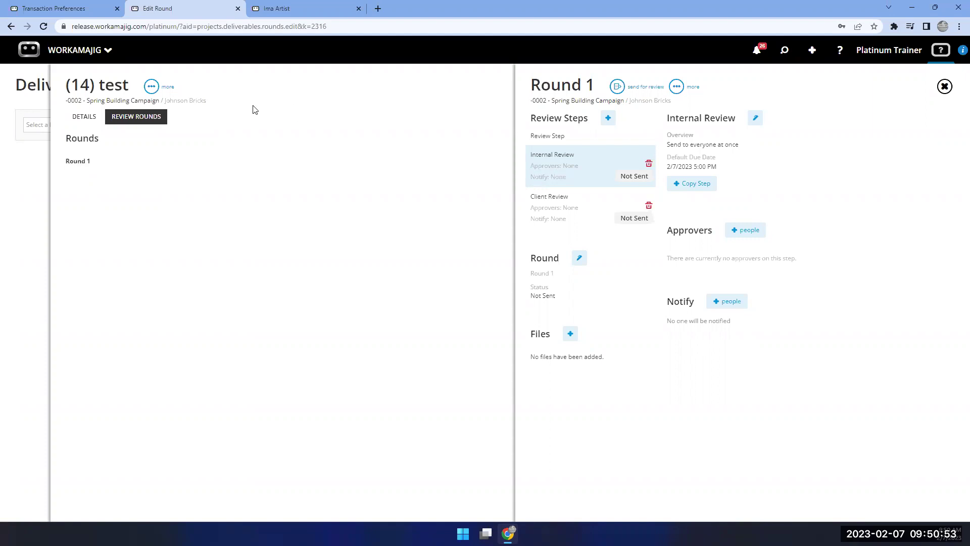
Examine the deliverable settings in the transaction preferences, including internal and client review, general options and review step options.
left_click(75, 11)
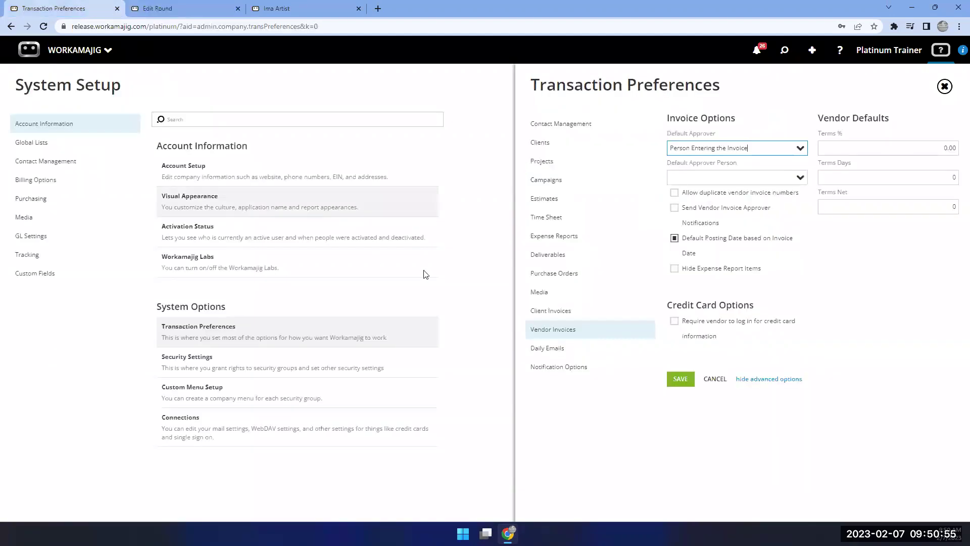
left_click(555, 258)
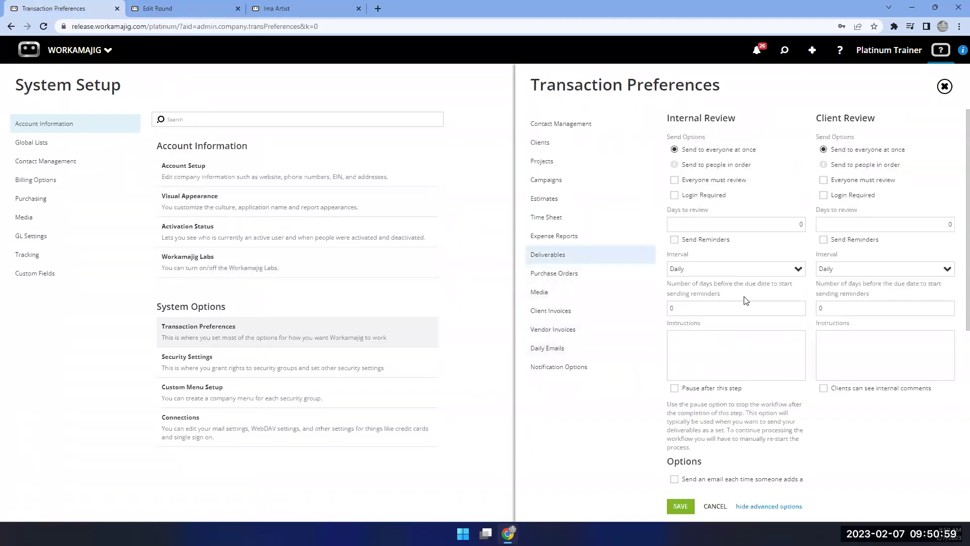
scroll(745, 300, "down", 5)
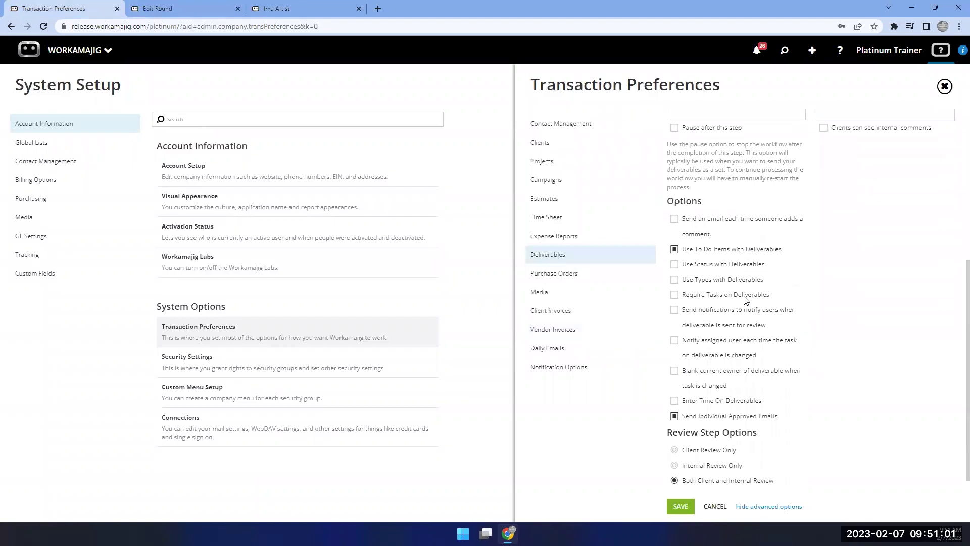
scroll(745, 300, "up", 5)
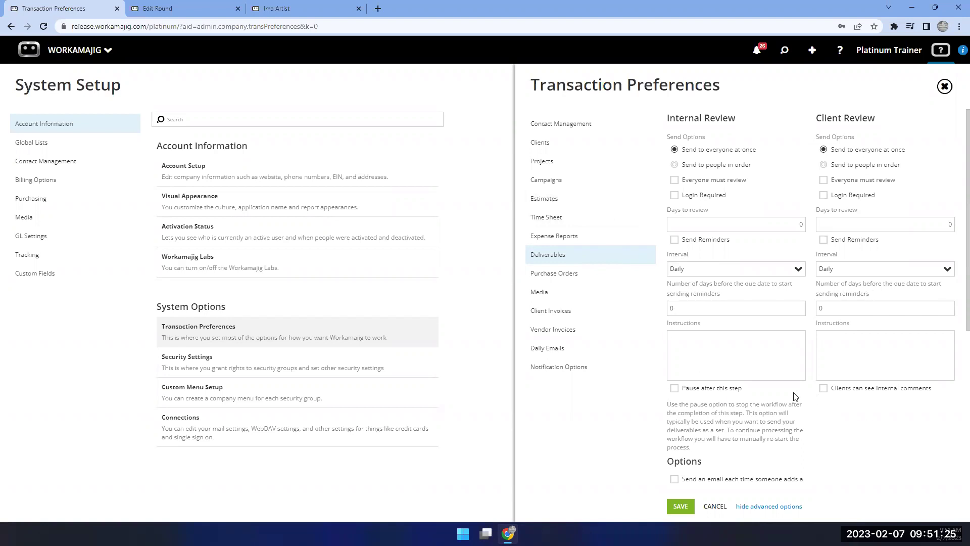
Examine the default reviewer and default notify options for deliverables in the open employee record's Projects & Time settings.
left_click(307, 7)
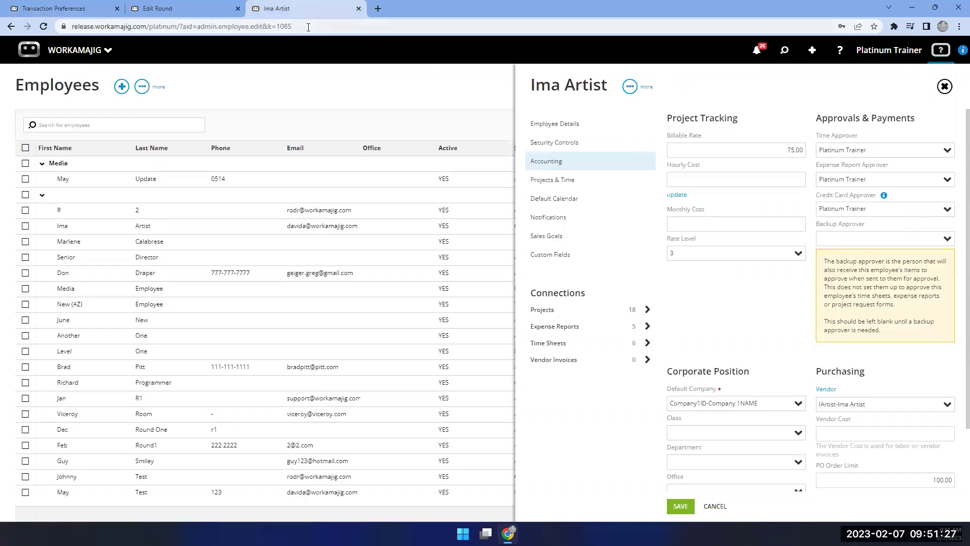
left_click(555, 182)
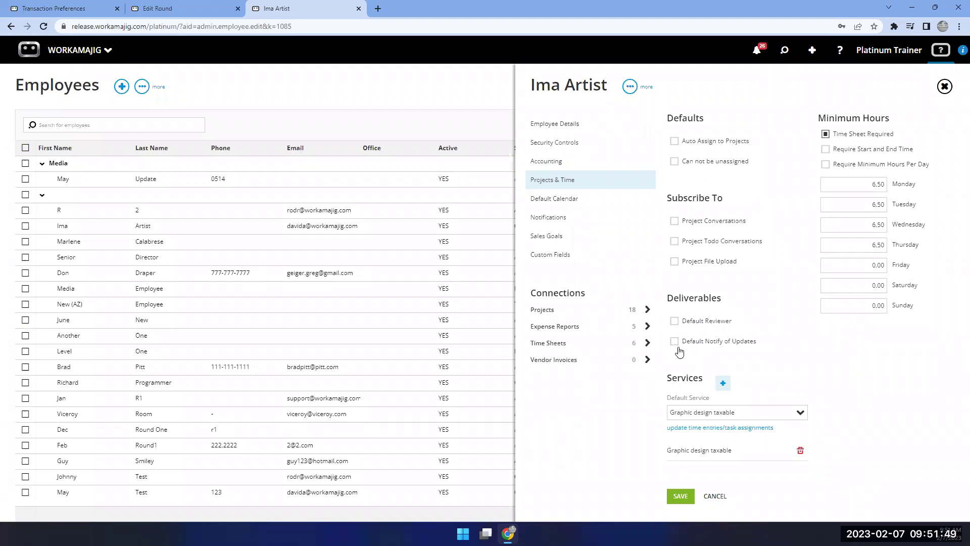
Return to the review round, open the Spring Building Campaign project from recent items, and show its team's subscriptions.
left_click(171, 7)
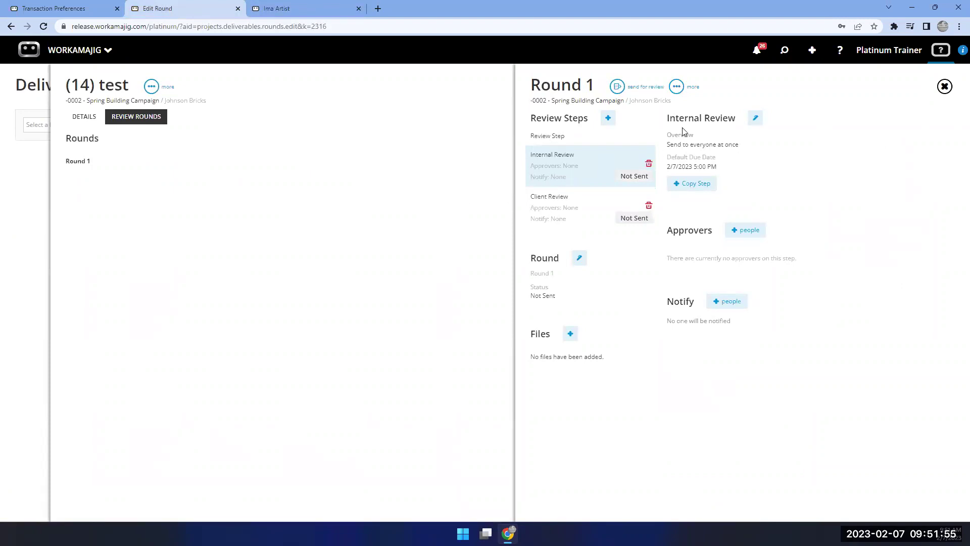
left_click(786, 51)
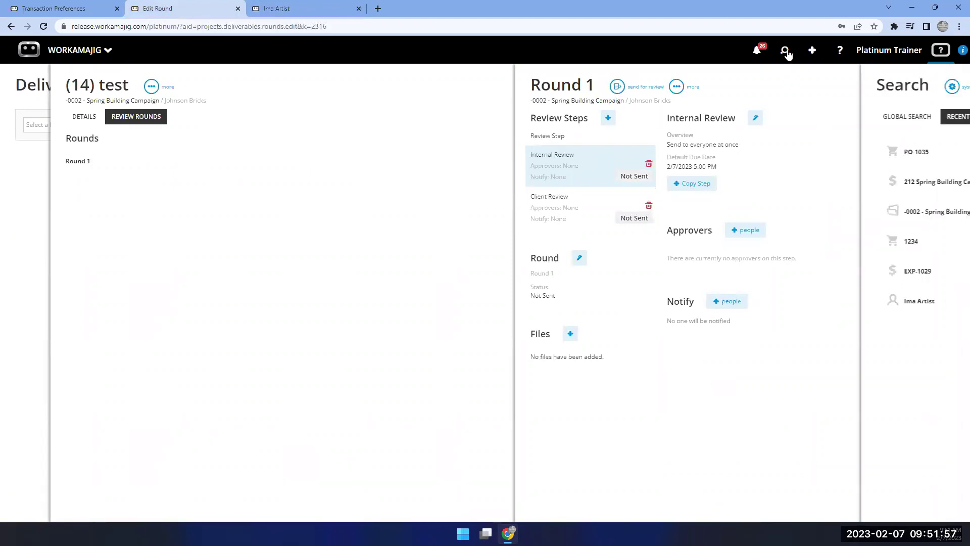
left_click(746, 278)
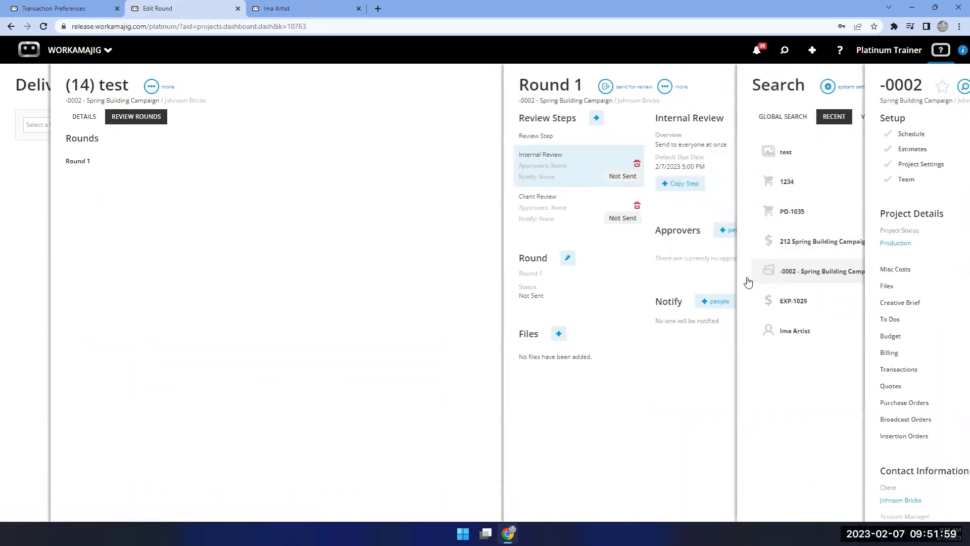
left_click(573, 184)
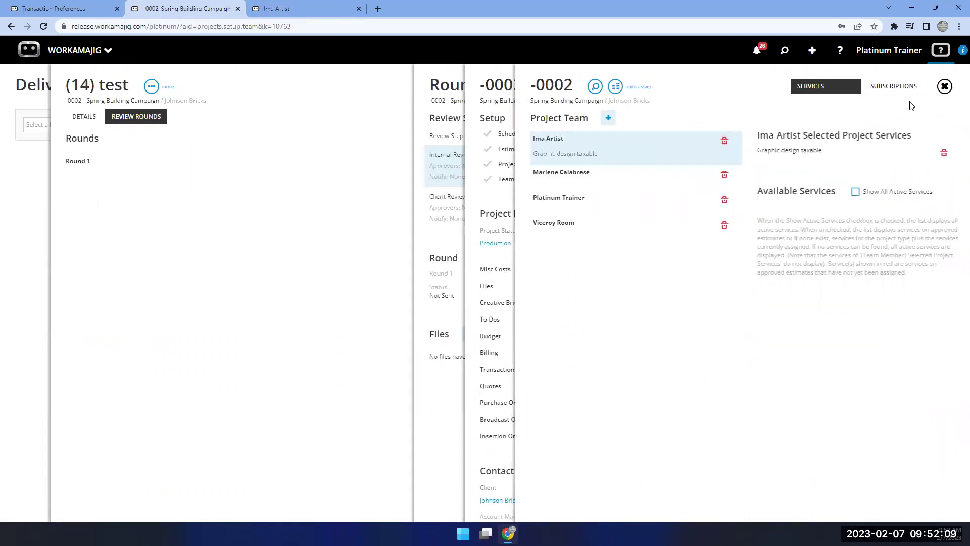
left_click(886, 87)
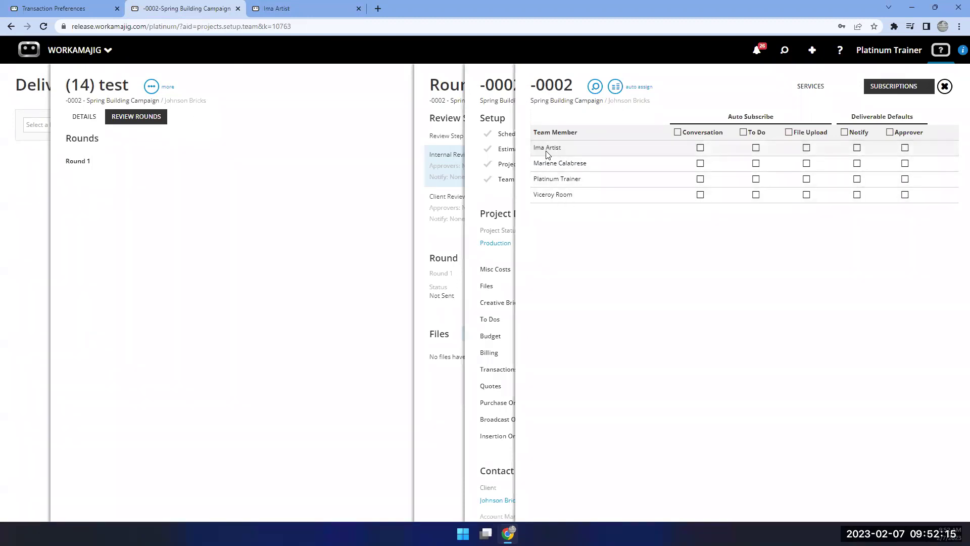
Make the first and third team members default deliverable approvers, and set the second, third and fourth members to Notify.
left_click(905, 146)
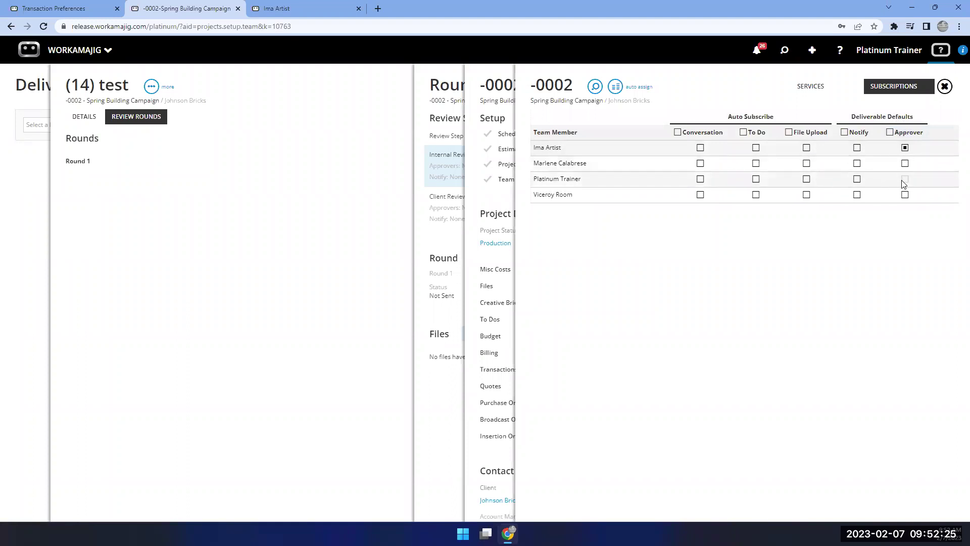
left_click(858, 165)
left_click(857, 180)
left_click(858, 195)
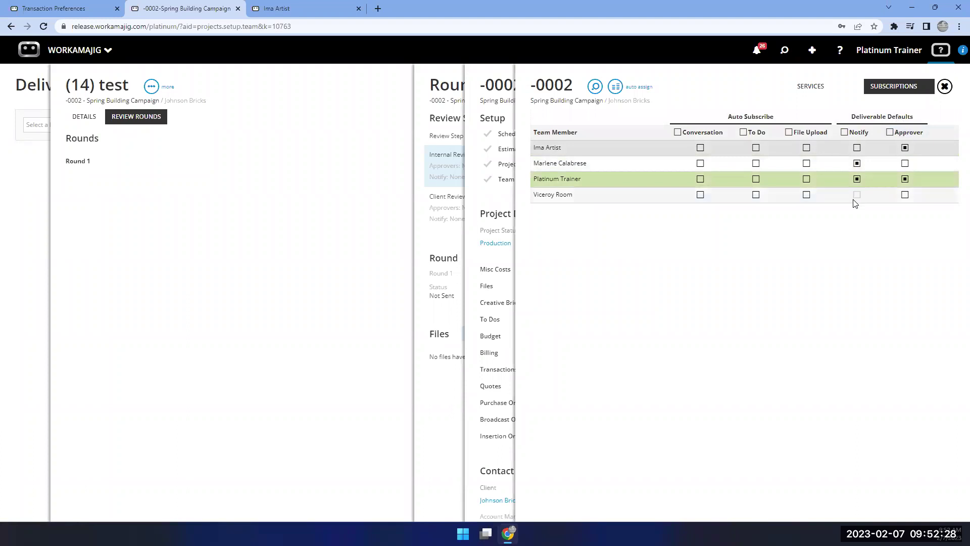
Set the first team member to Notify by default, and clear and restore the first and third members' Approver defaults.
left_click(856, 149)
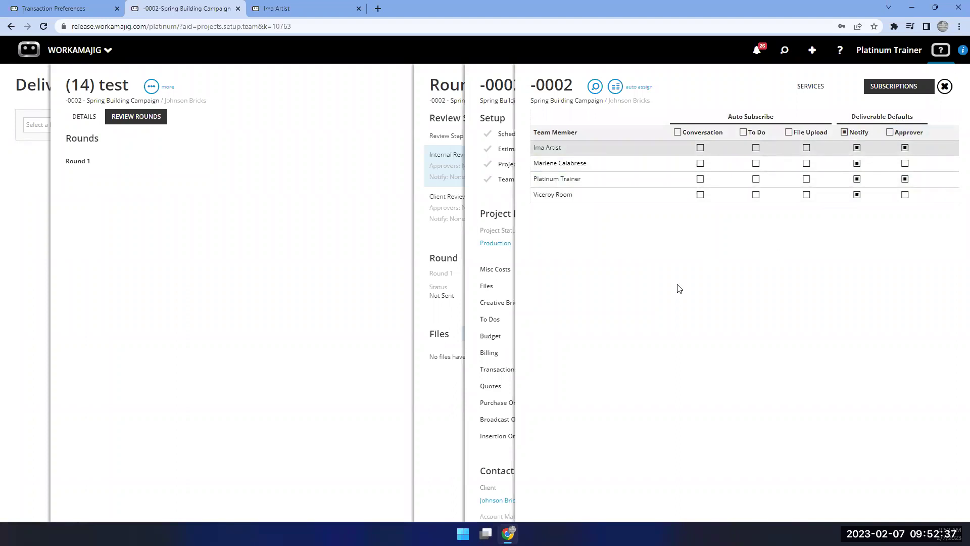
left_click(906, 148)
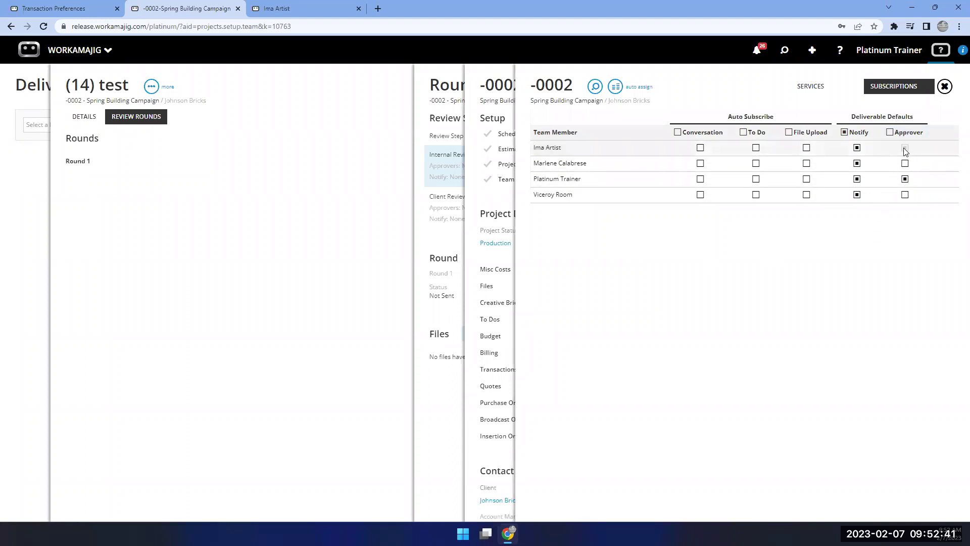
left_click(905, 179)
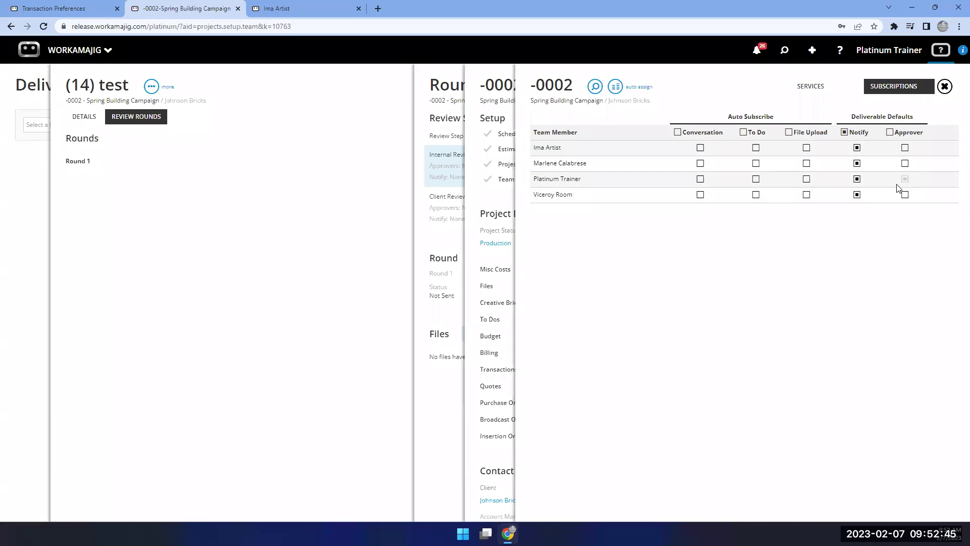
left_click(904, 148)
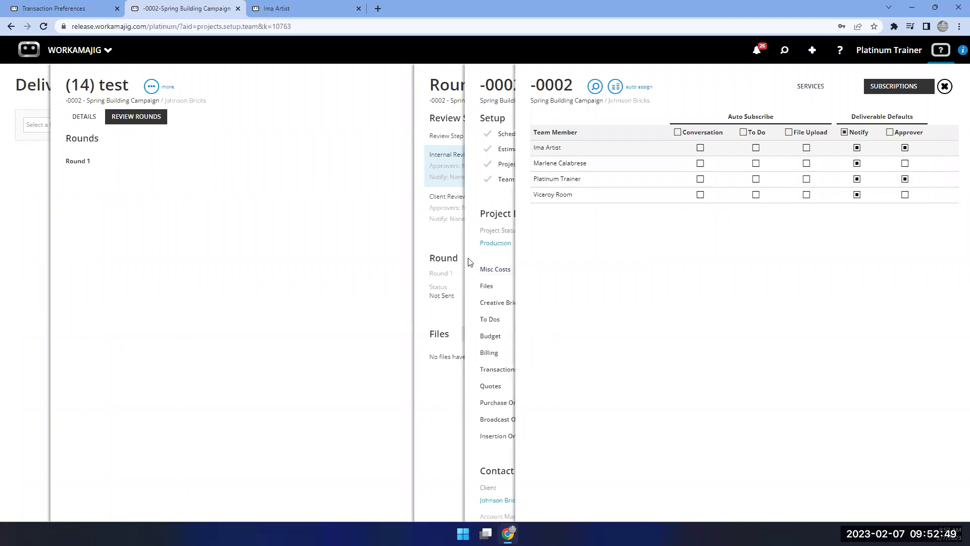
Return to Round 1 and add the first and third team members as approvers on its Internal Review step.
left_click(443, 247)
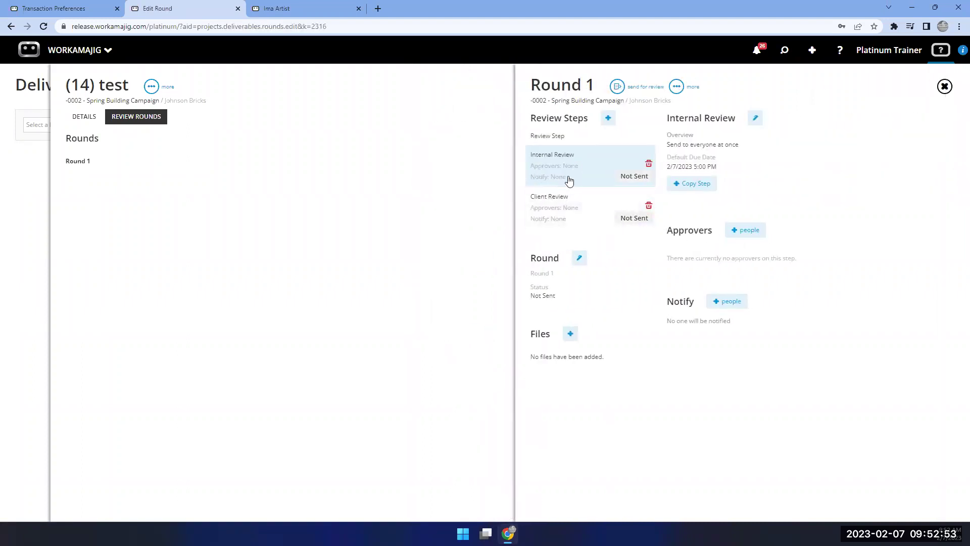
left_click(746, 231)
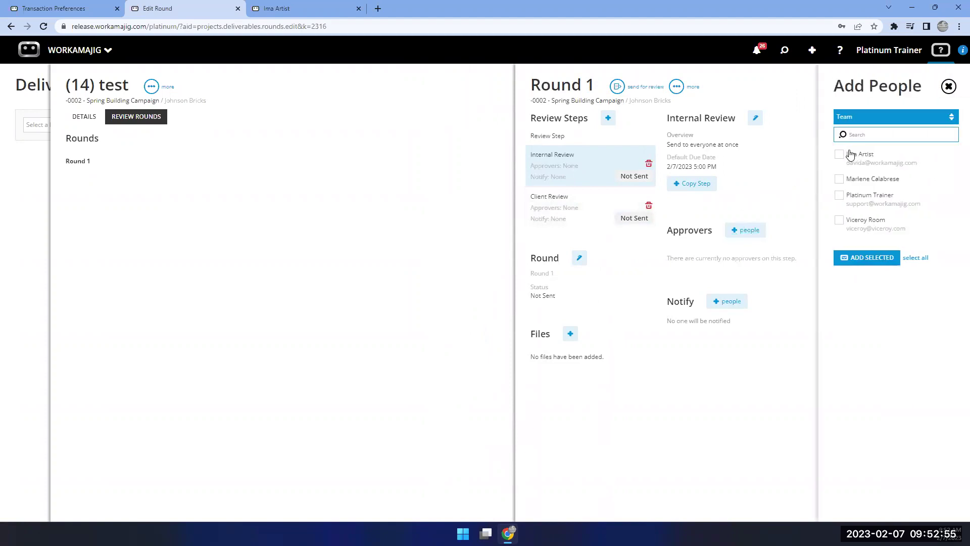
left_click(839, 155)
left_click(840, 195)
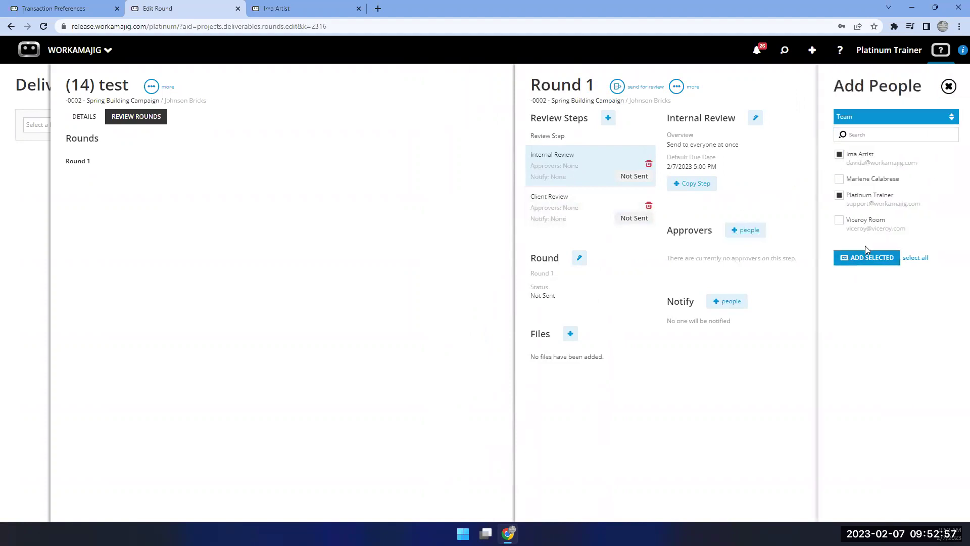
left_click(867, 258)
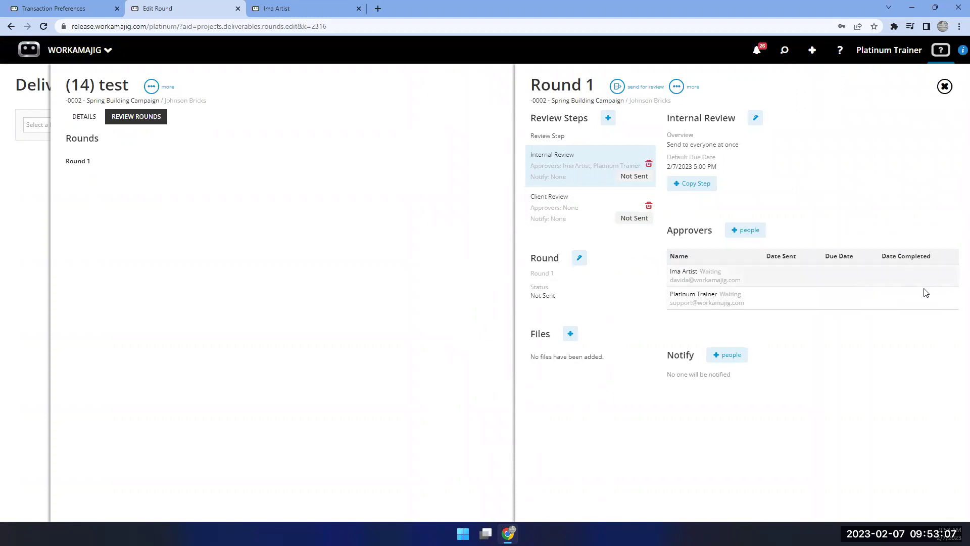
Delete the first approver from the Internal Review step and reload Round 1.
left_click(833, 277)
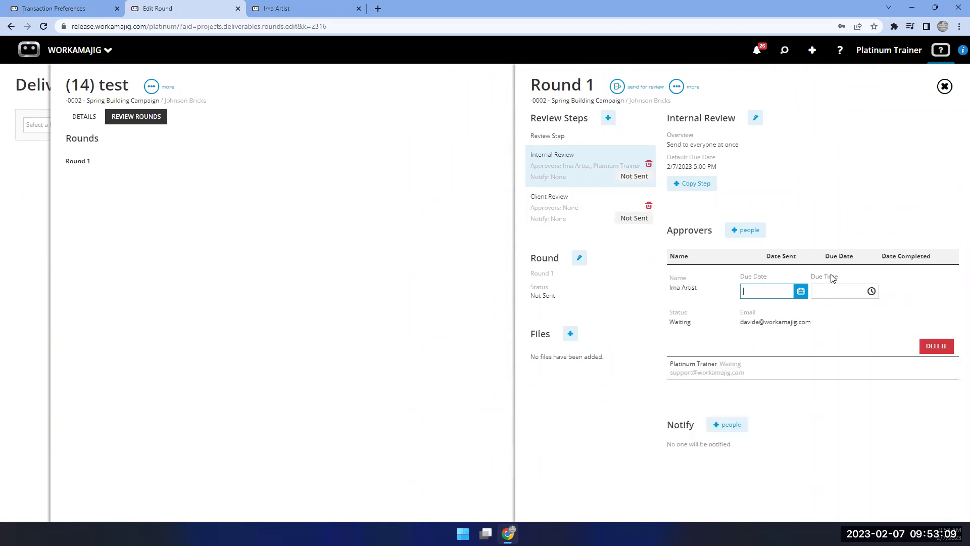
left_click(936, 346)
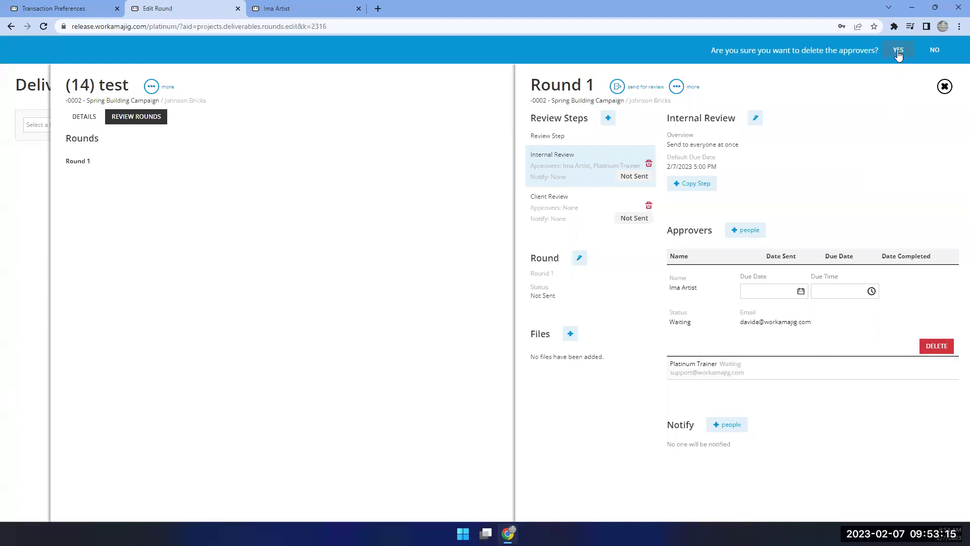
left_click(899, 51)
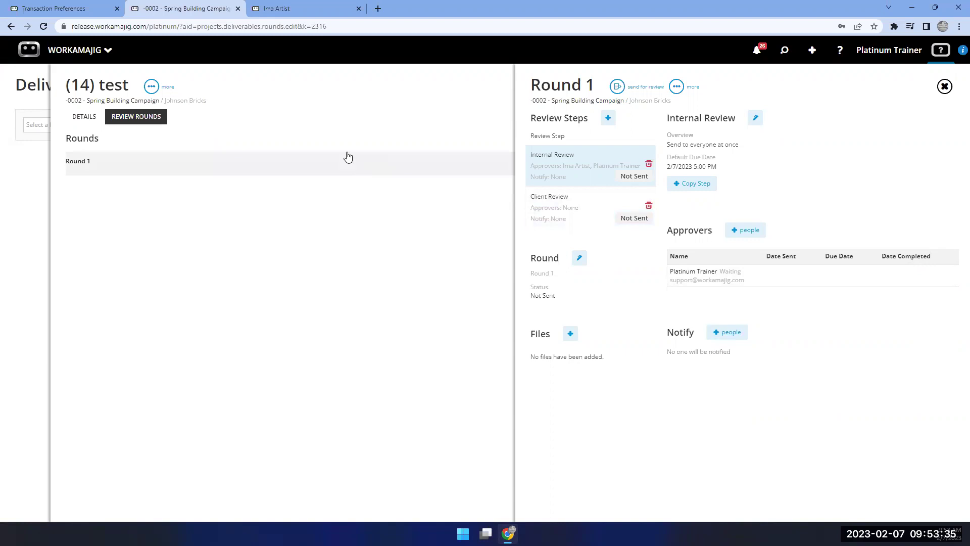
left_click(385, 162)
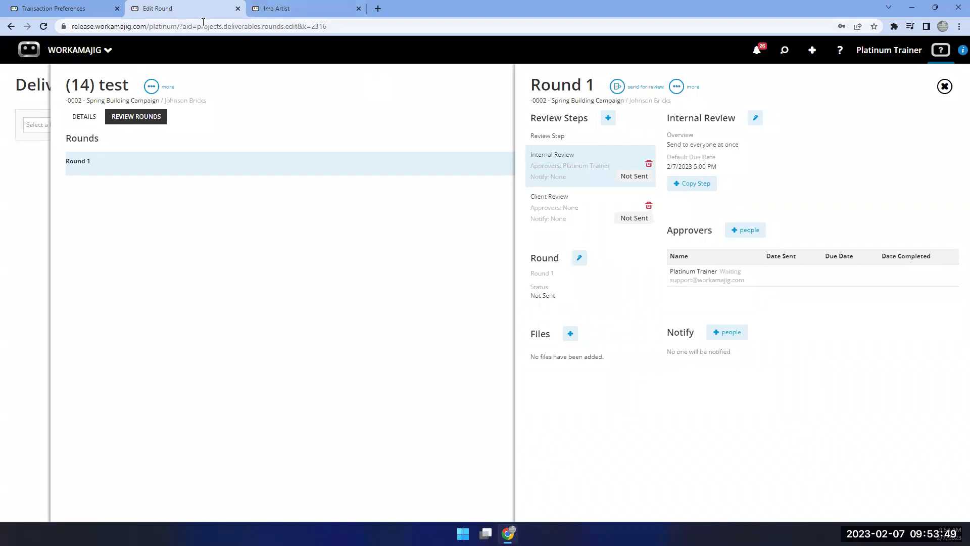
Open the Tracking definitions in System Setup.
left_click(83, 53)
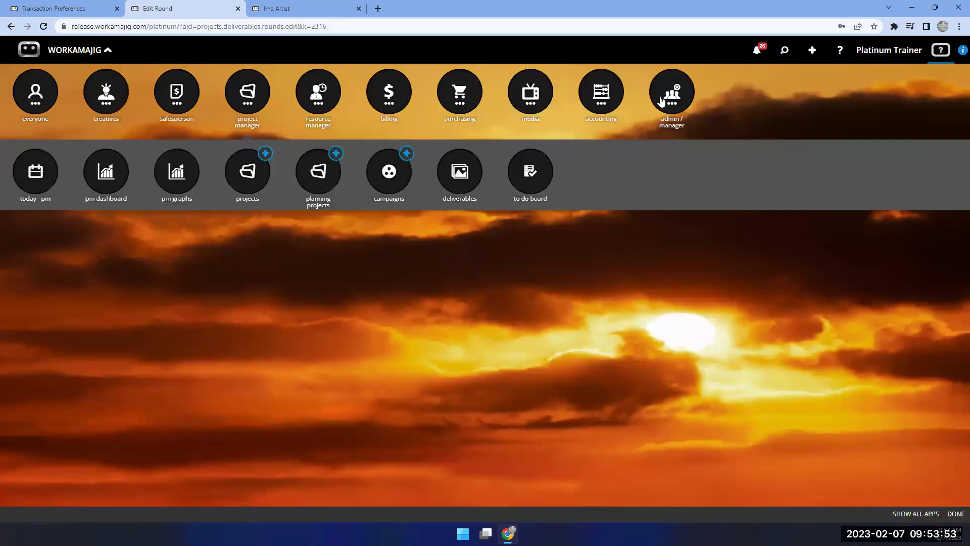
left_click(662, 101)
left_click(371, 186)
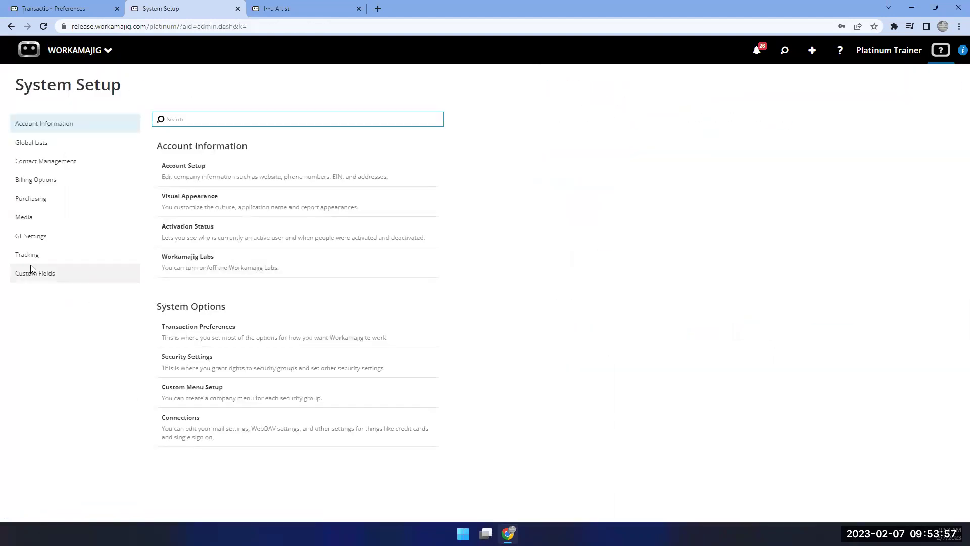
left_click(31, 254)
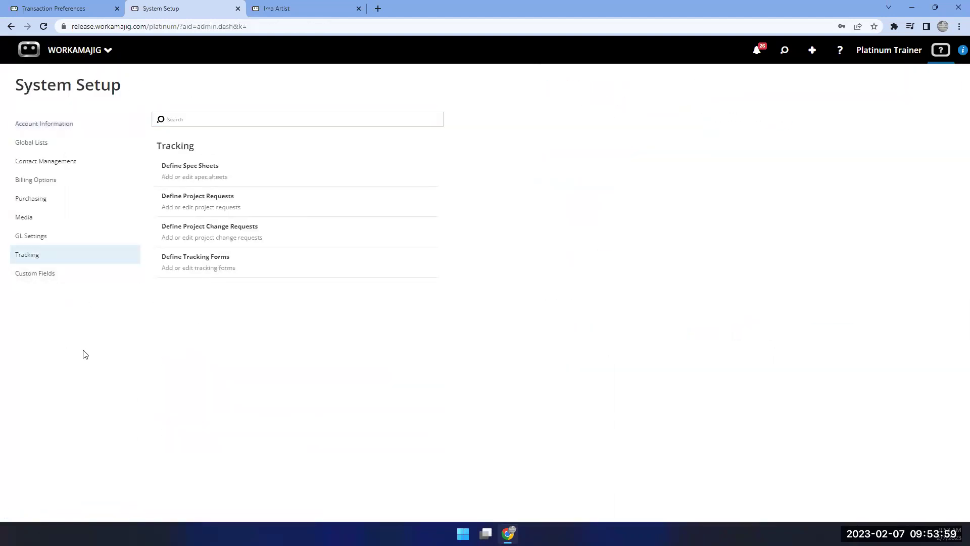
Examine the approval processes defined for the New Request project request and the Change of Scope change request.
left_click(210, 200)
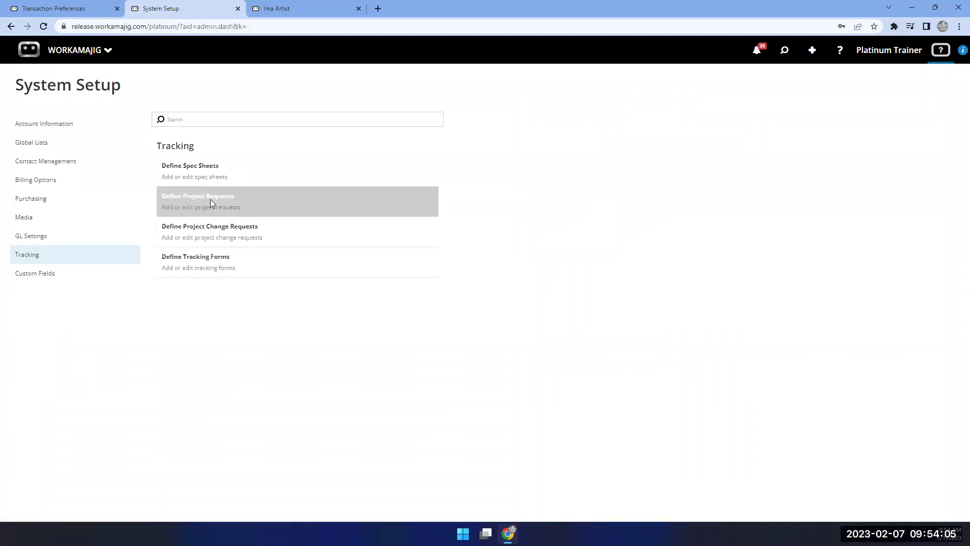
left_click(710, 176)
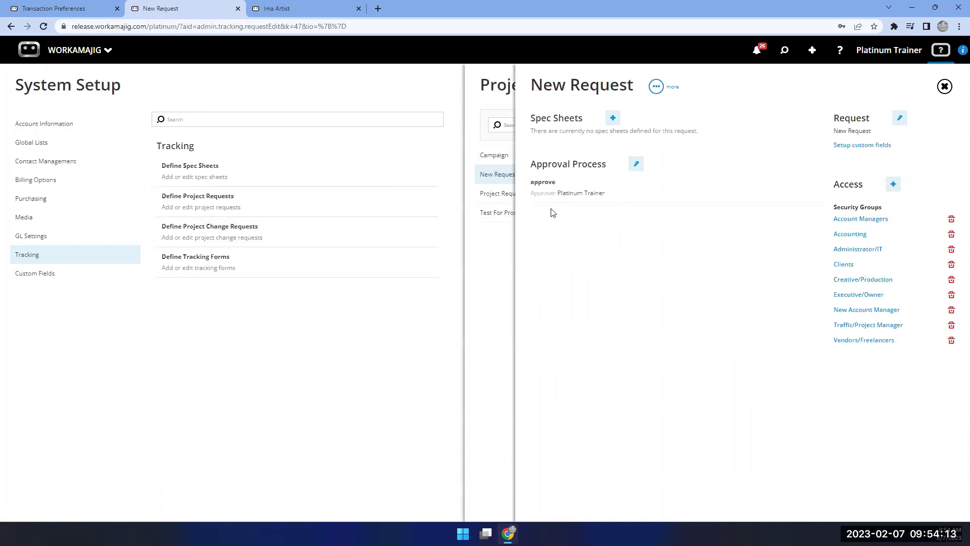
left_click(637, 164)
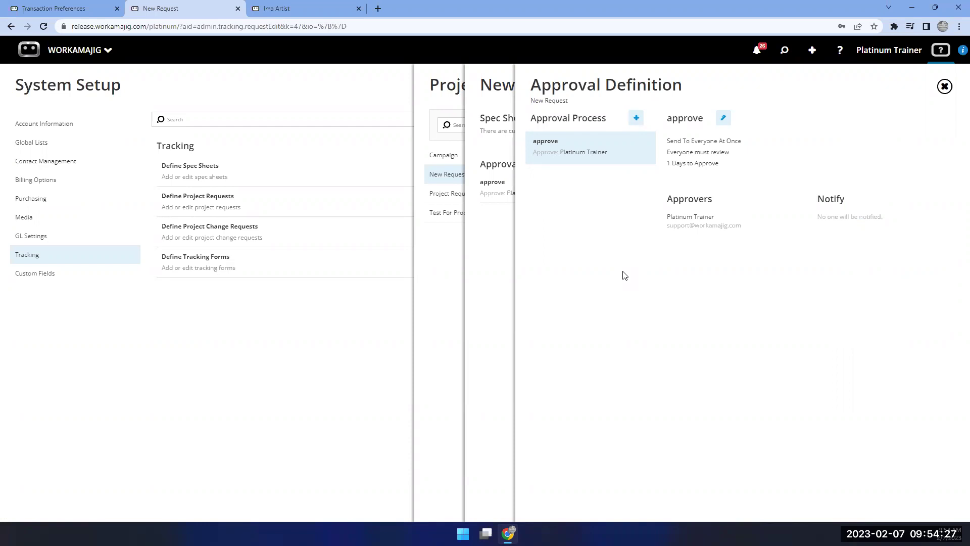
left_click(303, 337)
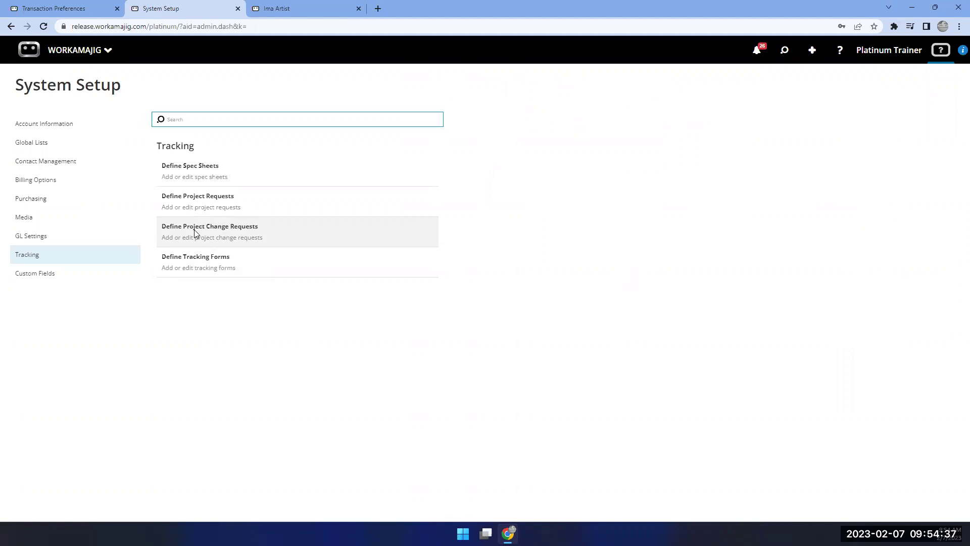
left_click(194, 230)
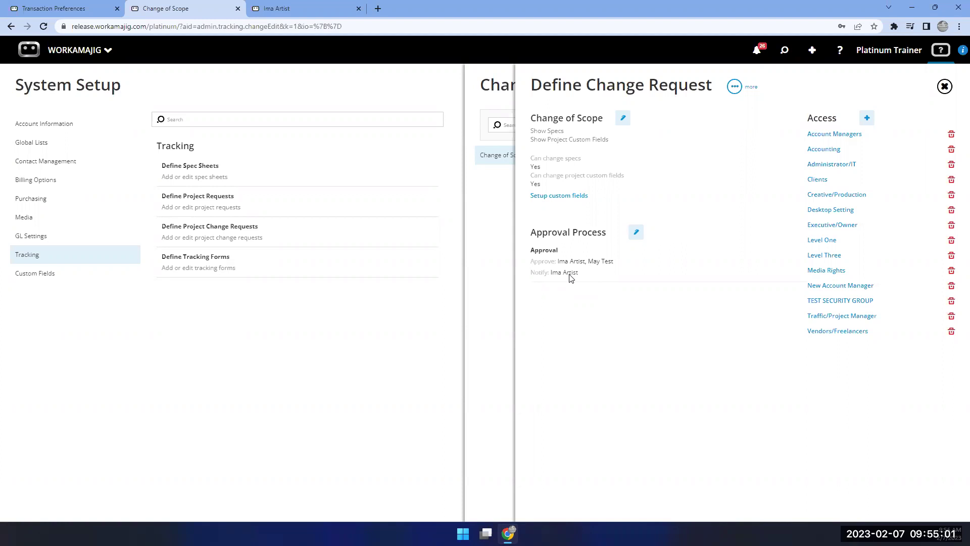
left_click(376, 338)
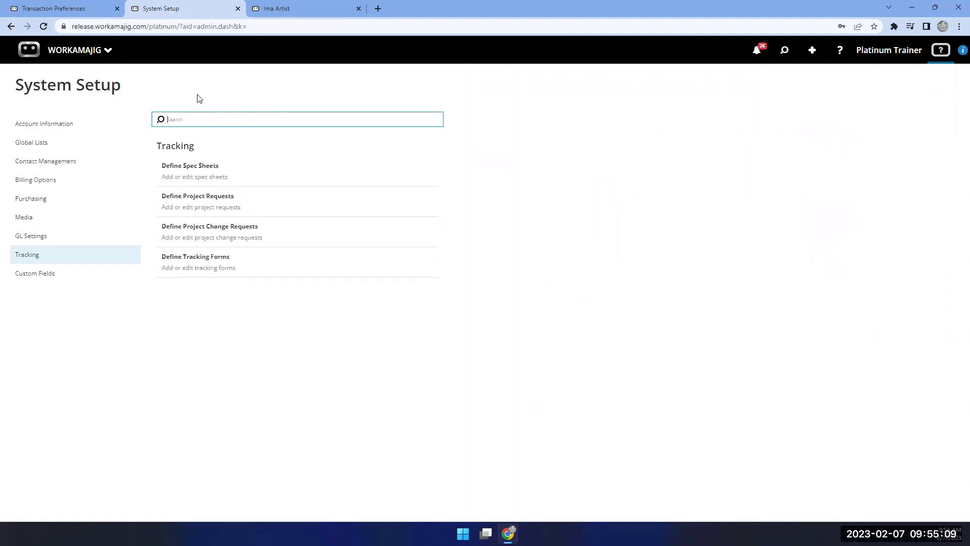
Open the Today - Billing page to view its billing worksheets and invoices.
left_click(81, 52)
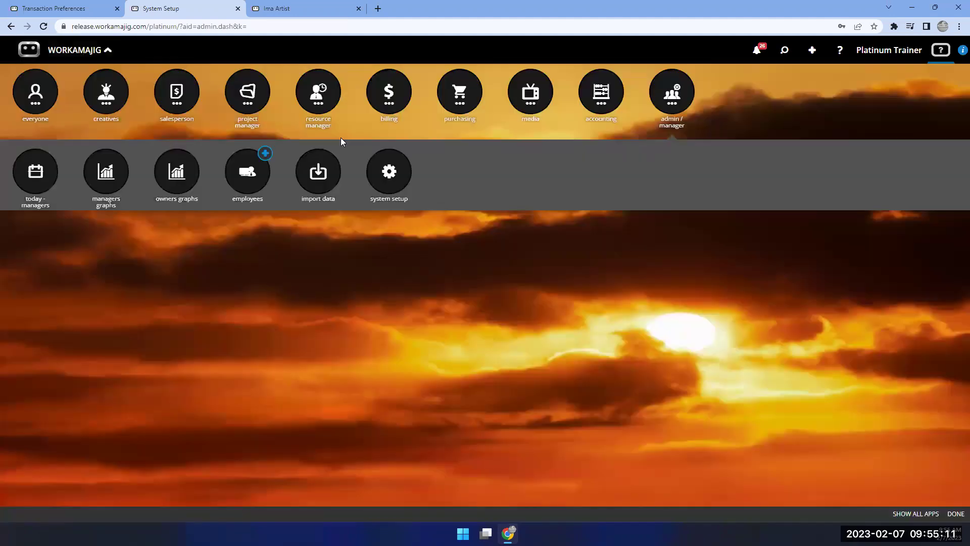
left_click(385, 96)
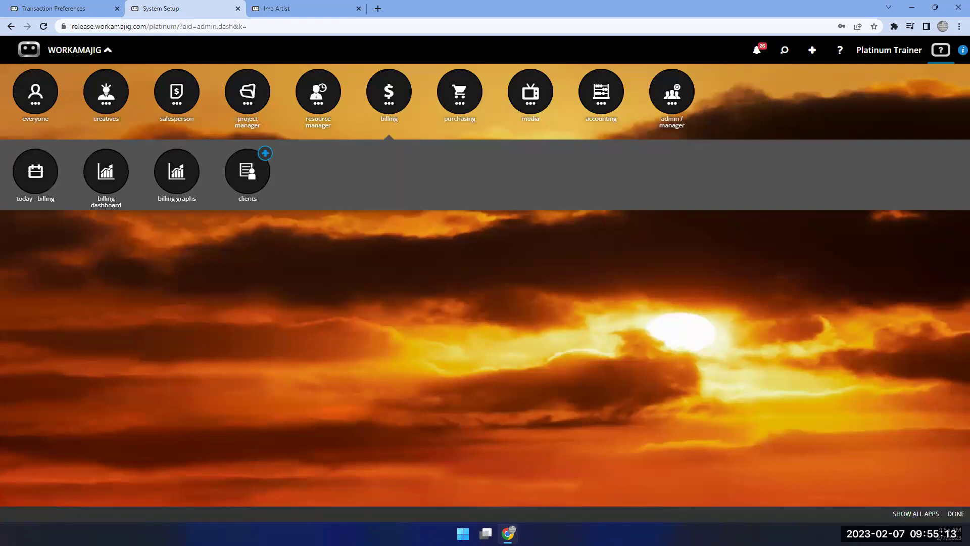
left_click(38, 186)
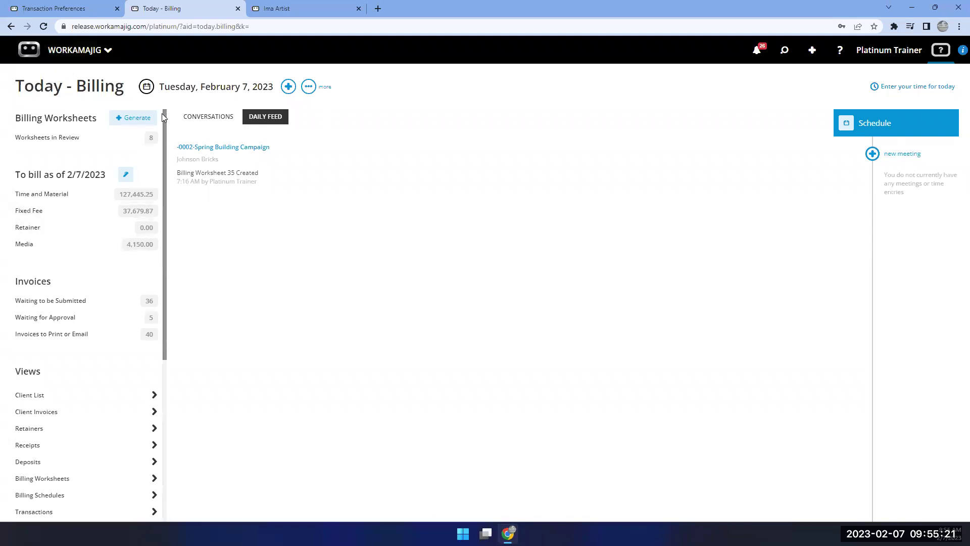
Examine the Default Approver options for client invoices in the transaction preferences.
left_click(75, 10)
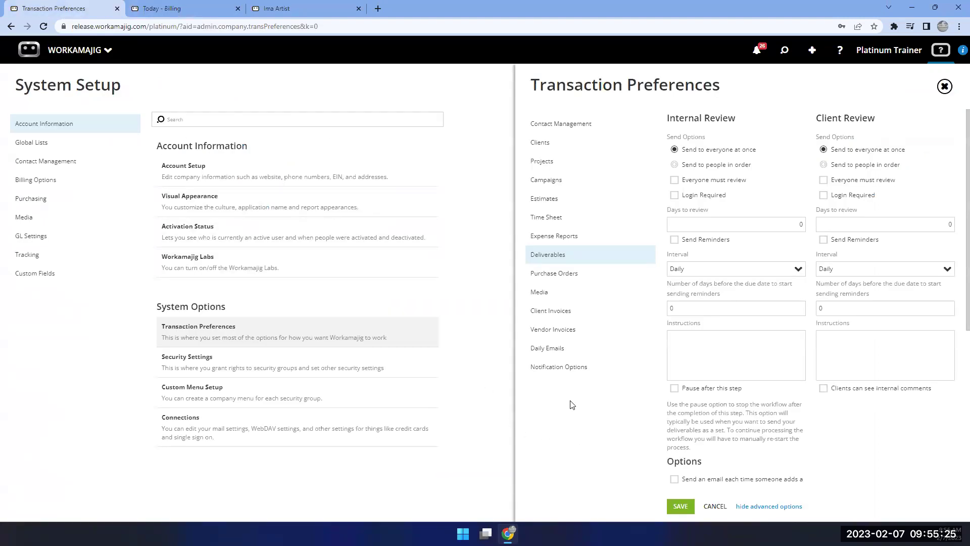
left_click(553, 318)
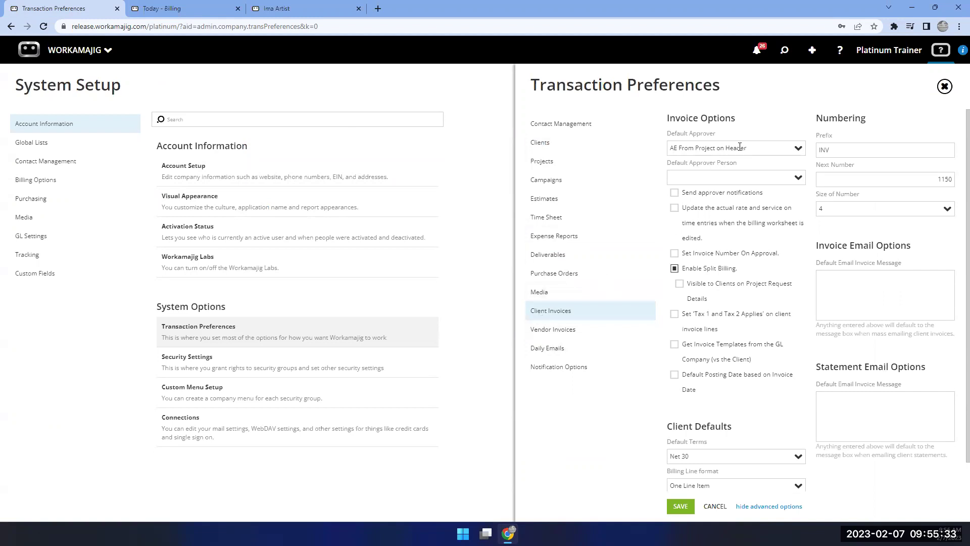
left_click(797, 150)
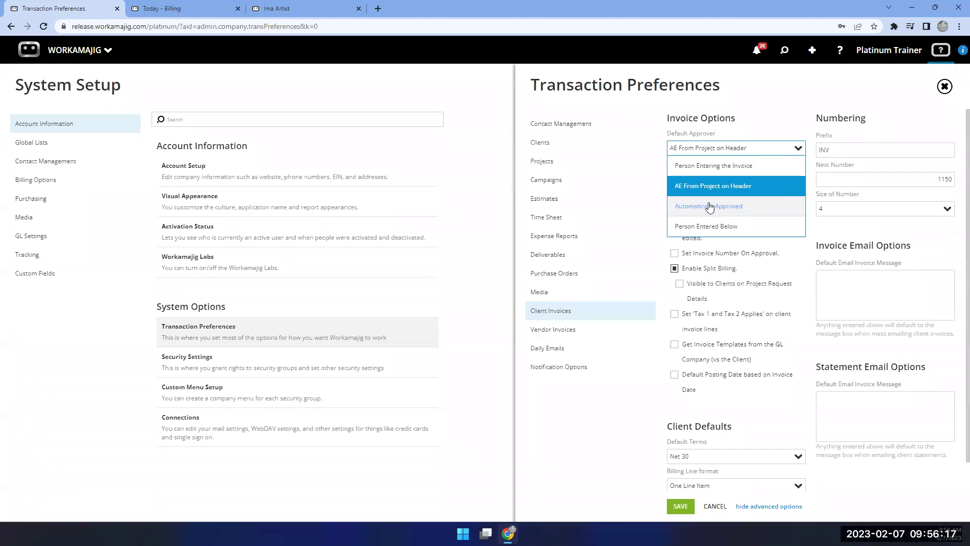
left_click(665, 138)
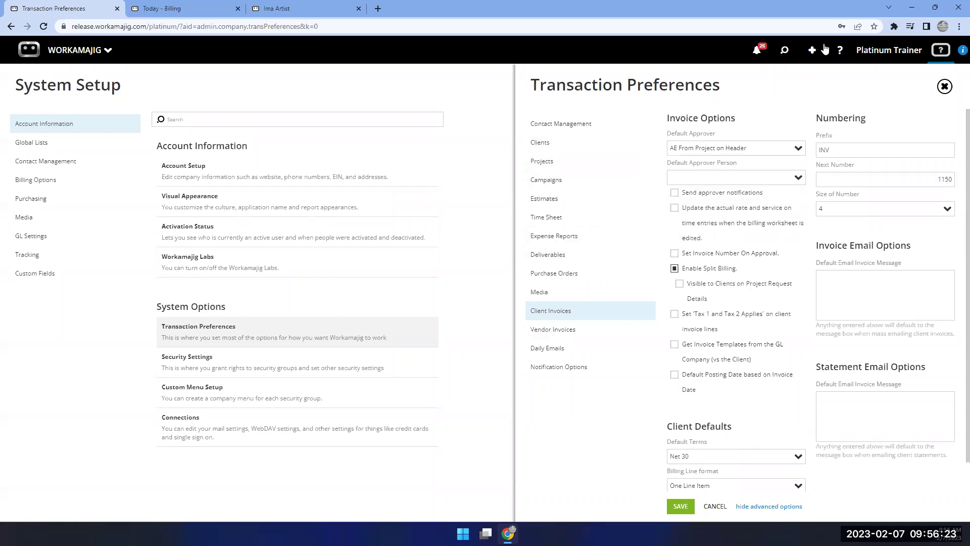
left_click(785, 51)
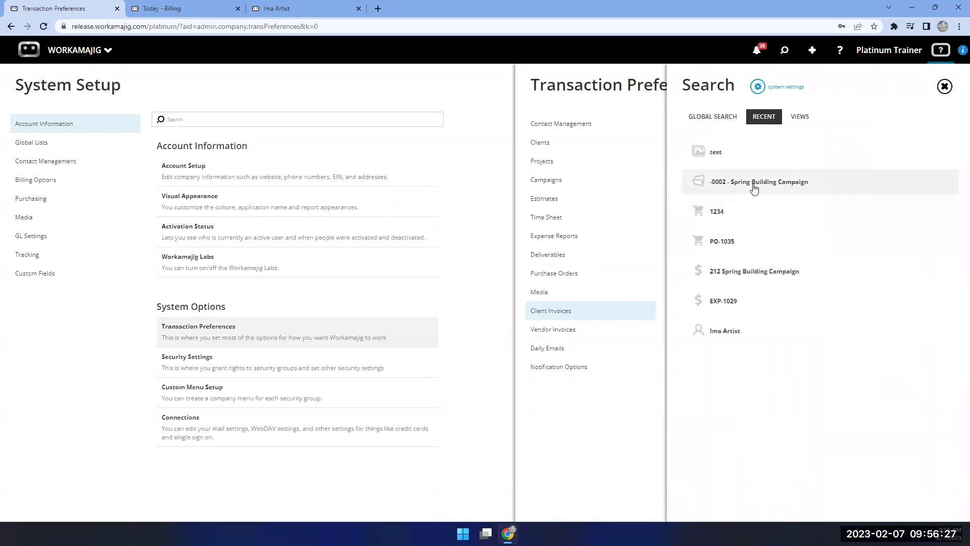
left_click(748, 274)
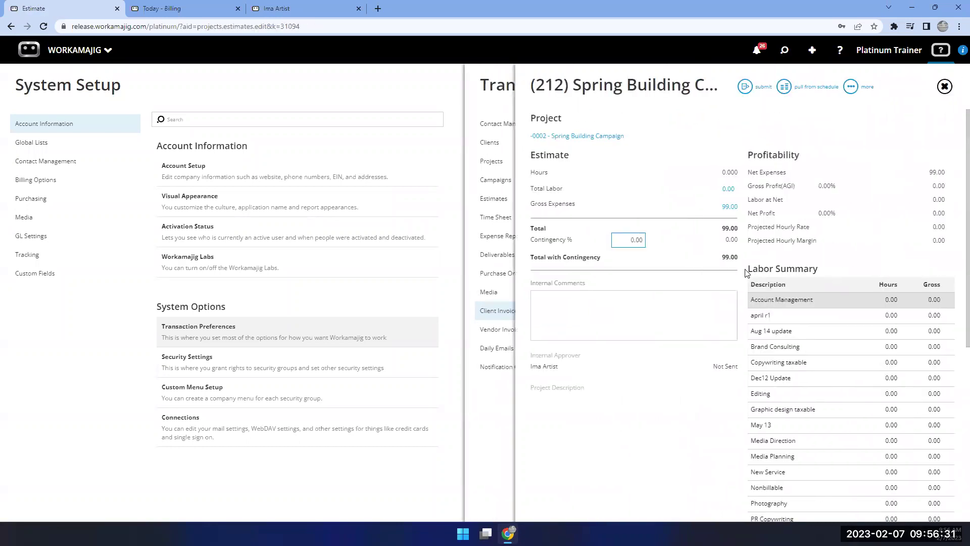
left_click(949, 83)
List all client invoices with the All Invoices view and open the second invoice in the list.
left_click(783, 52)
left_click(797, 117)
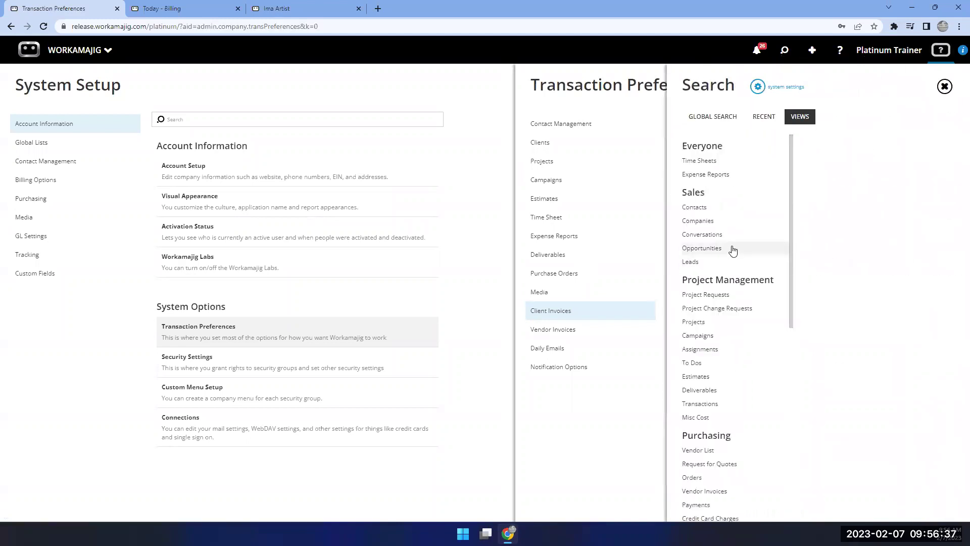
scroll(702, 329, "down", 5)
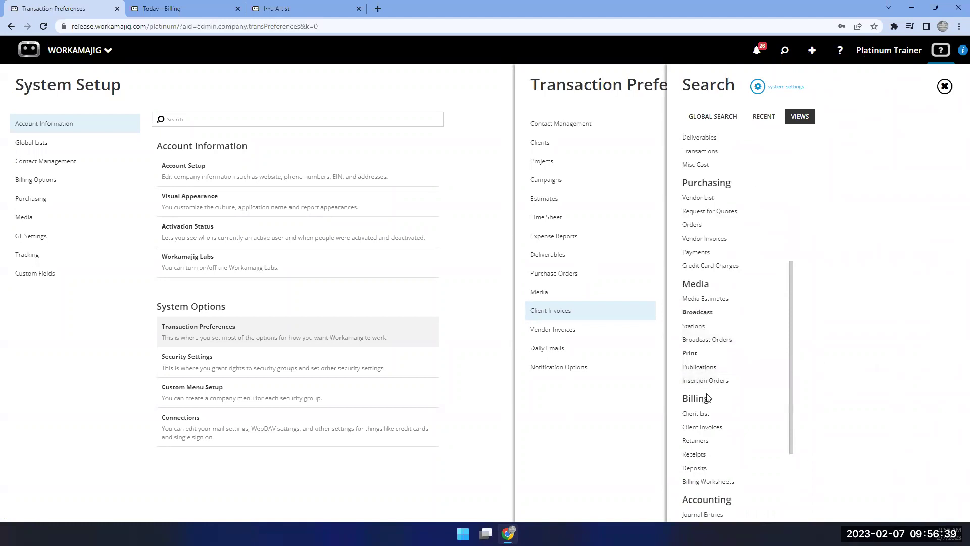
scroll(738, 387, "down", 1)
left_click(737, 377)
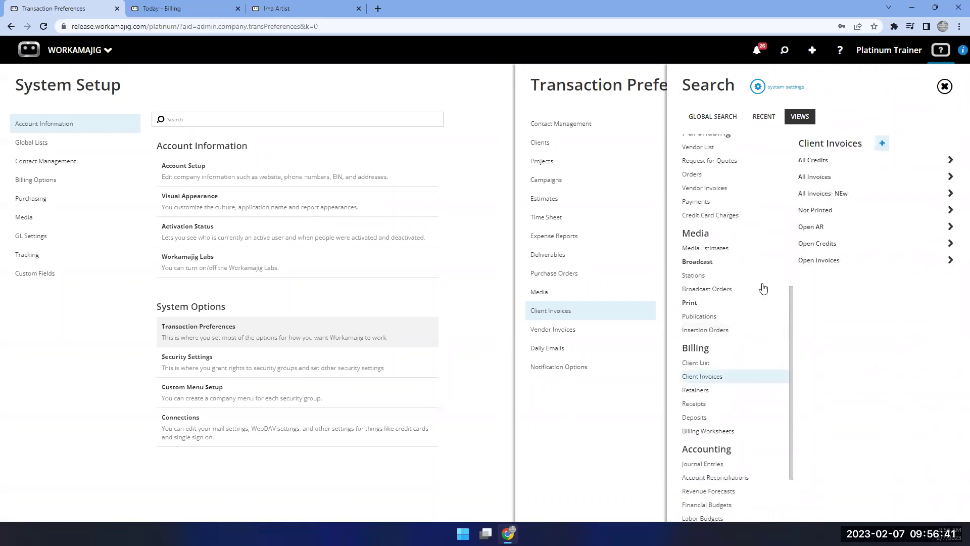
left_click(817, 177)
left_click(425, 121)
left_click(451, 120)
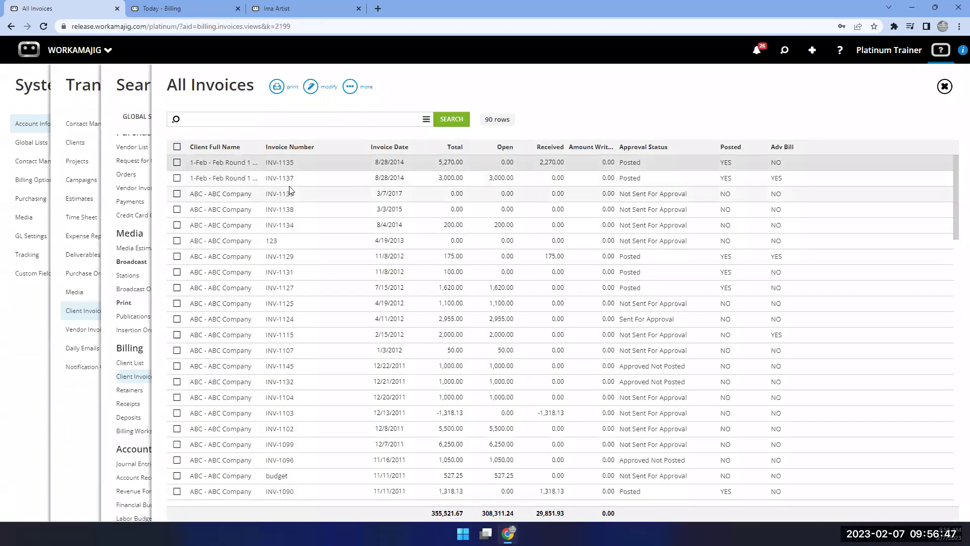
left_click(289, 182)
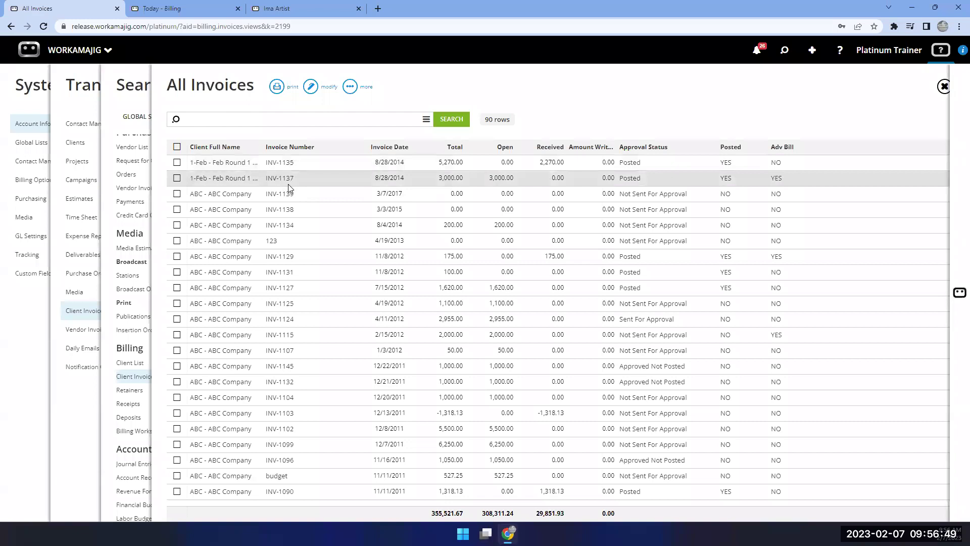
Unpost invoice INV-1137 and return to the All Invoices list.
left_click(349, 85)
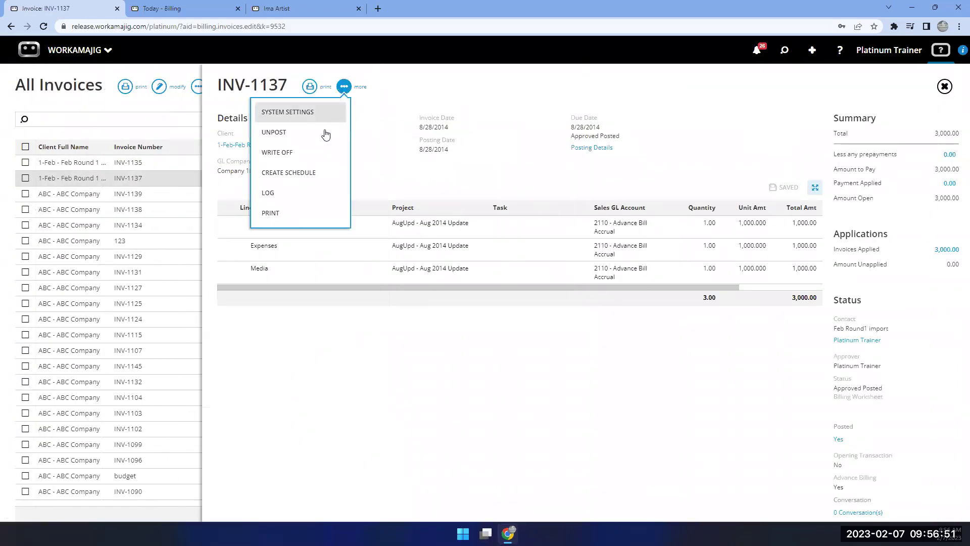
left_click(298, 140)
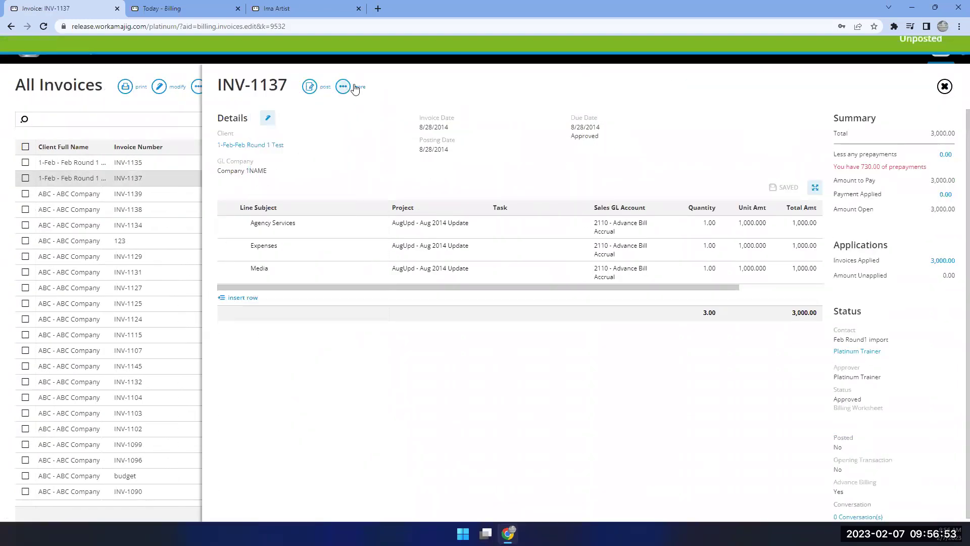
left_click(343, 87)
left_click(318, 142)
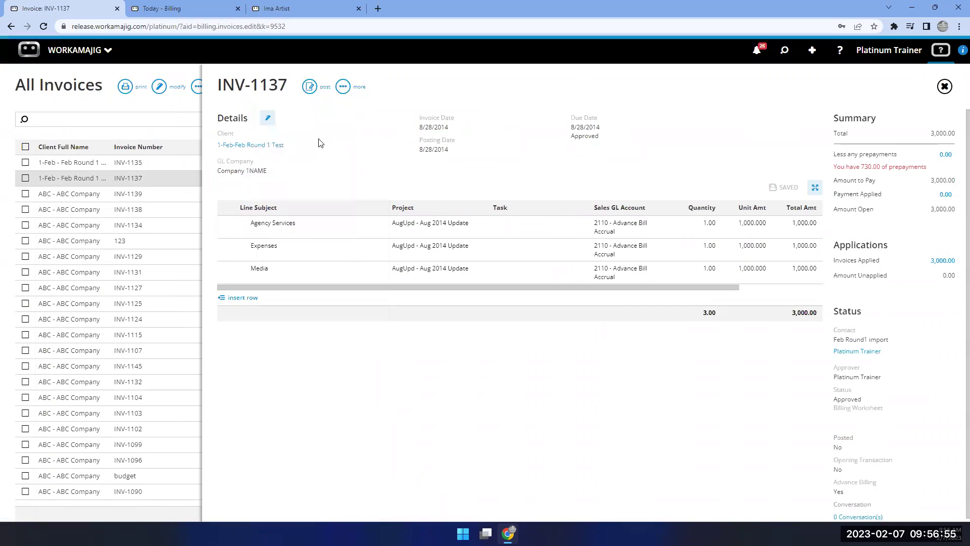
left_click(935, 49)
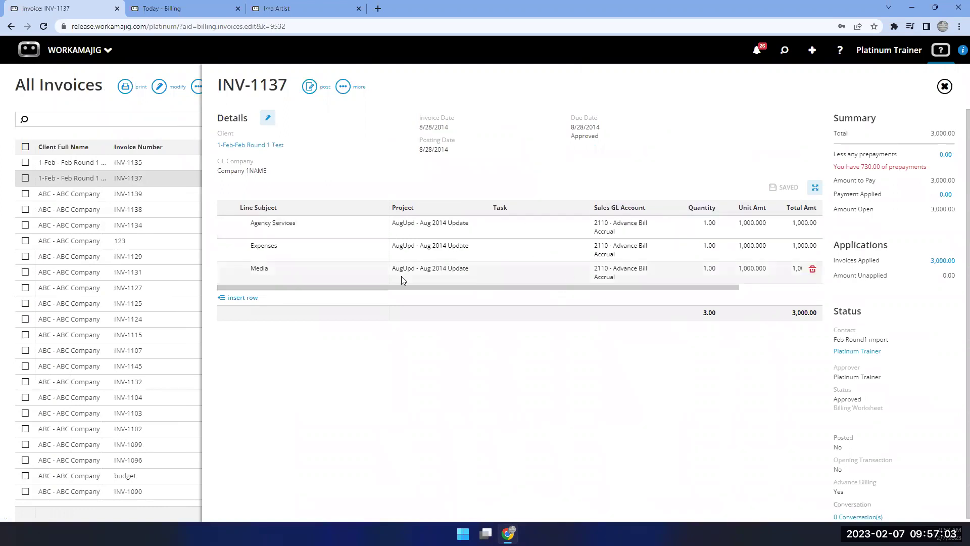
left_click(173, 117)
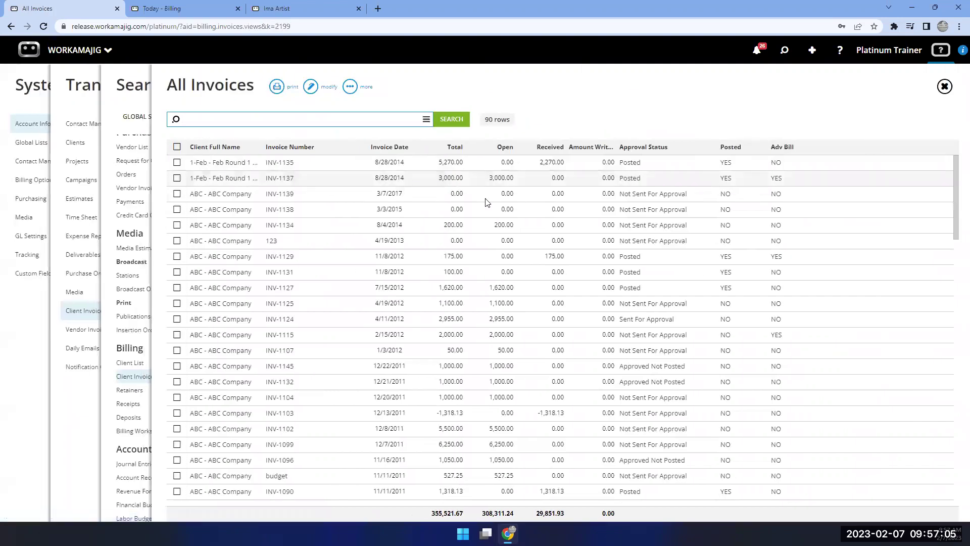
Open invoice INV-1134, set its approver to Brad Pitt, and return to the All Invoices list.
left_click(489, 225)
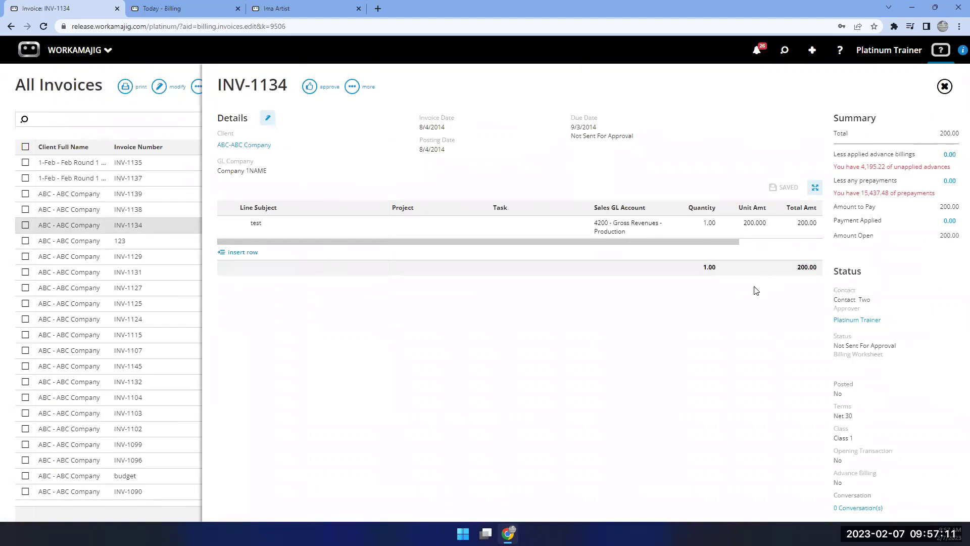
left_click(849, 320)
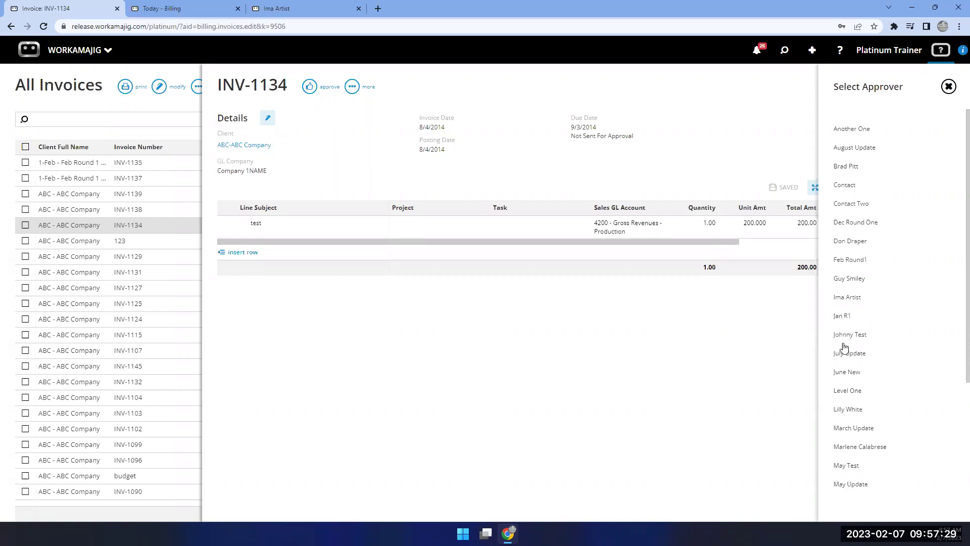
left_click(844, 168)
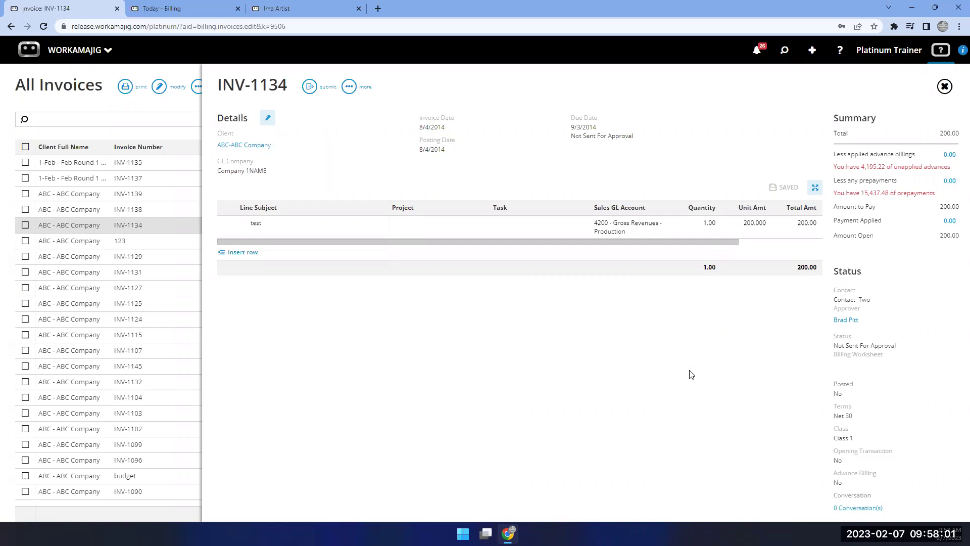
left_click(856, 326)
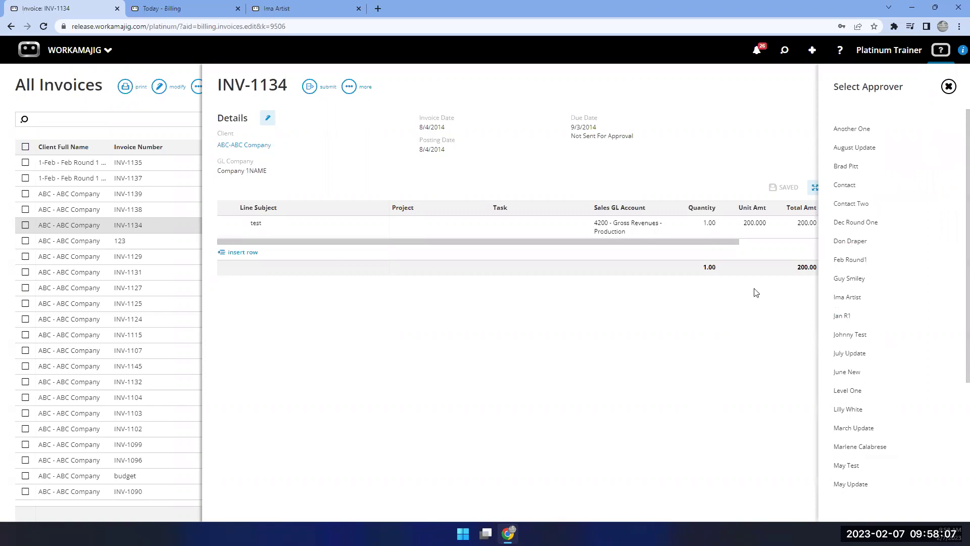
left_click(677, 332)
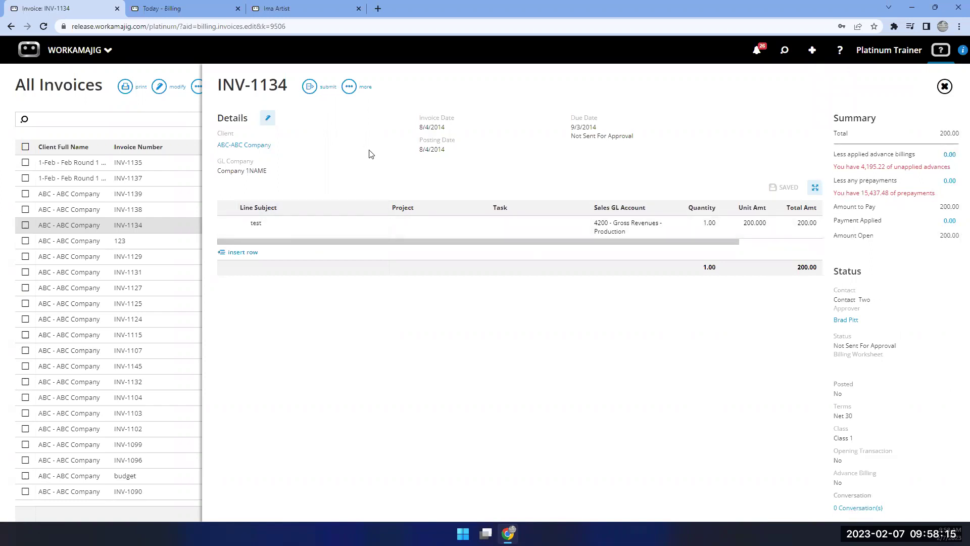
left_click(163, 114)
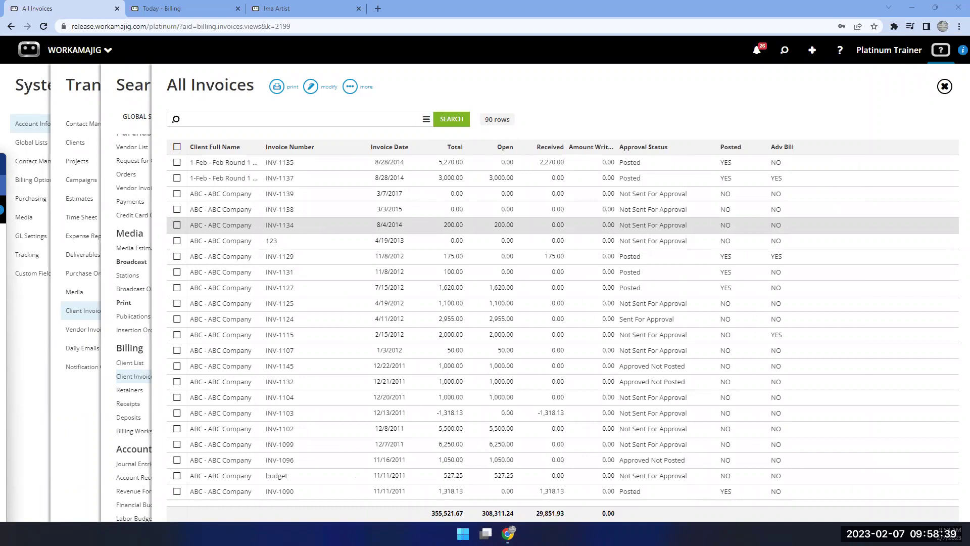
Switch to the Today - Billing page and open the form for generating billing worksheets.
key("super+shift+Right")
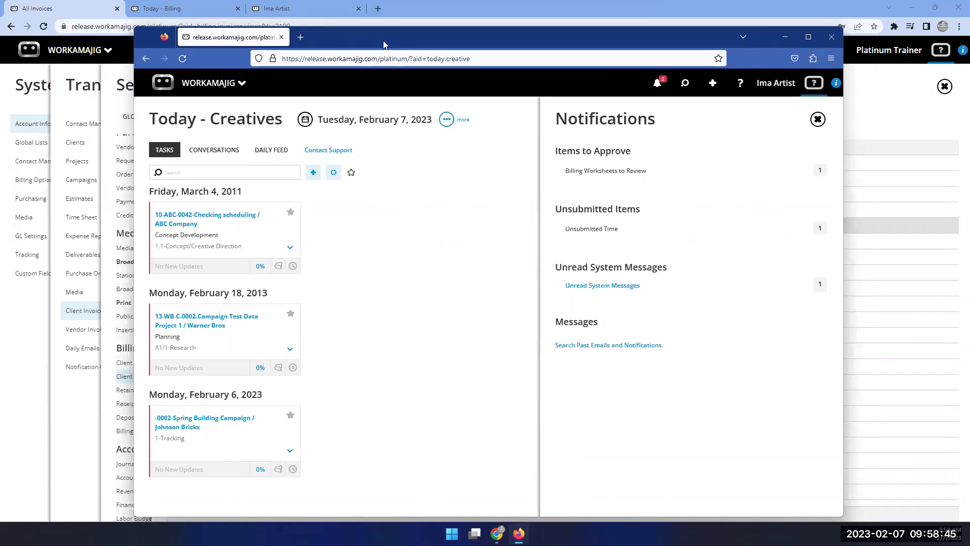
key("alt+F4")
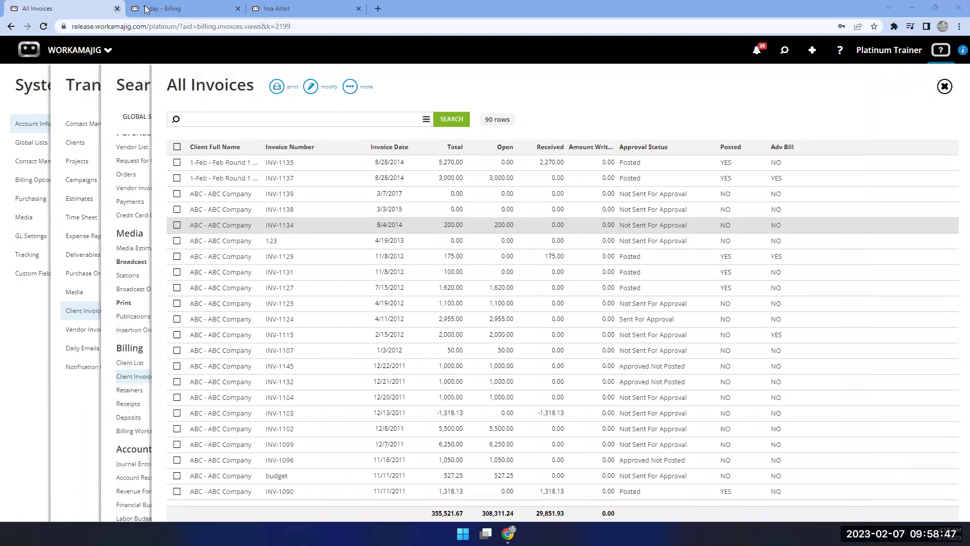
left_click(204, 10)
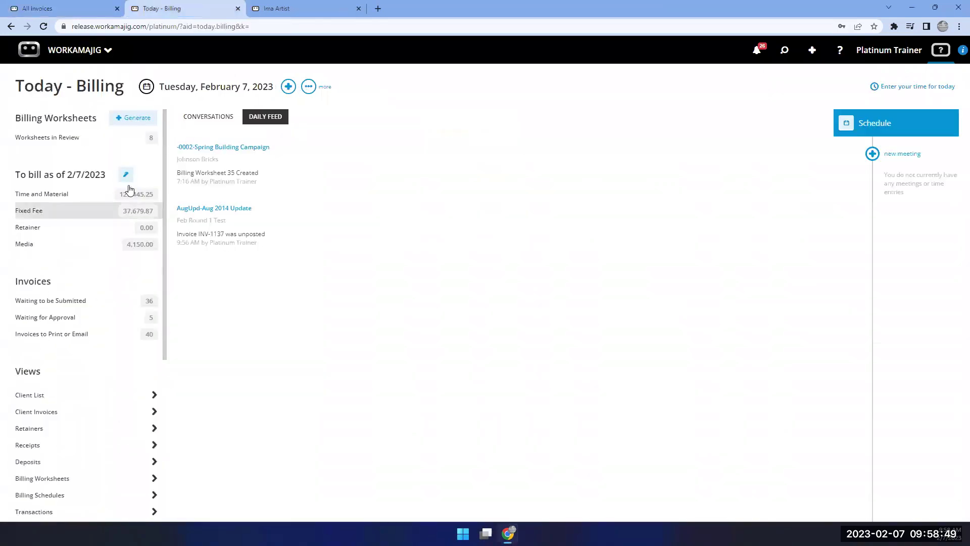
left_click(133, 120)
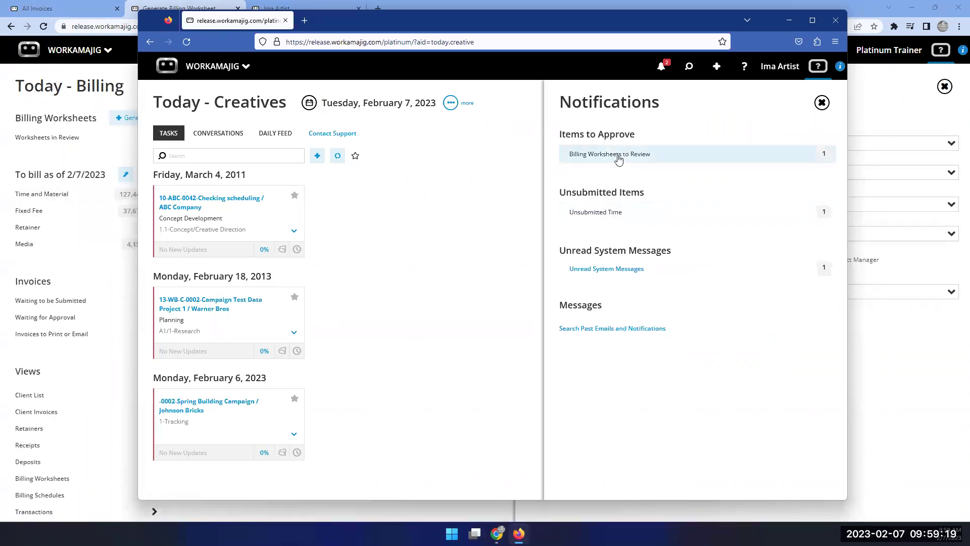
In Firefox, open the Spring Building Campaign billing worksheet awaiting review and set its Reviewer/Approver to Don Draper.
left_click(619, 159)
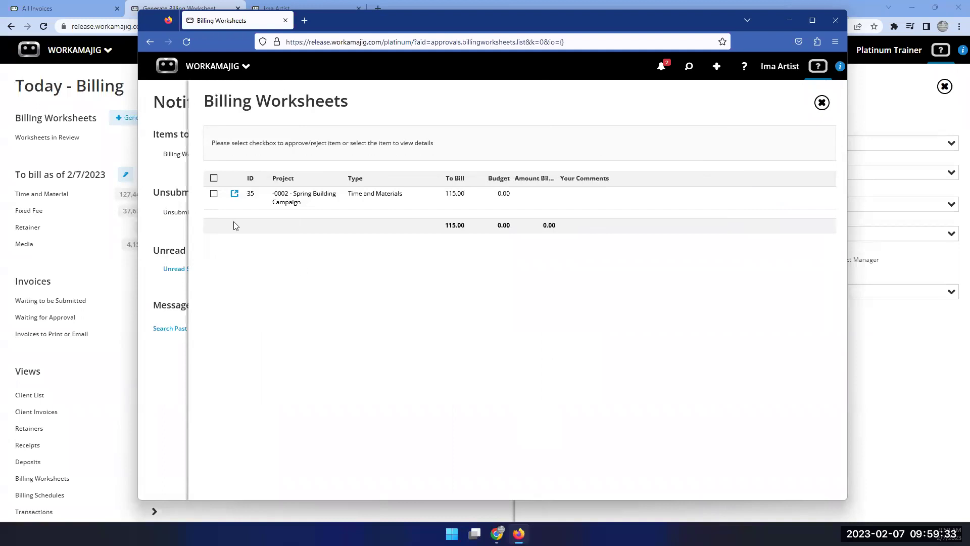
left_click(235, 195)
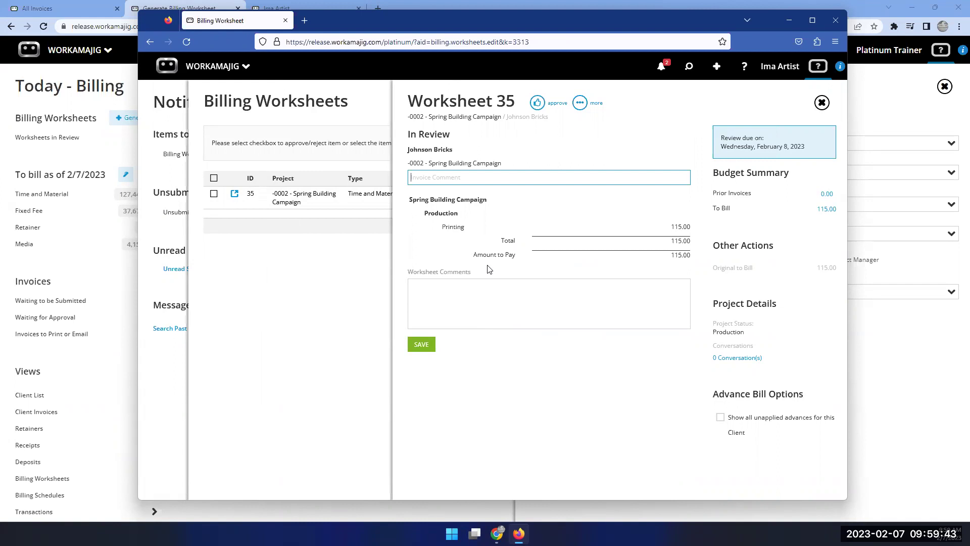
left_click(581, 104)
left_click(570, 134)
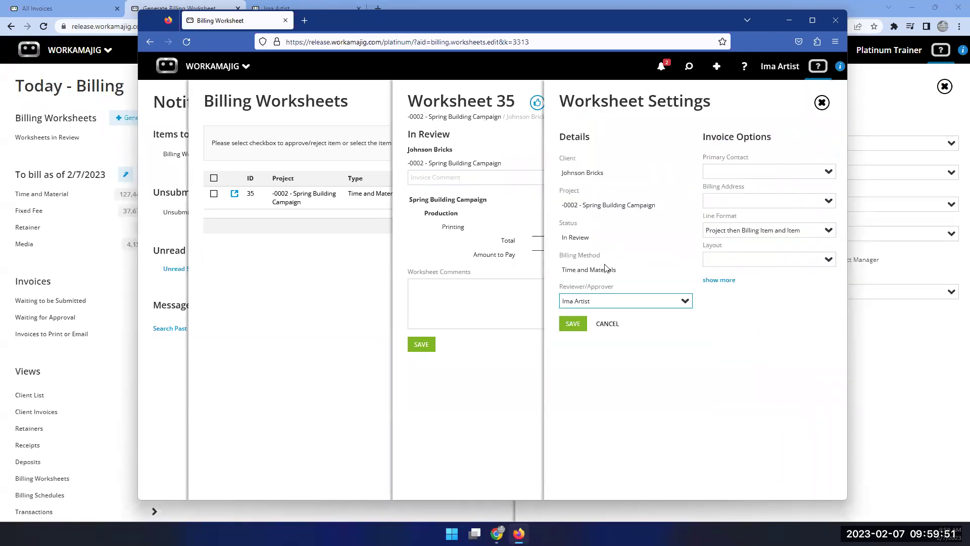
left_click(685, 302)
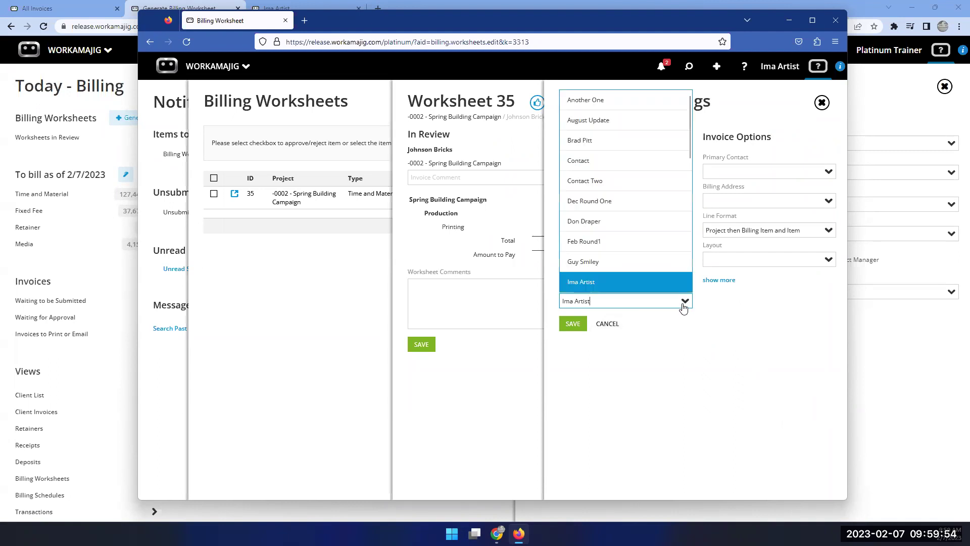
left_click(638, 227)
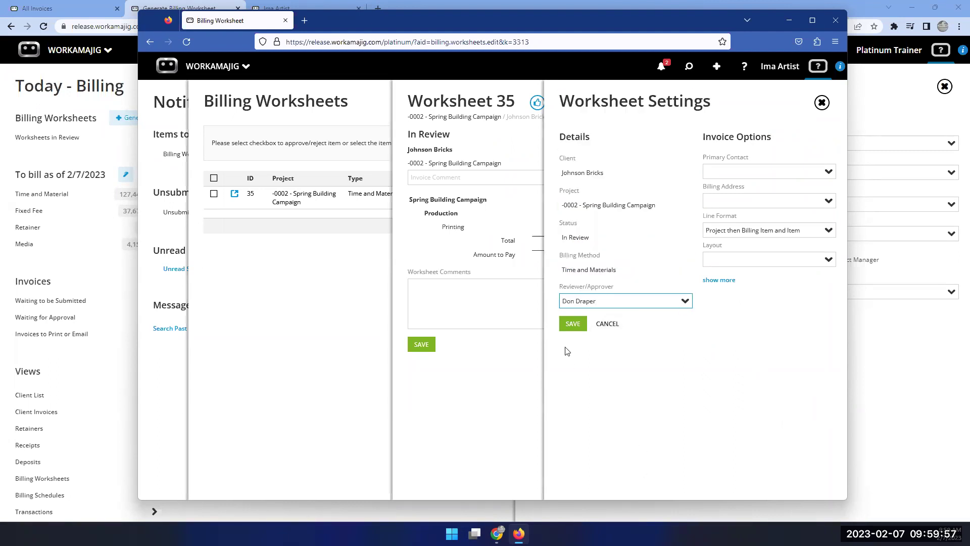
left_click(568, 325)
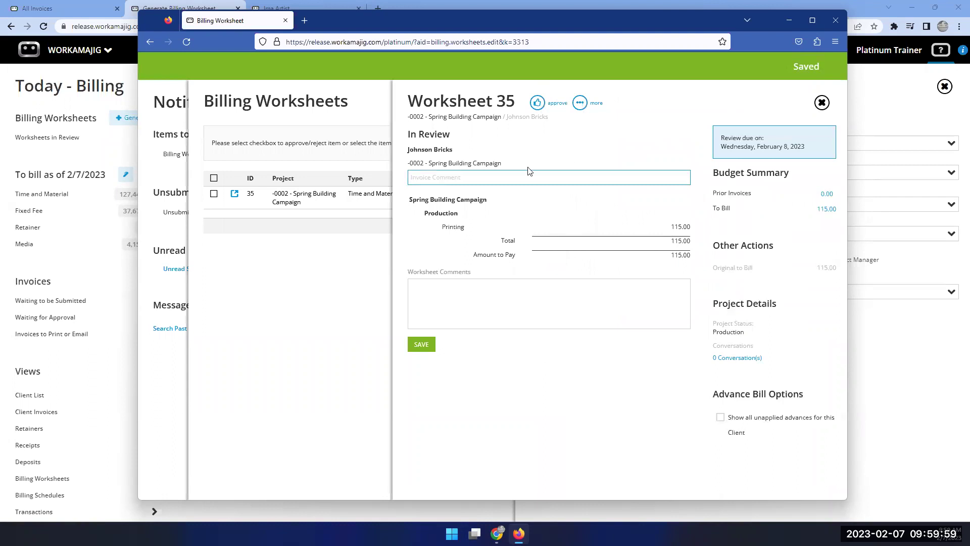
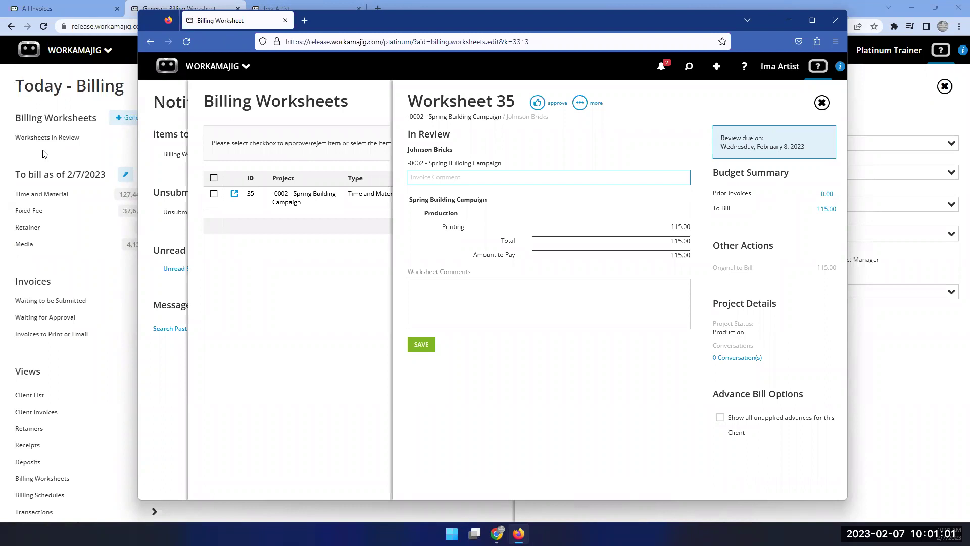
Approve the Spring Building Campaign billing worksheet and return to the Today - Billing page in Chrome.
left_click(537, 102)
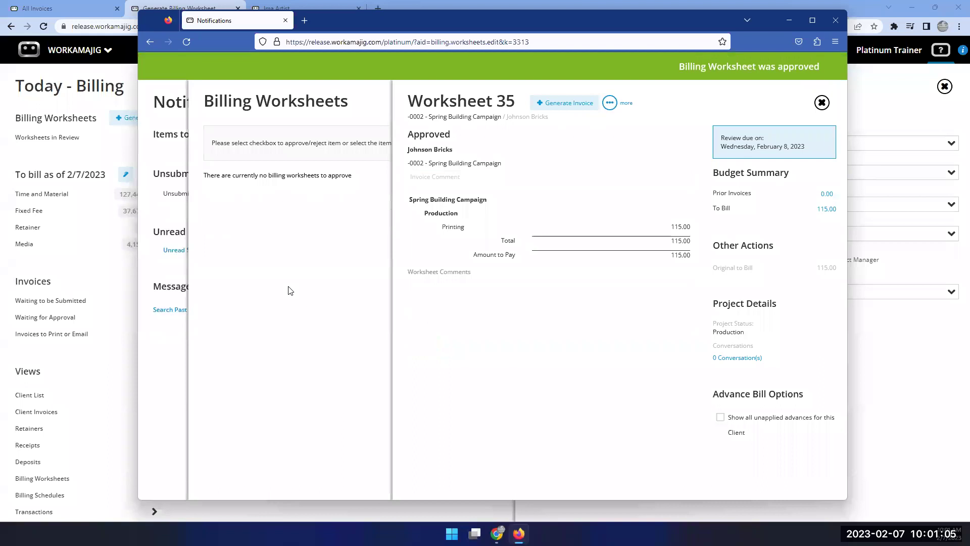
left_click(167, 373)
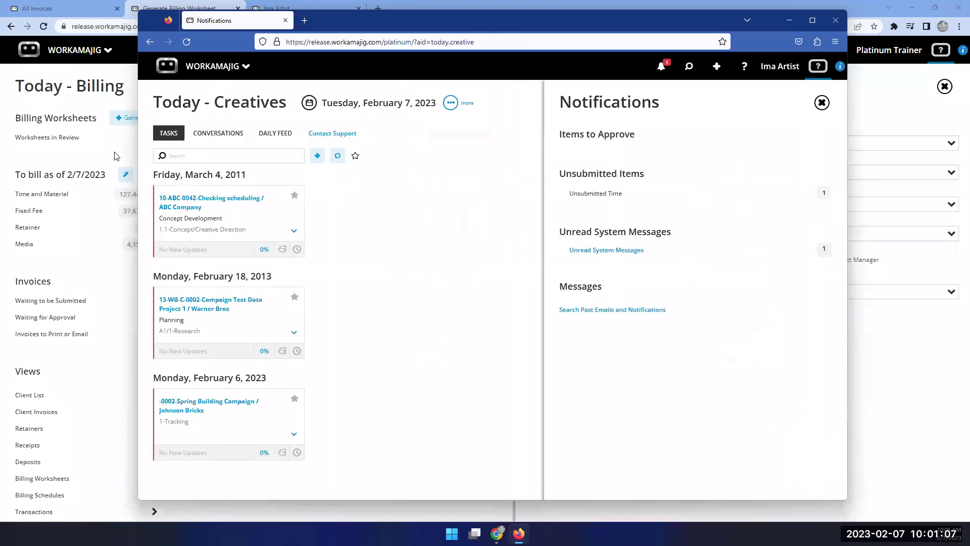
left_click(116, 156)
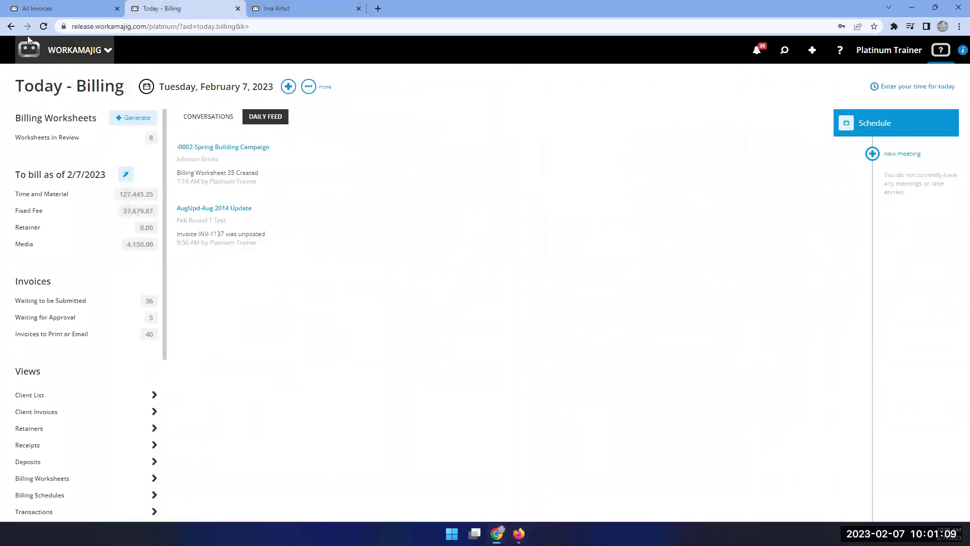
Refresh the Today - Billing page and review the Spring Building Campaign worksheet under Ready to Create Invoices.
left_click(44, 26)
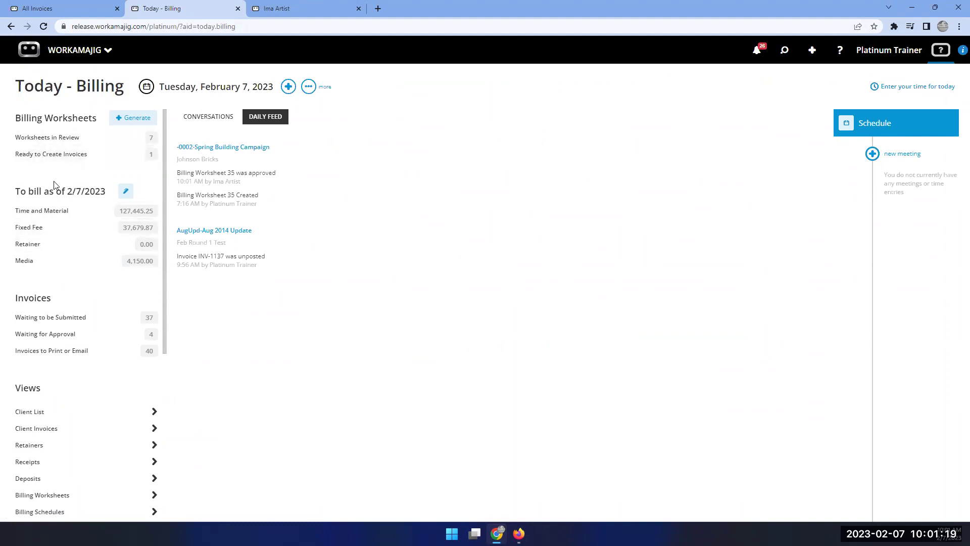
left_click(57, 154)
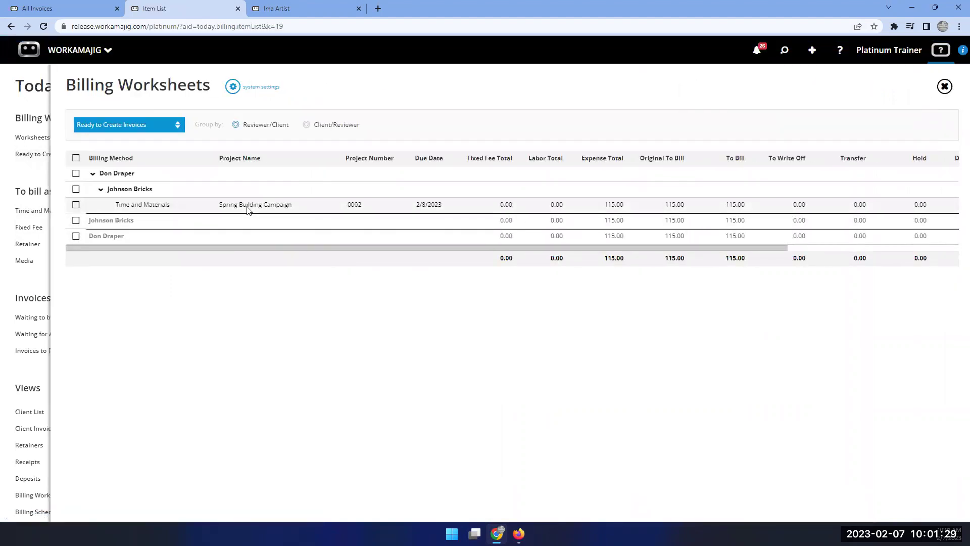
left_click(248, 210)
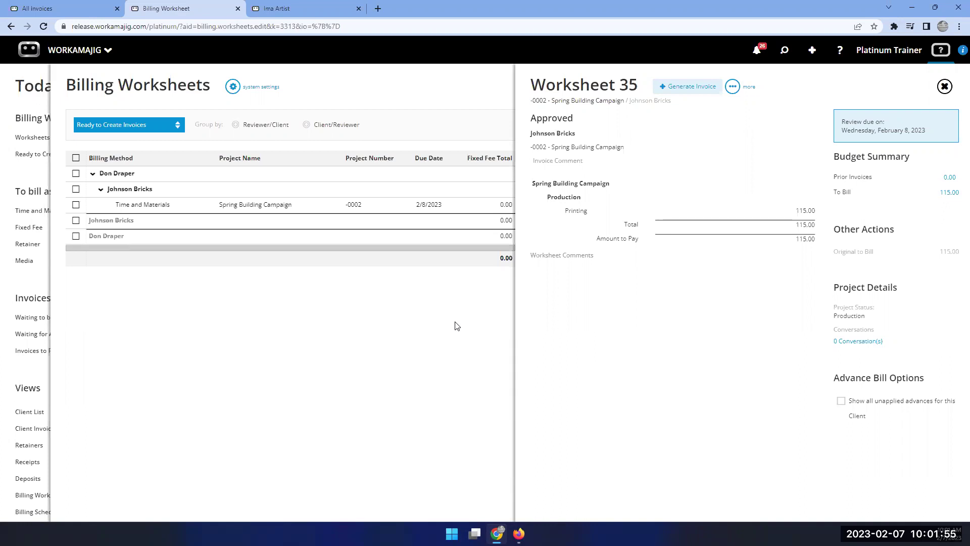
left_click(38, 178)
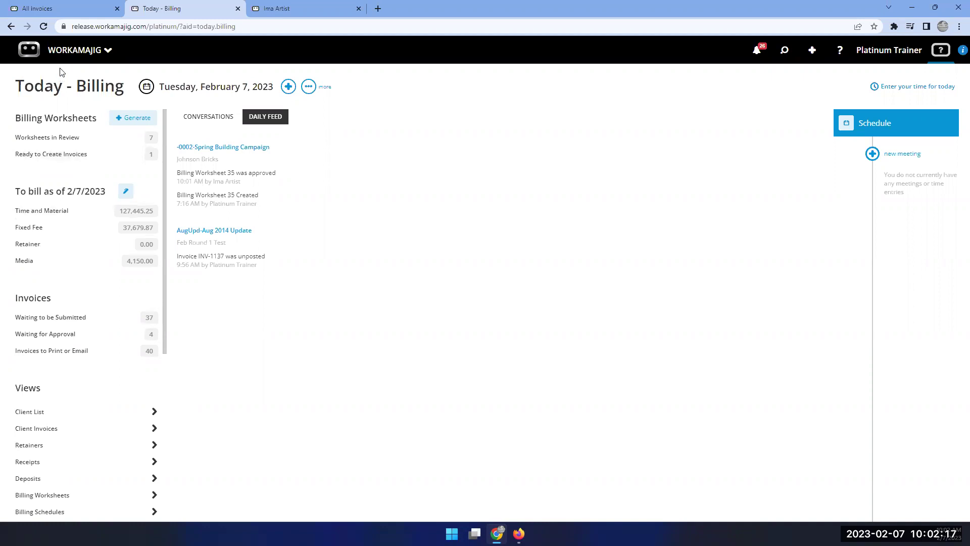
List the client invoices waiting to be submitted and select INV-1144 and INV-1010.
left_click(55, 319)
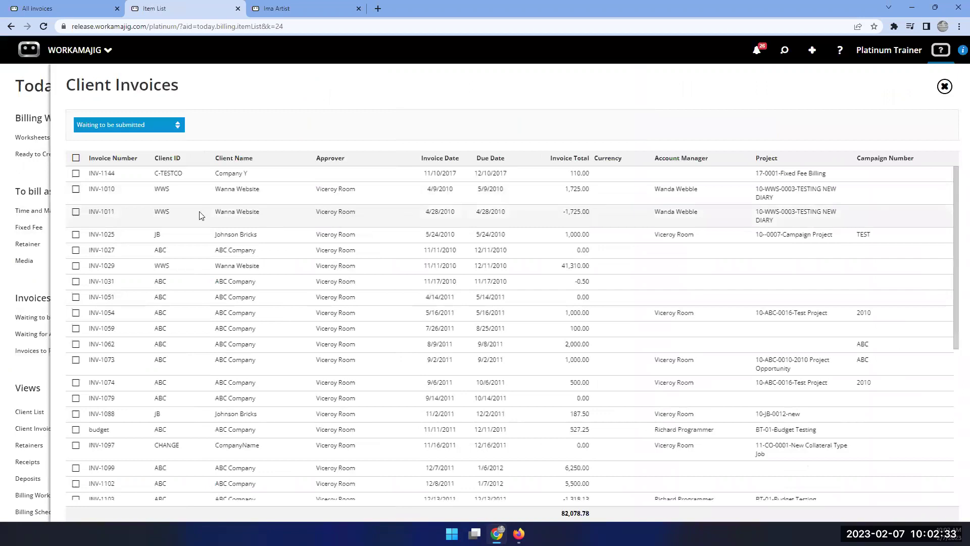
left_click(76, 173)
left_click(76, 189)
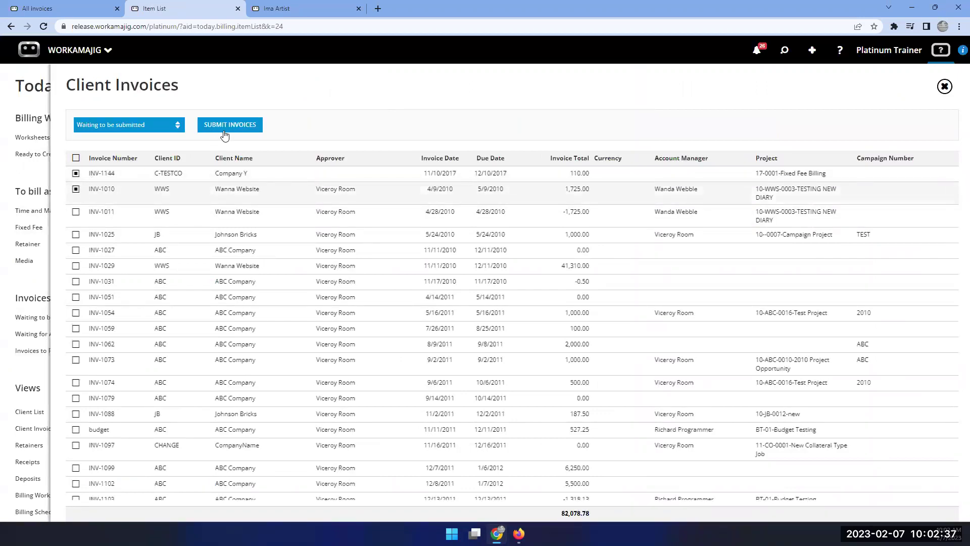
Open invoice INV-1144 and examine its editable details, including the Approver field, without saving changes.
left_click(238, 176)
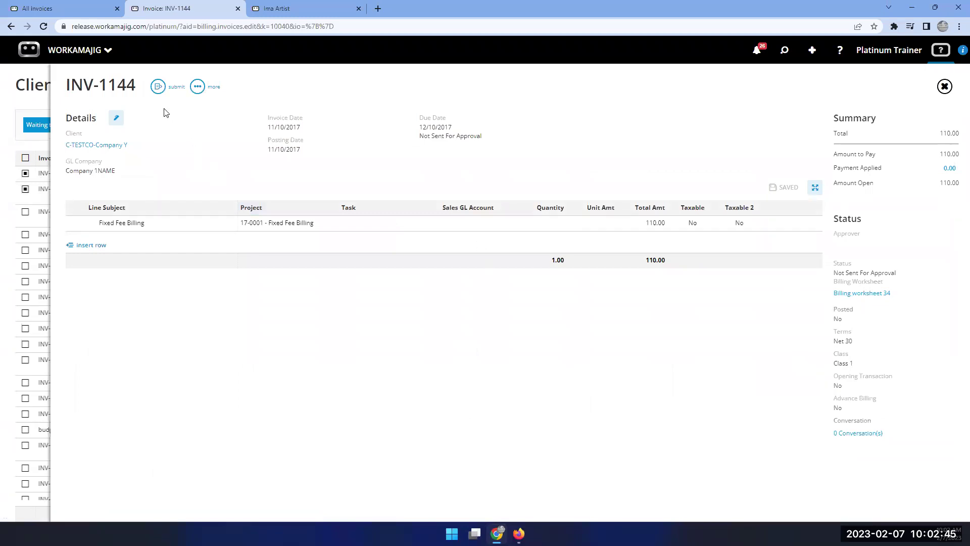
left_click(116, 118)
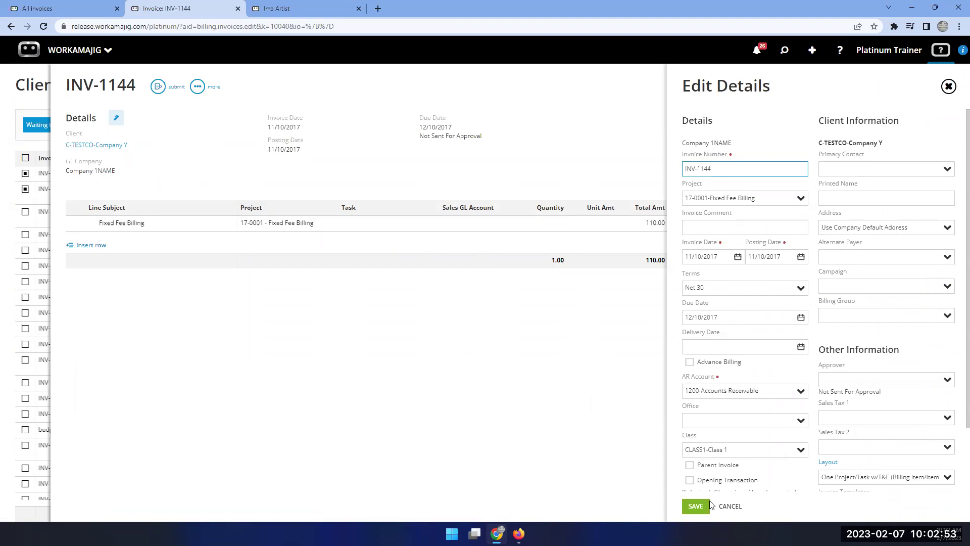
scroll(774, 481, "down", 2)
scroll(773, 481, "up", 2)
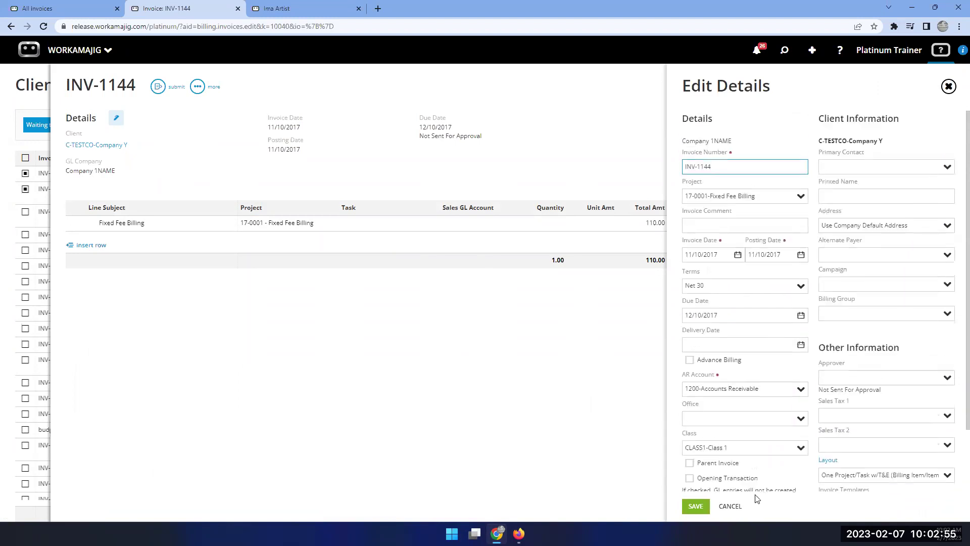
left_click(730, 507)
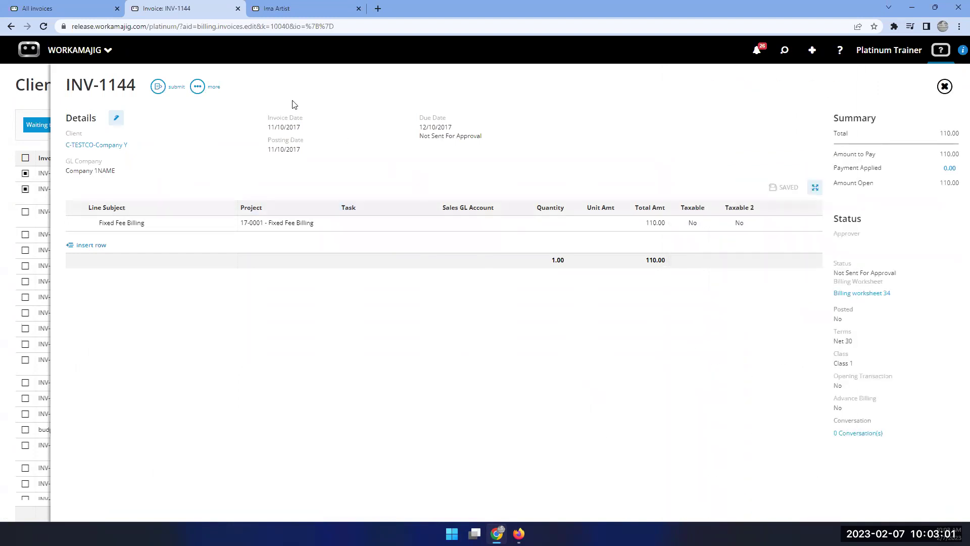
Submit client invoice INV-1144 for approval.
left_click(164, 85)
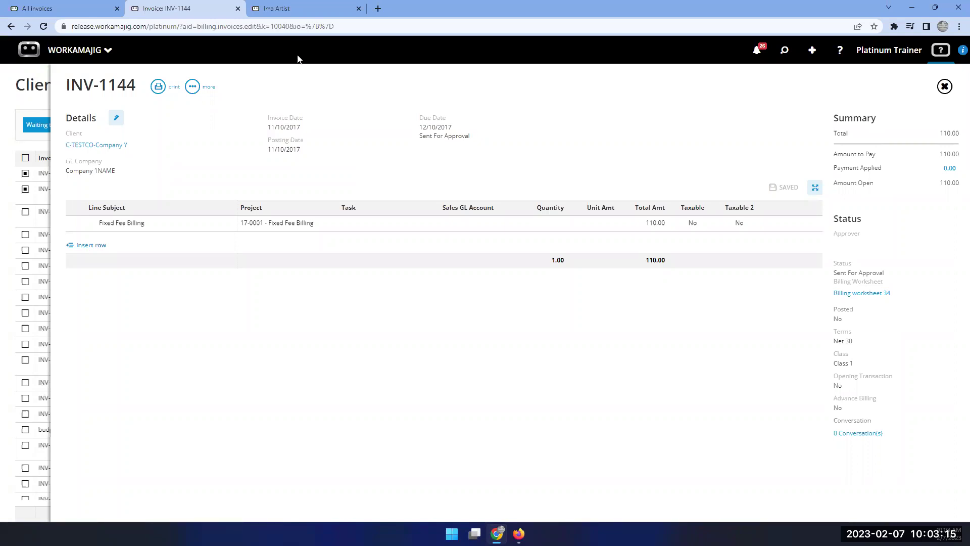
left_click(112, 52)
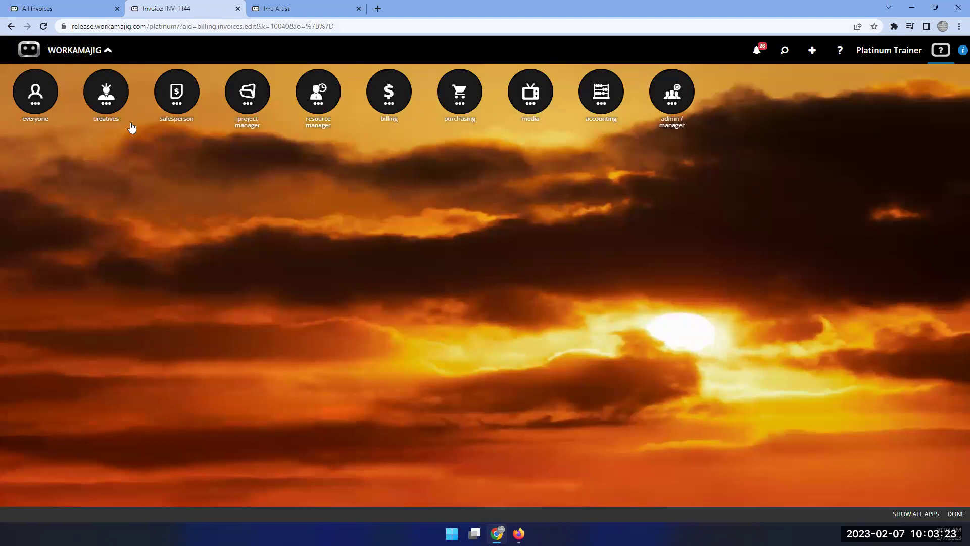
Return to Transaction Preferences in System Setup and review the default approver options for vendor invoices.
left_click(73, 10)
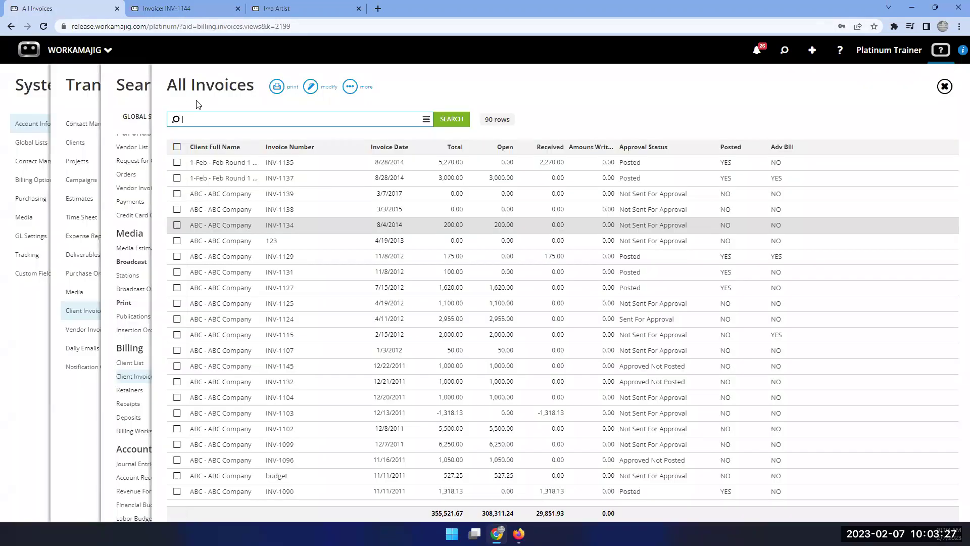
left_click(31, 114)
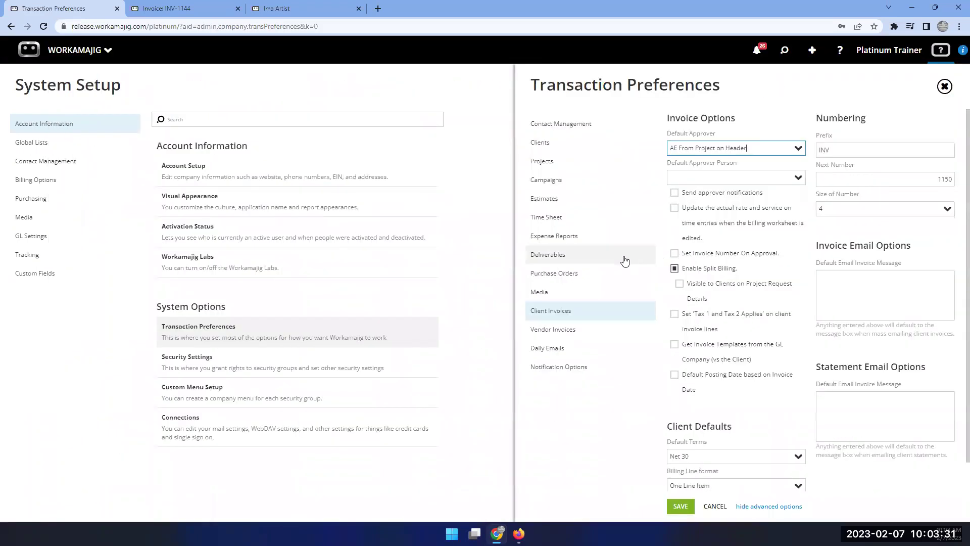
left_click(569, 334)
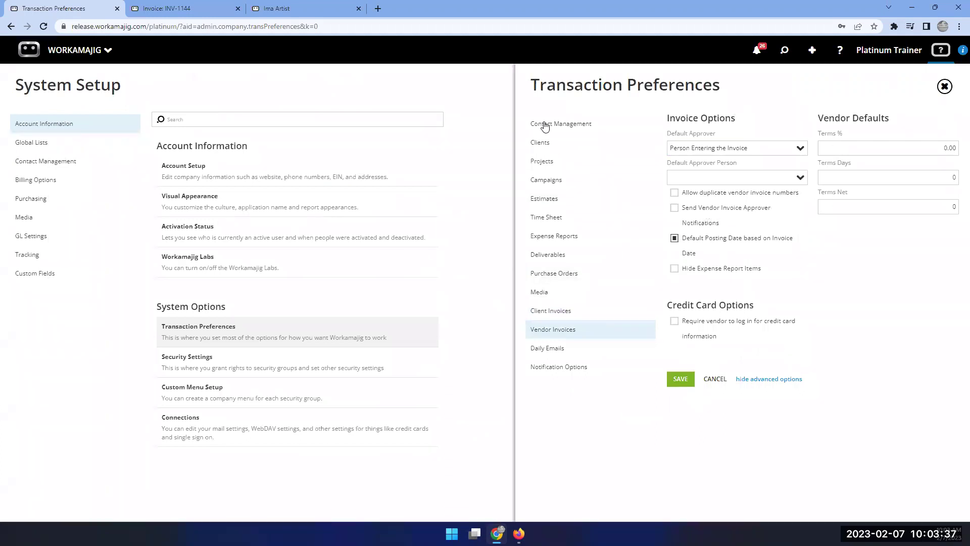
Leave invoice INV-1144 and open the Today - Accounting page from the accounting apps.
left_click(171, 8)
left_click(80, 50)
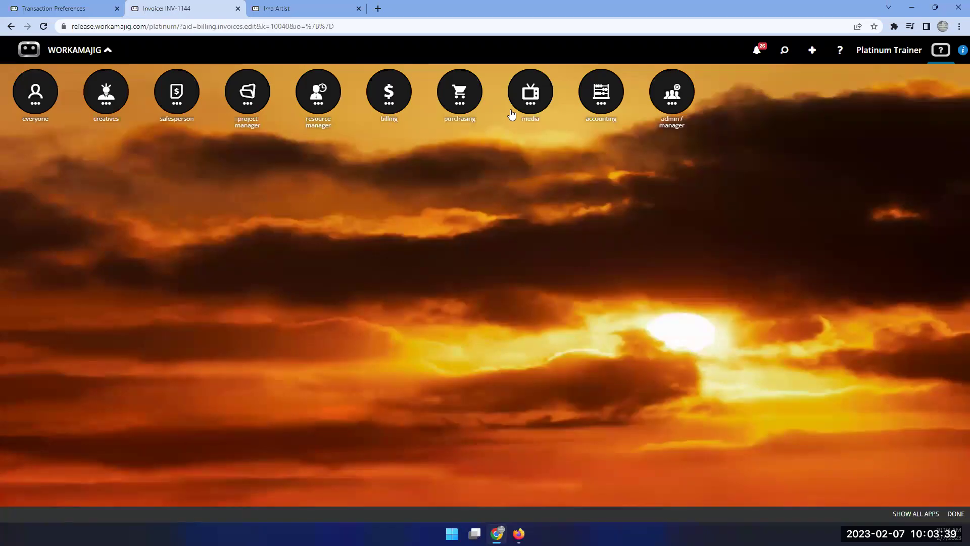
left_click(449, 95)
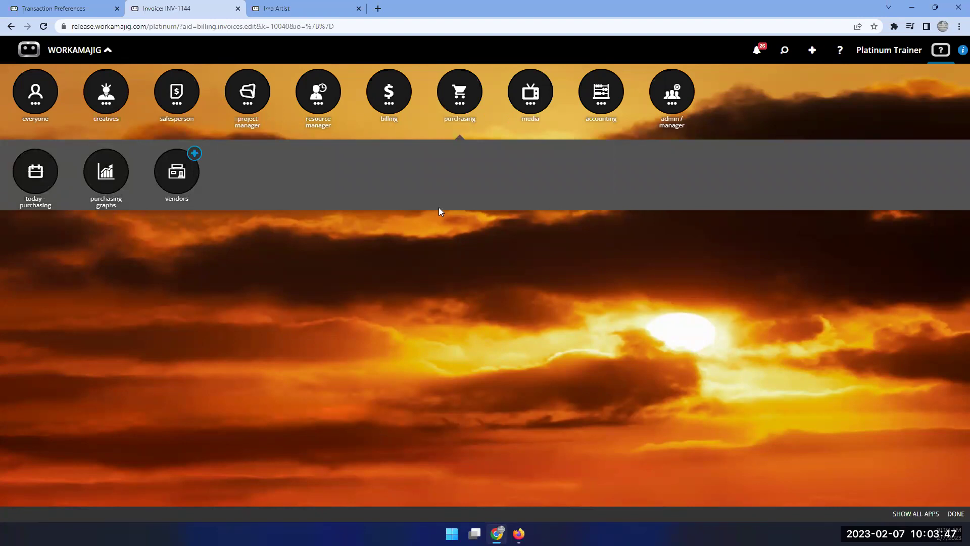
left_click(610, 100)
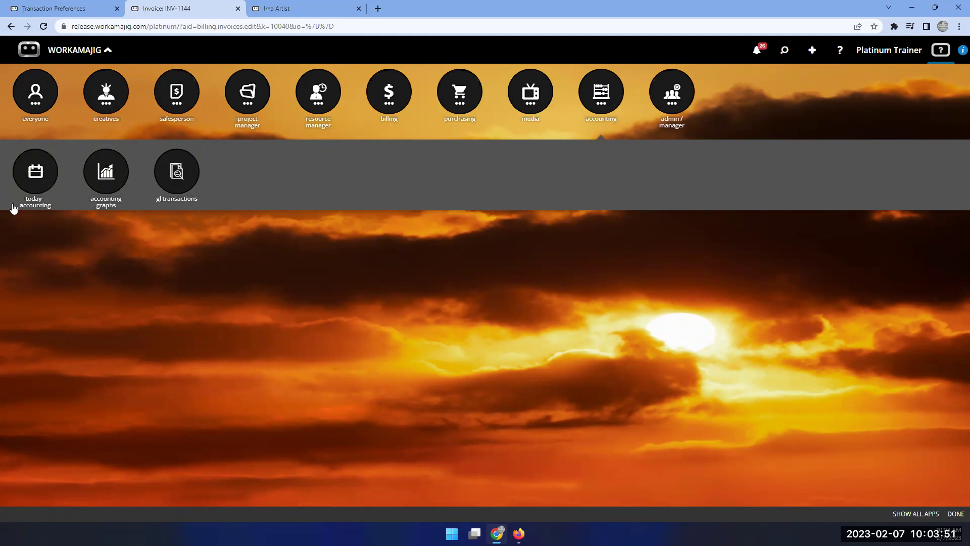
left_click(30, 182)
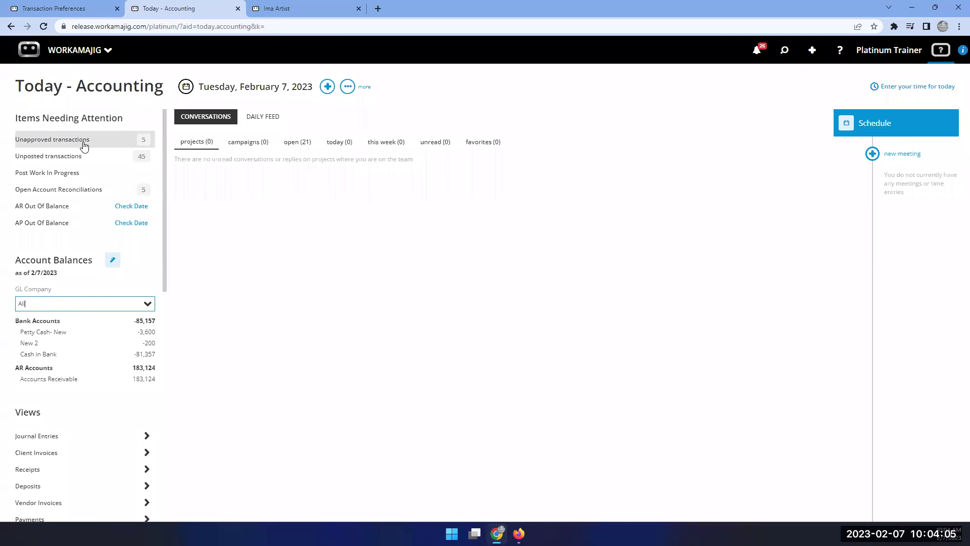
Review the unapproved transactions, inspect invoice INV-1134 for its approver and status, and return to Today - Accounting.
left_click(62, 145)
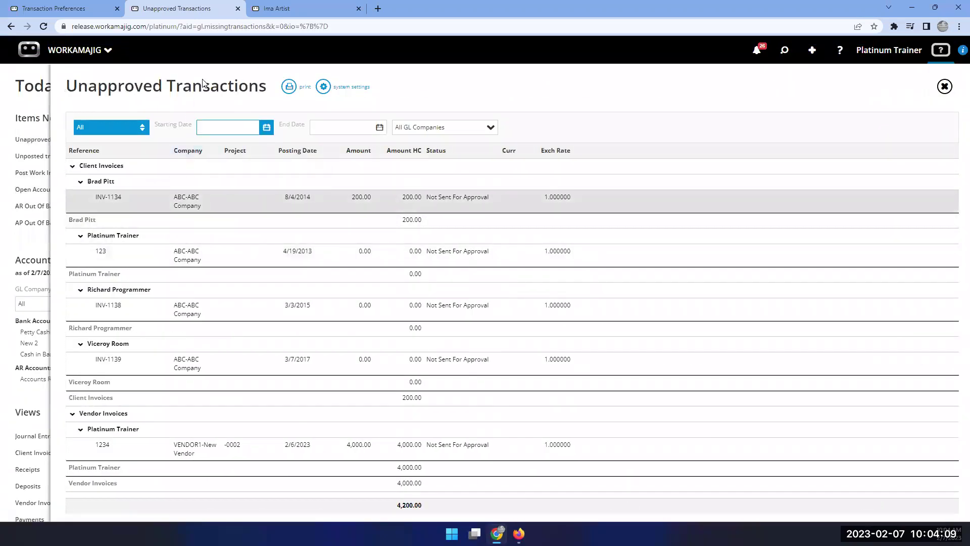
left_click(188, 202)
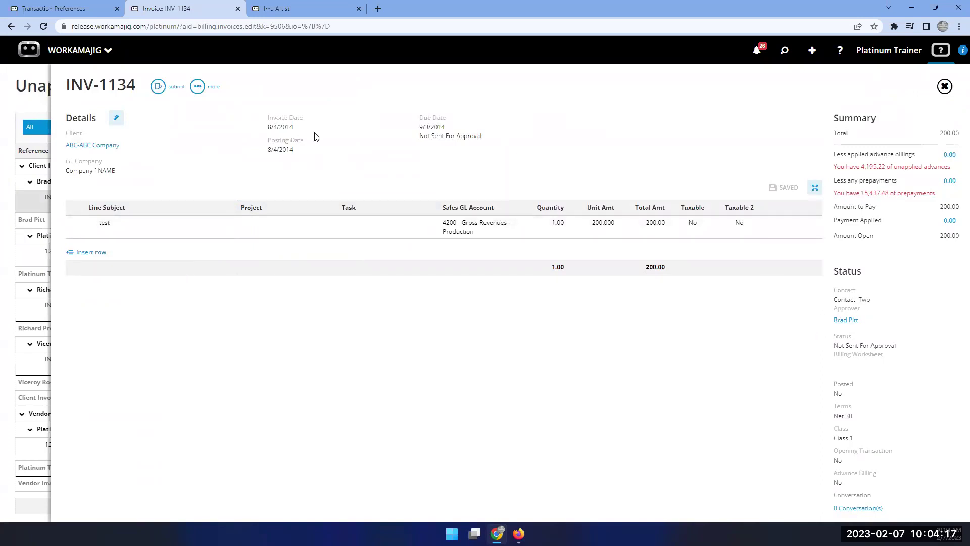
left_click(35, 242)
left_click(22, 249)
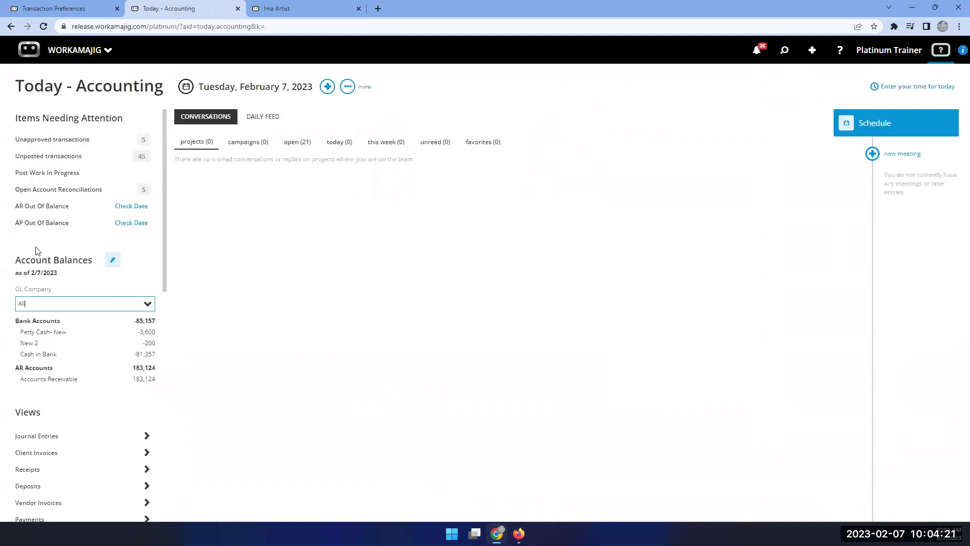
Review the unposted transactions, then return to Today - Accounting and examine its available transaction views.
left_click(58, 157)
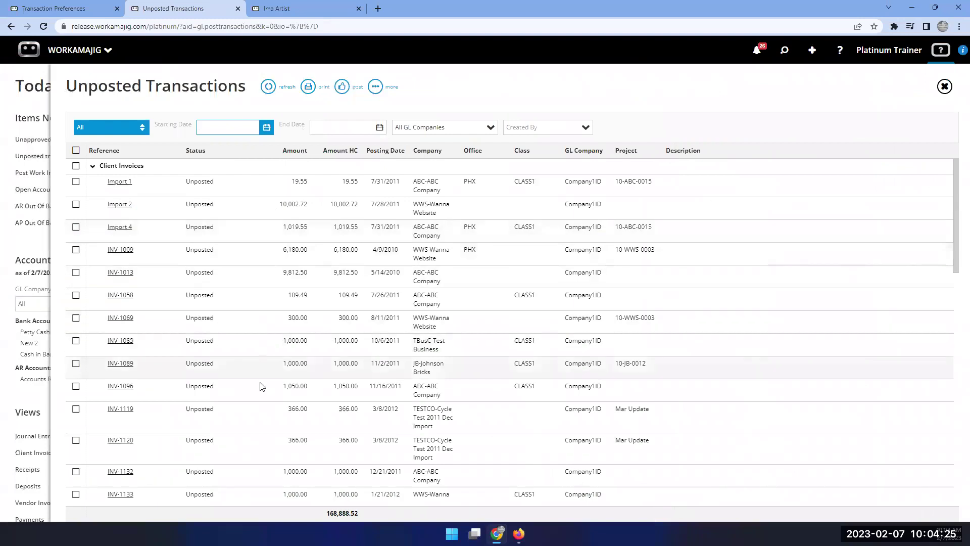
left_click(227, 127)
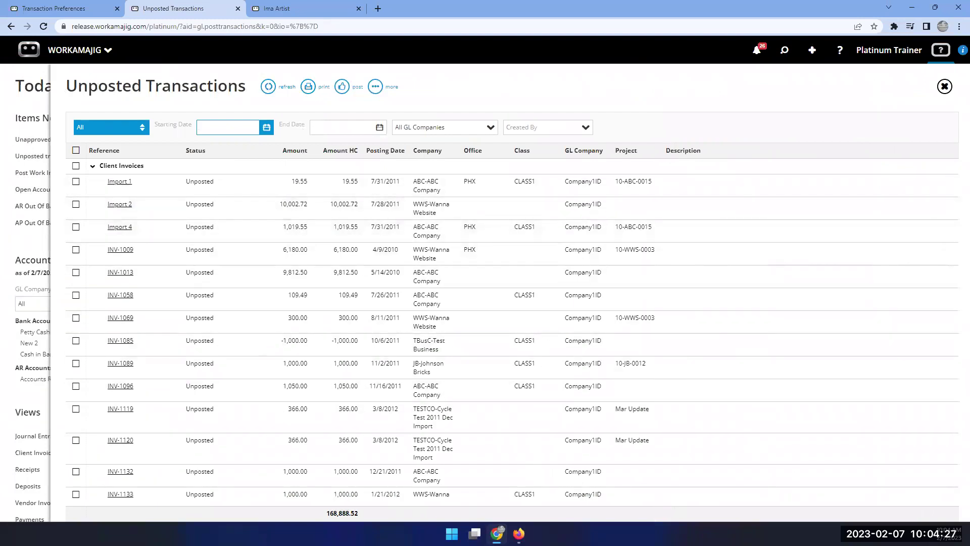
left_click(11, 248)
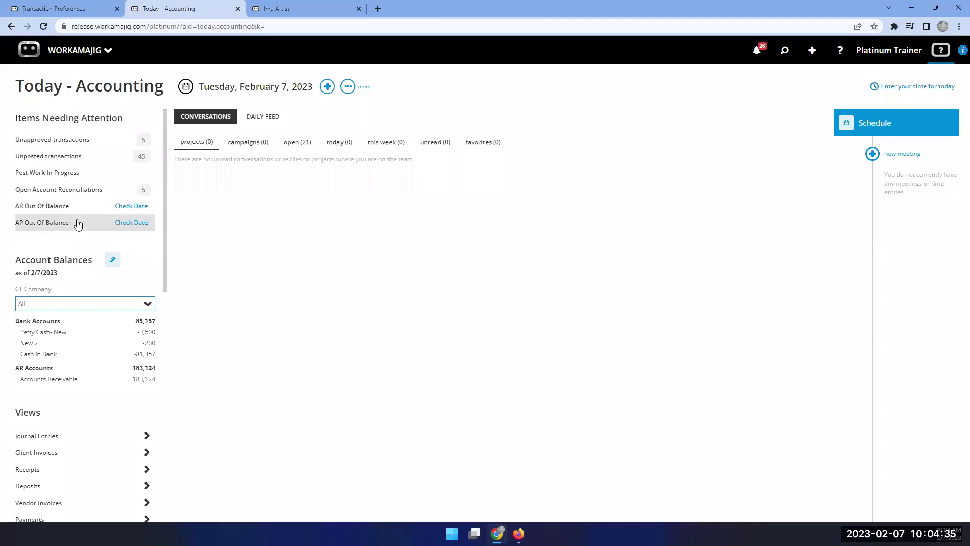
scroll(80, 222, "down", 2)
scroll(80, 221, "up", 3)
scroll(87, 259, "down", 3)
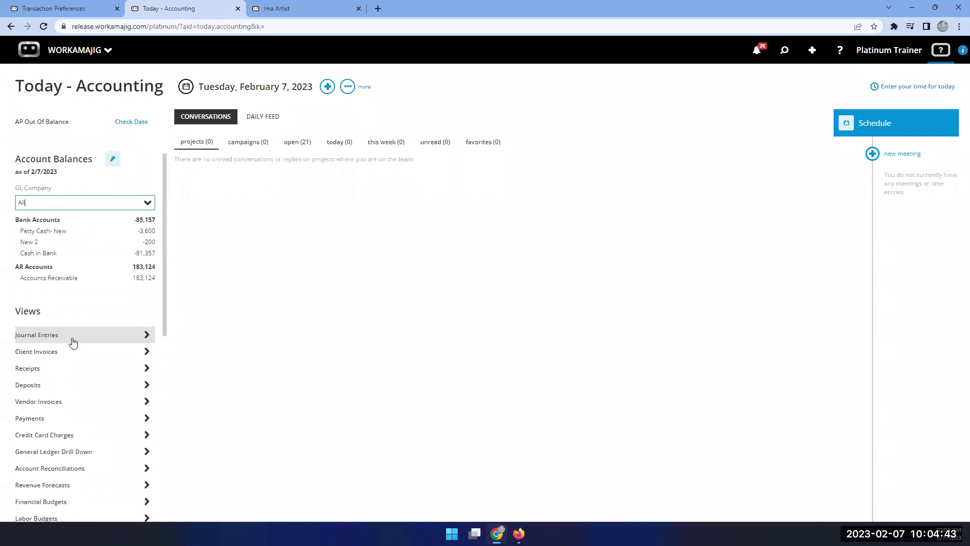
Start a new journal entry to examine its fields and close the form without saving.
left_click(328, 87)
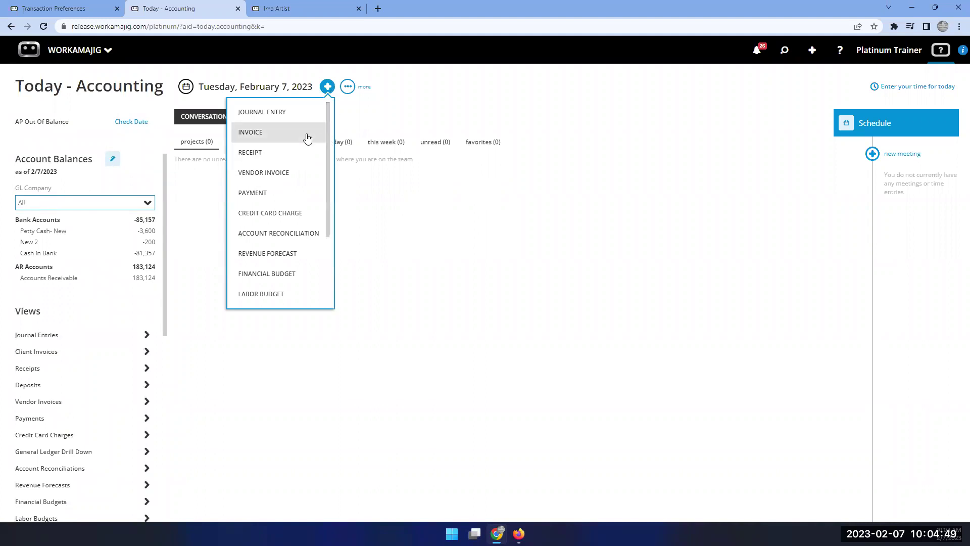
left_click(301, 114)
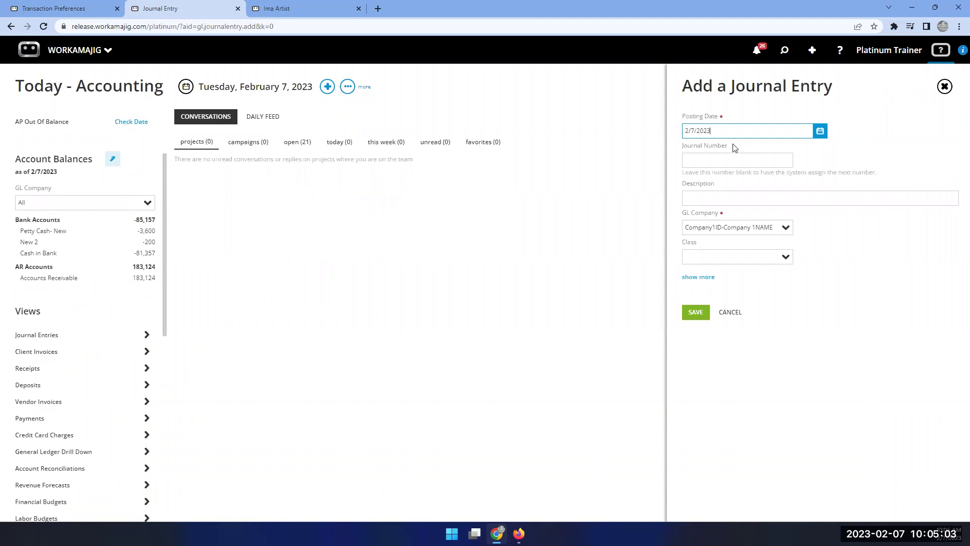
left_click(729, 314)
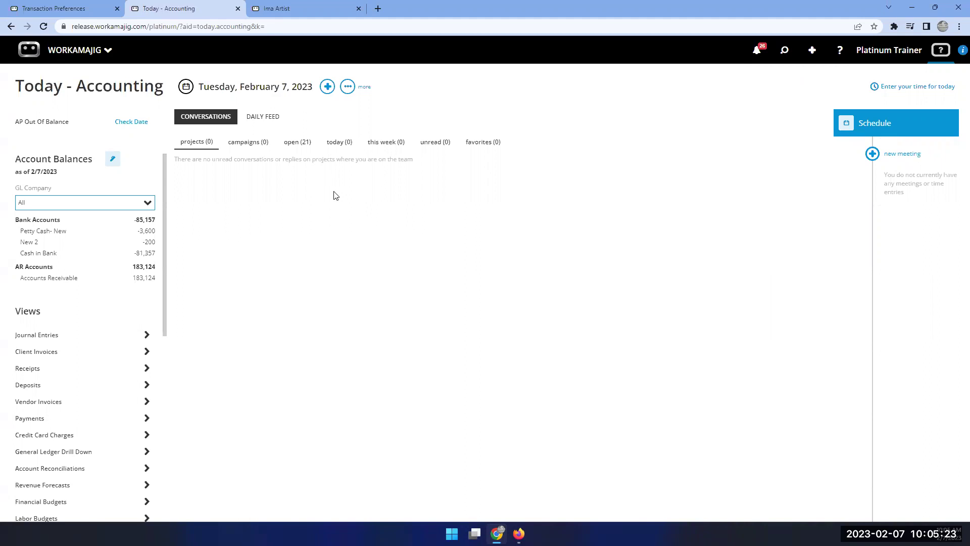
Return to the open employee record and review its accounting settings, including the approvers and purchasing order limits.
left_click(292, 9)
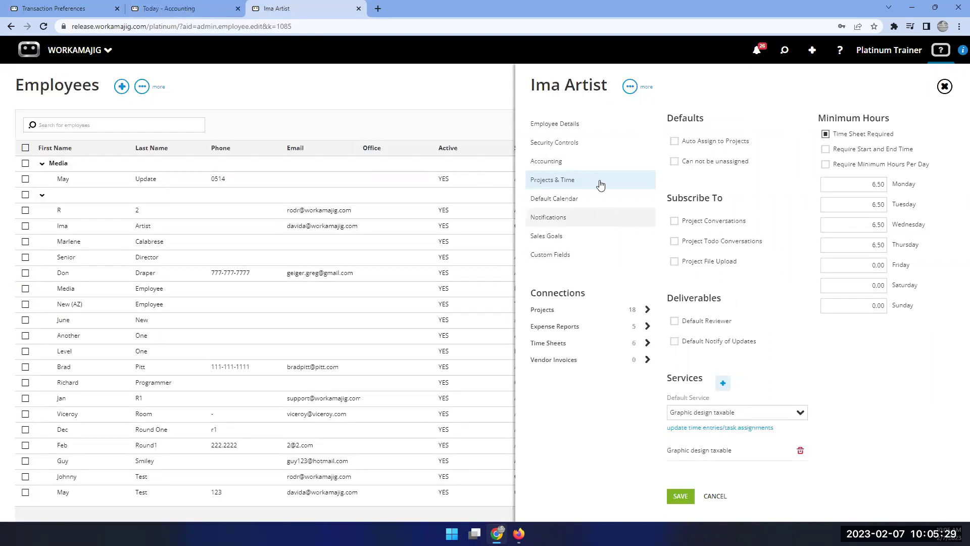
left_click(580, 163)
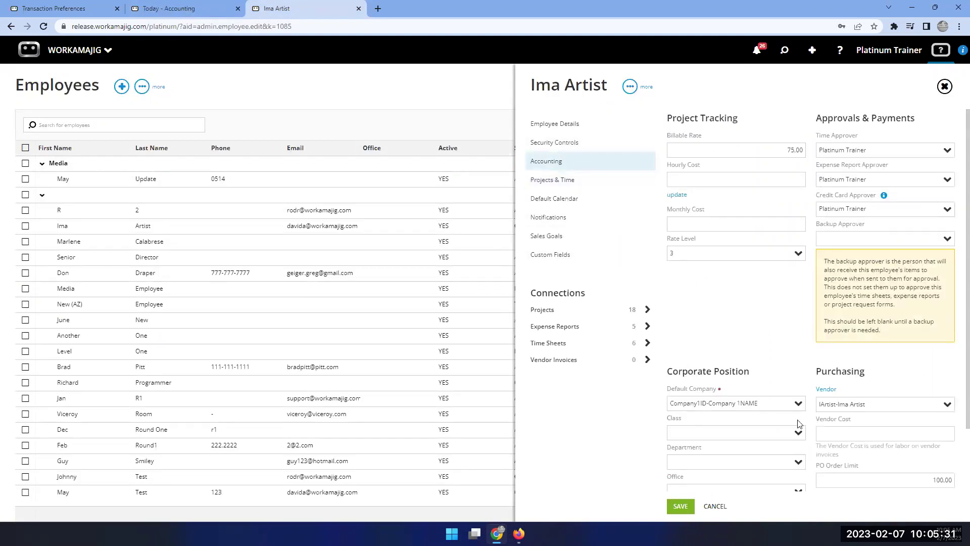
scroll(819, 414, "down", 2)
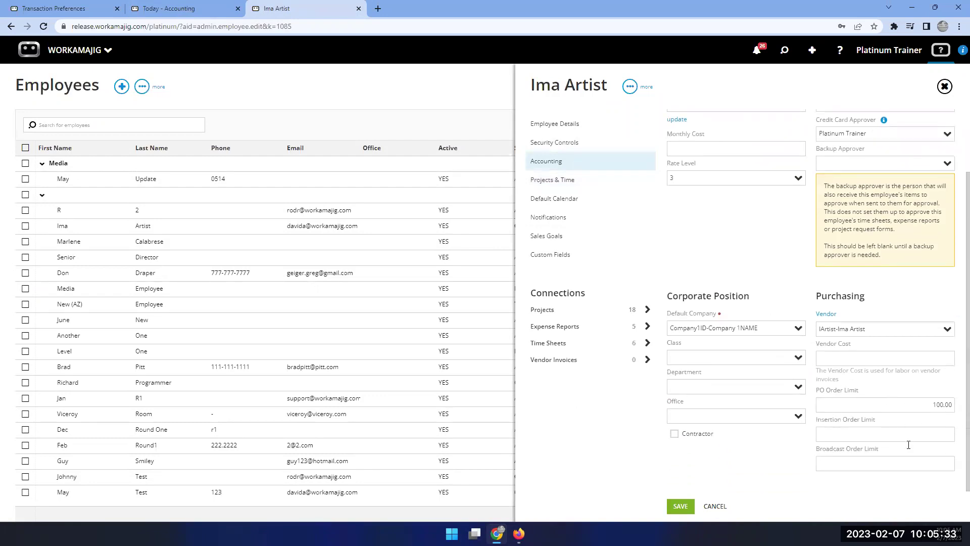
scroll(905, 202, "up", 2)
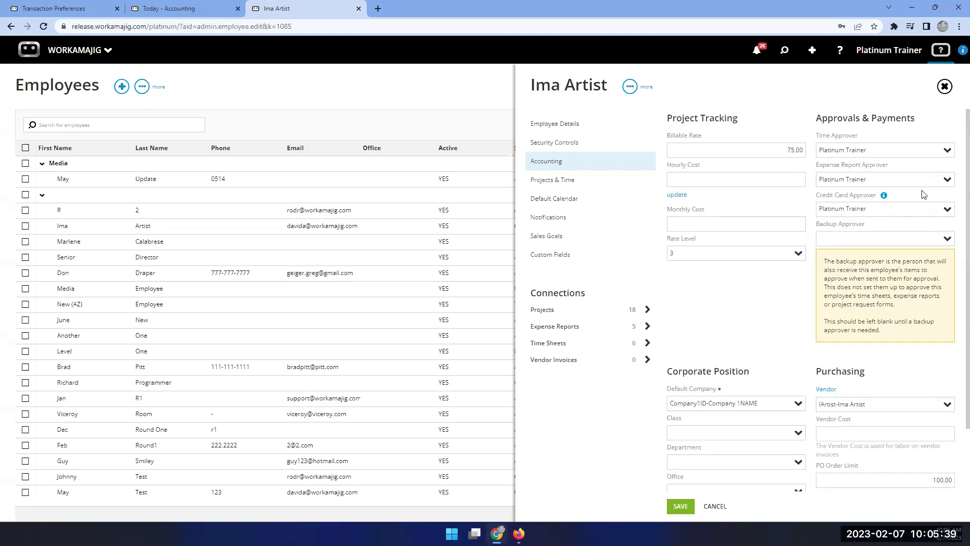
Review the Transaction Preferences for estimates, expense reports, purchase orders, client invoices and vendor invoices, plus the Tracking setup list.
left_click(43, 9)
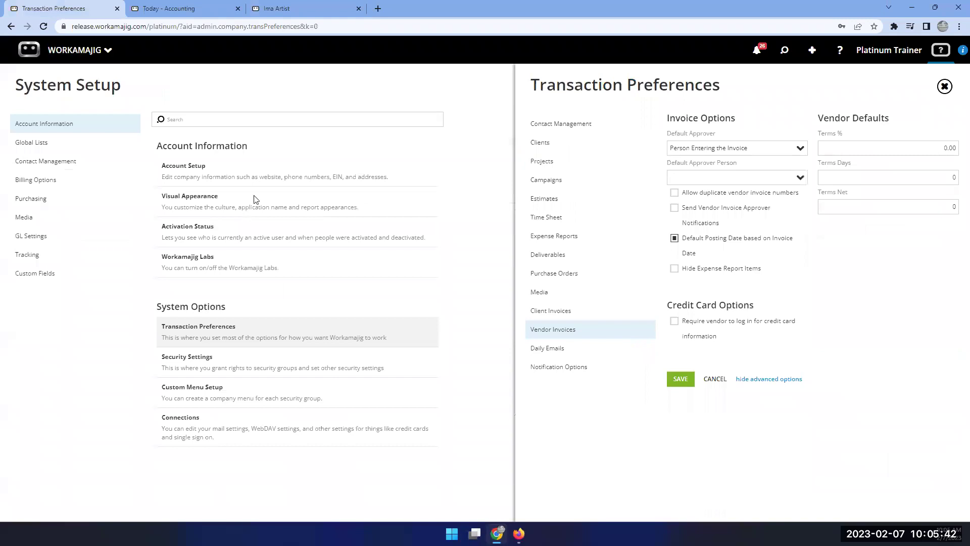
left_click(571, 209)
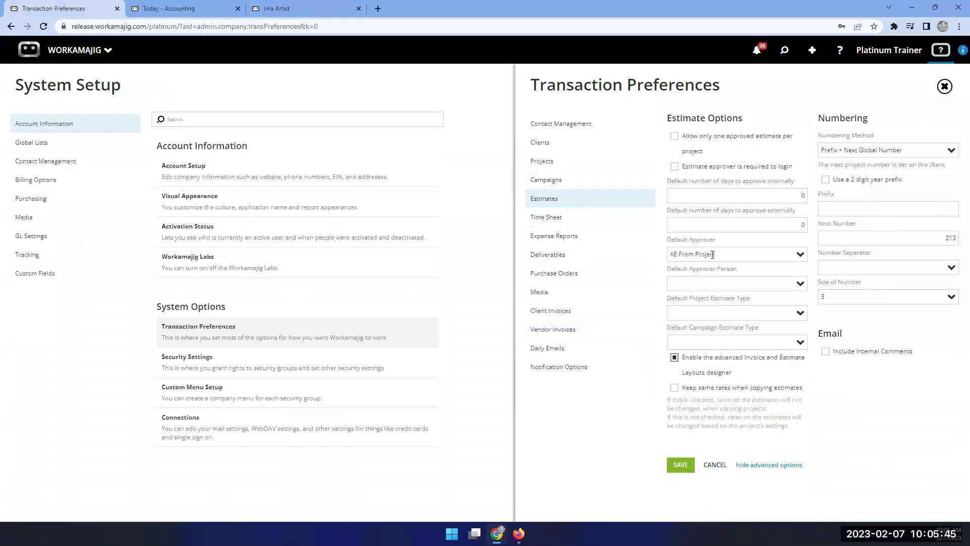
left_click(587, 244)
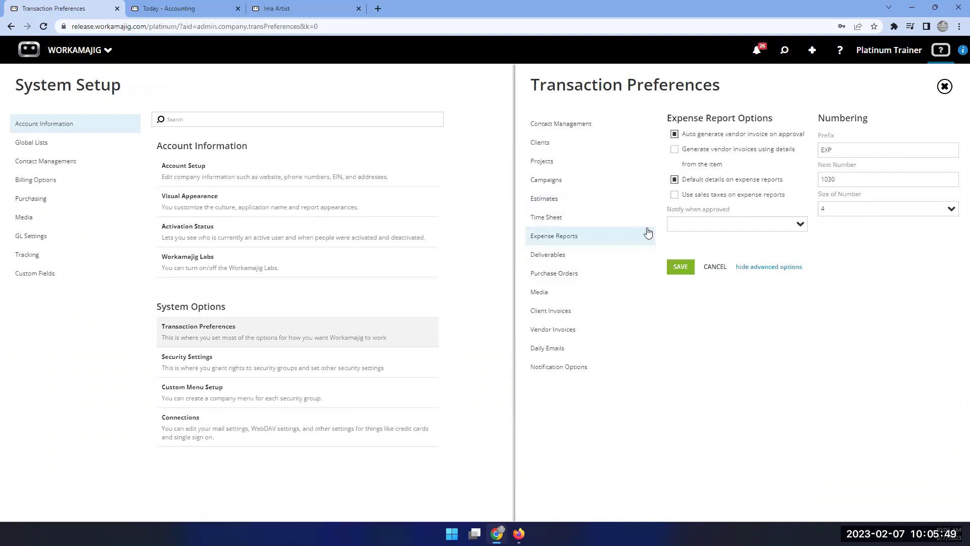
left_click(571, 279)
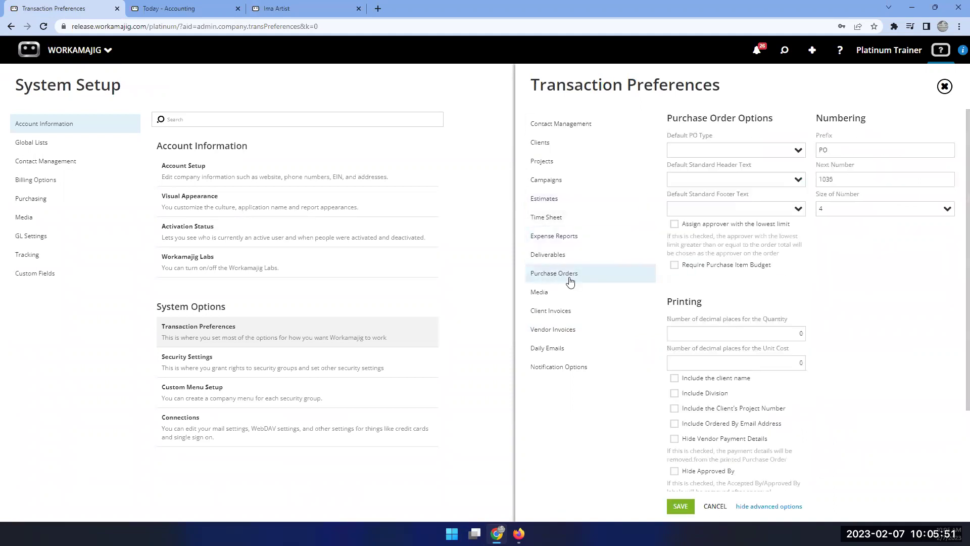
left_click(564, 317)
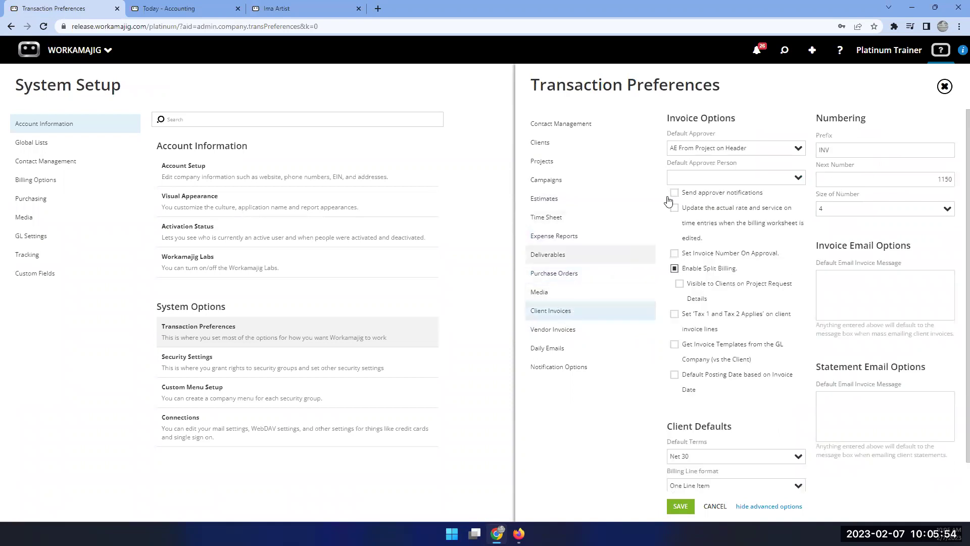
left_click(567, 331)
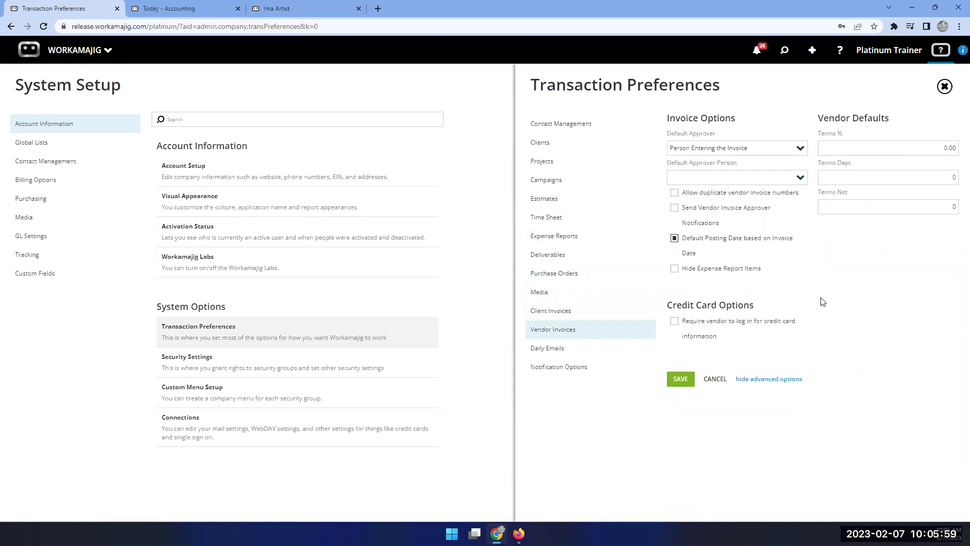
left_click(33, 256)
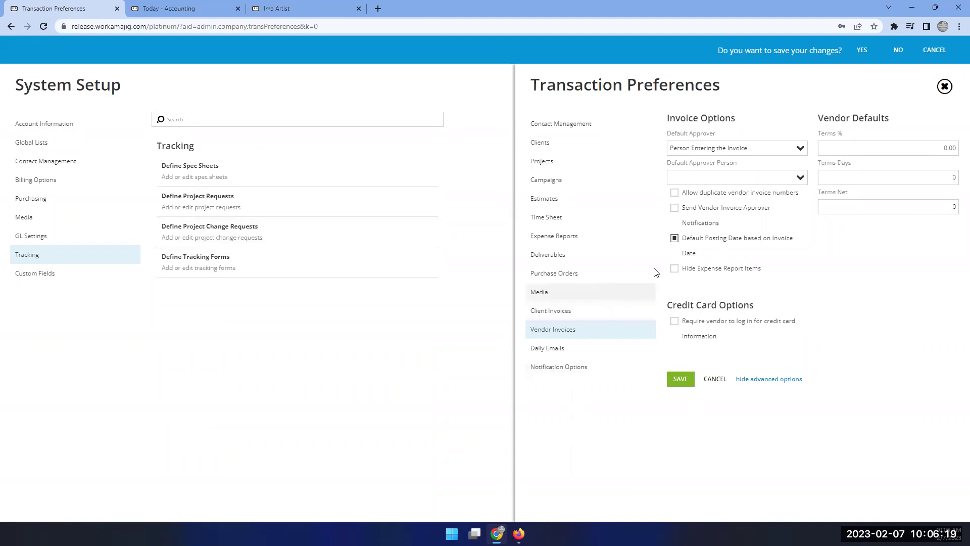
From the open employee record, open your own user settings and choose an employee as Backup Approver in the Default Settings.
left_click(294, 11)
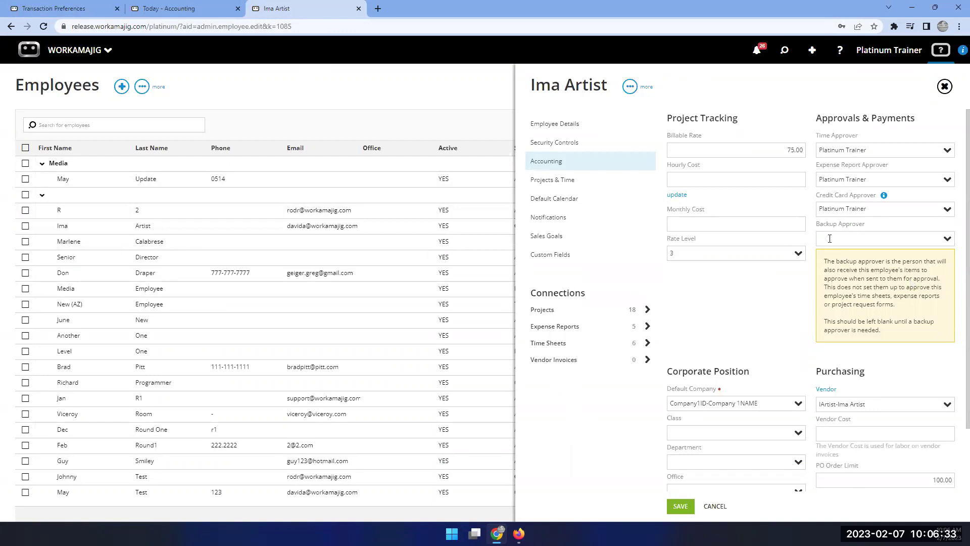
left_click(864, 49)
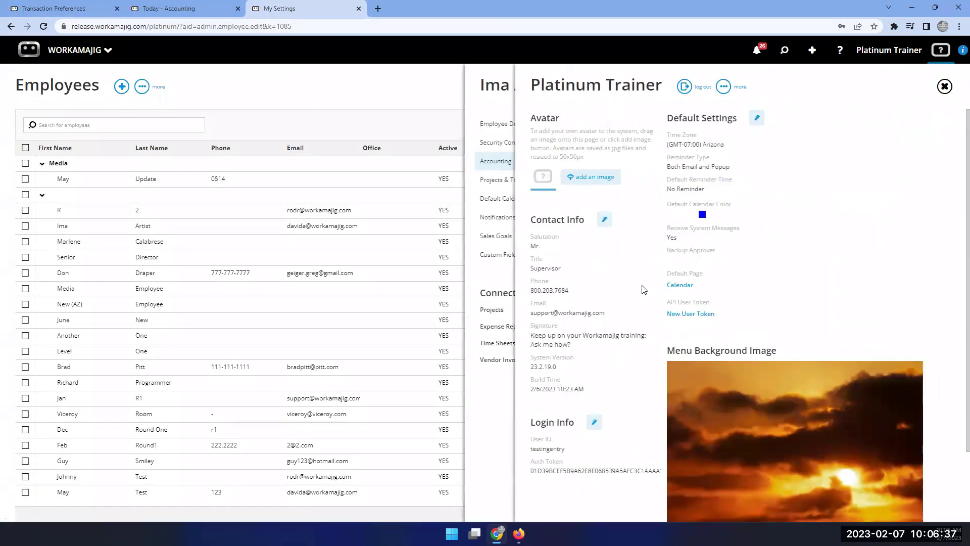
left_click(757, 119)
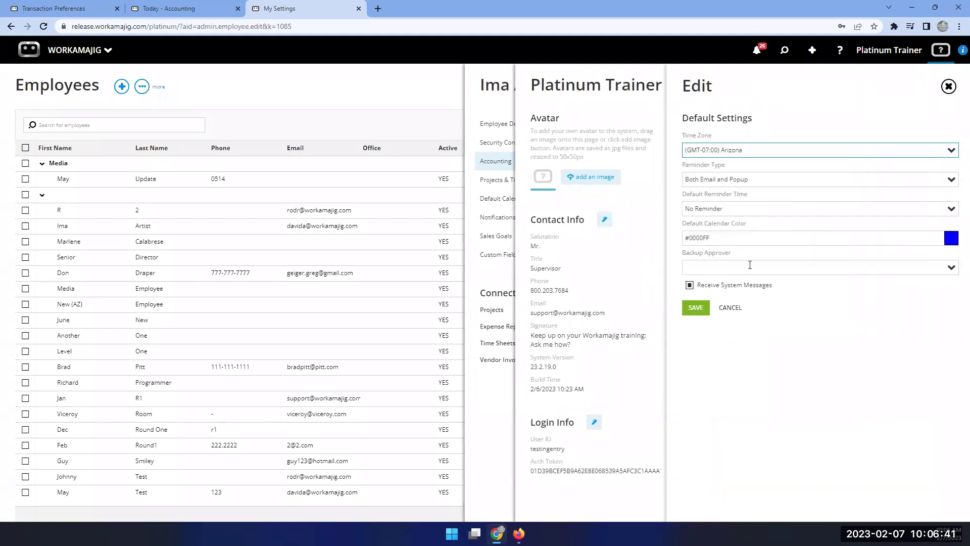
left_click(947, 270)
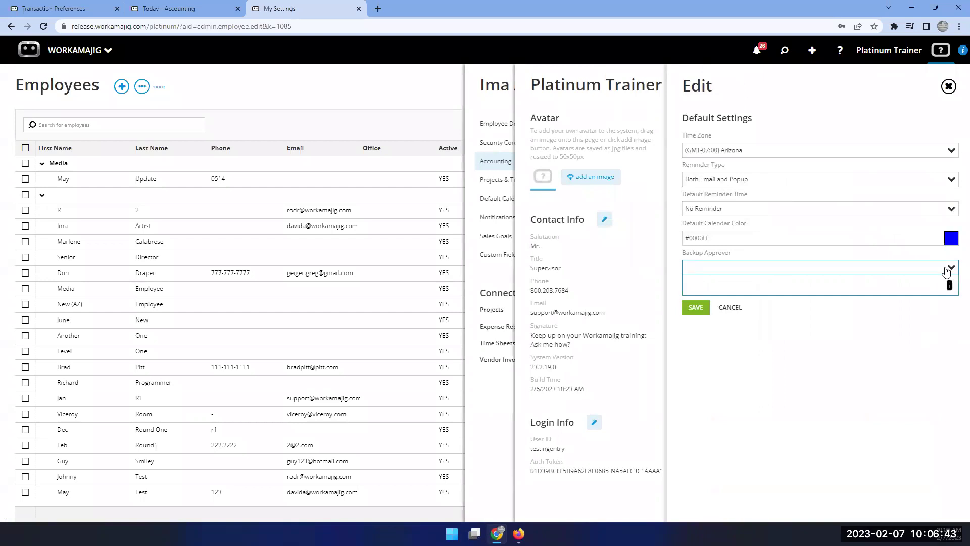
left_click(750, 352)
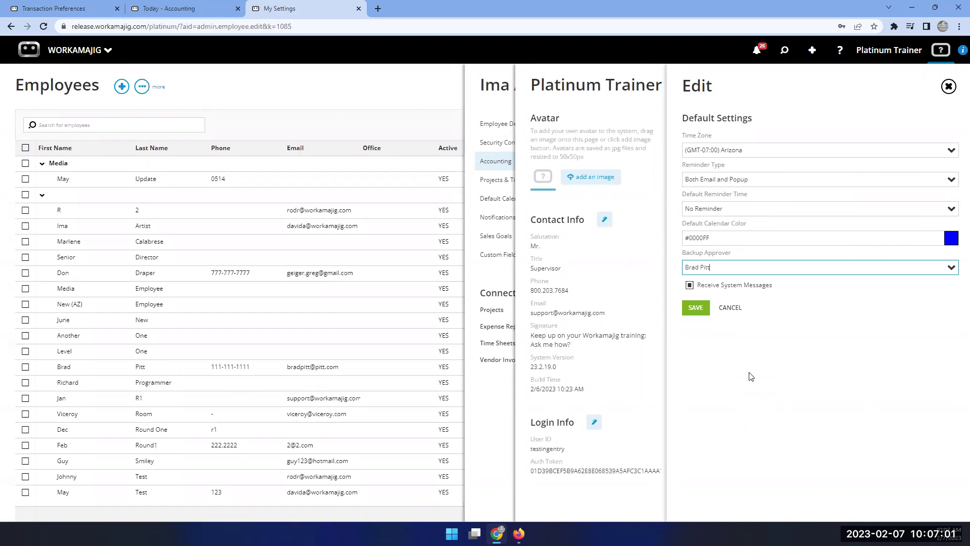
Clear the Backup Approver in the Default Settings, save, and return to the employee's accounting settings.
left_click_drag(713, 264, 658, 261)
key("BackSpace")
left_click(701, 309)
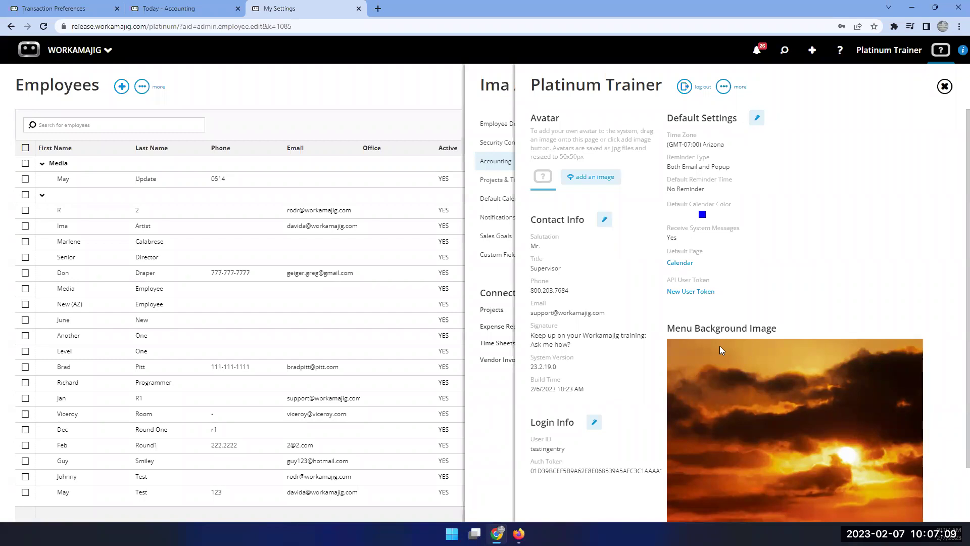
left_click(491, 277)
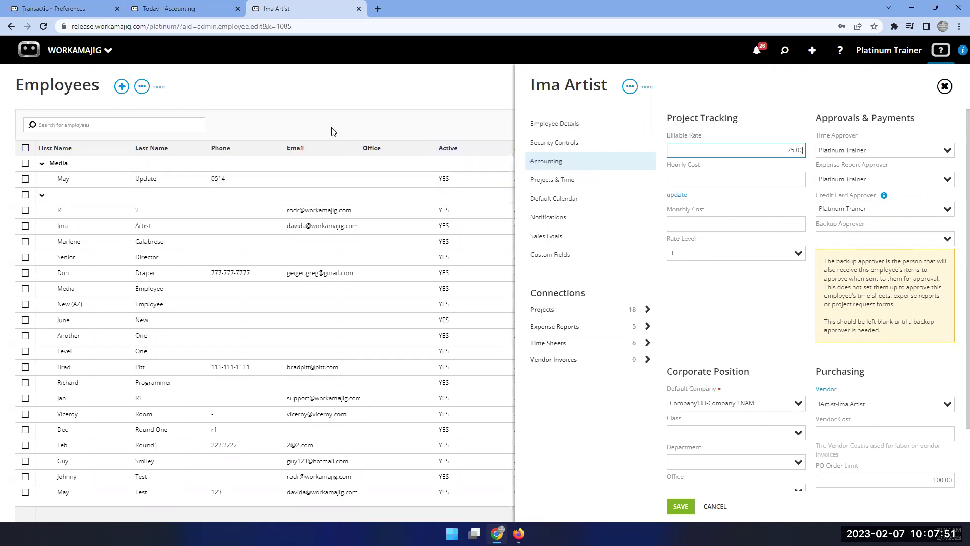
Leave the Transaction Preferences without saving, open the Security Settings from System Setup, and look through the Account Managers group's full user rights.
left_click(75, 11)
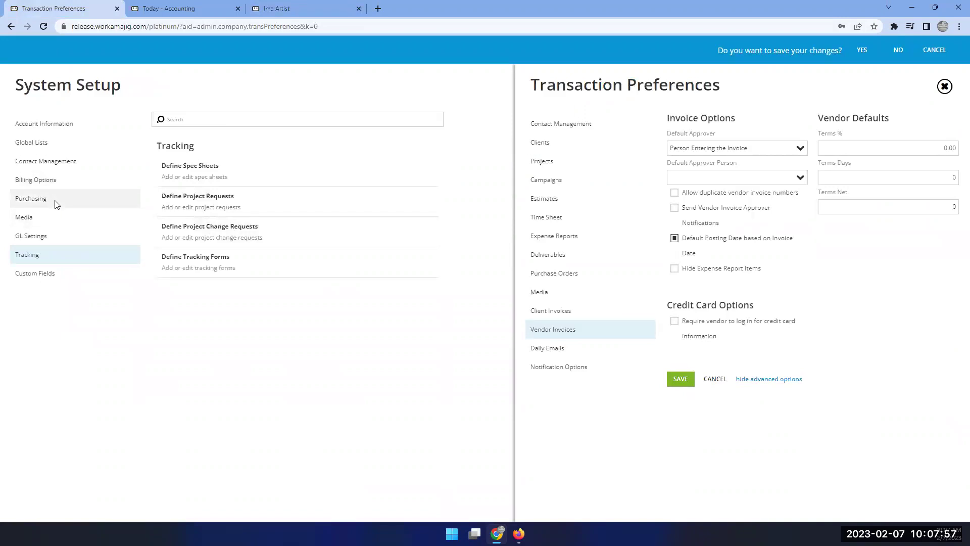
left_click(51, 129)
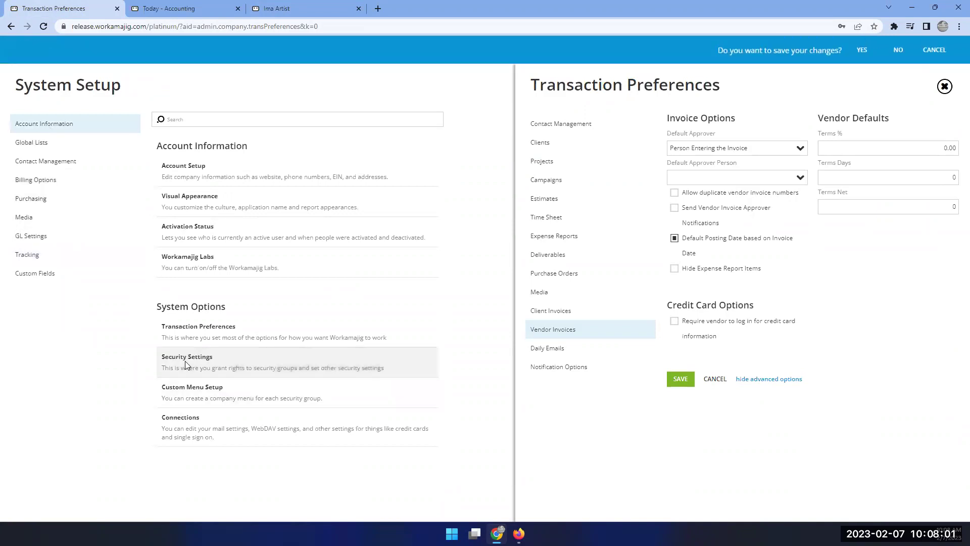
left_click(898, 50)
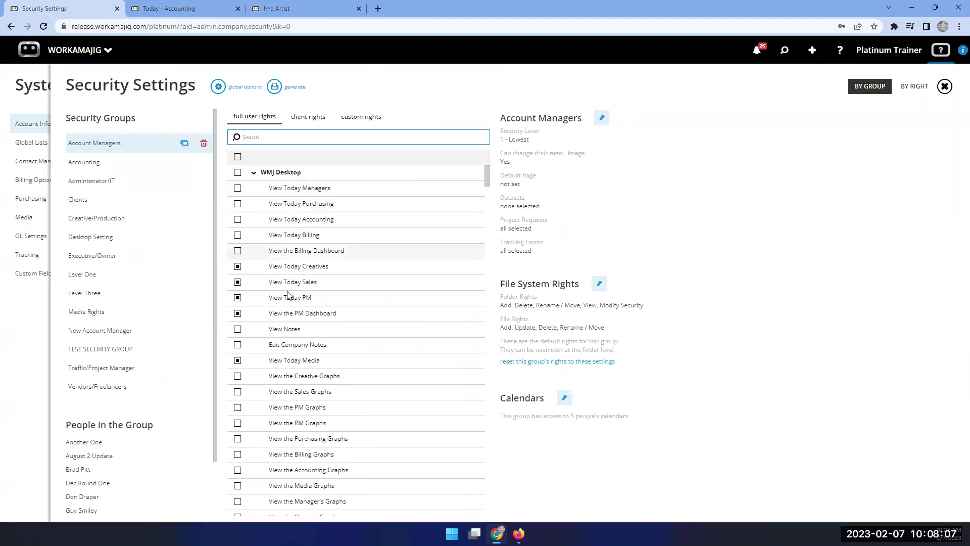
scroll(289, 296, "down", 10)
scroll(297, 314, "down", 1)
scroll(296, 313, "down", 3)
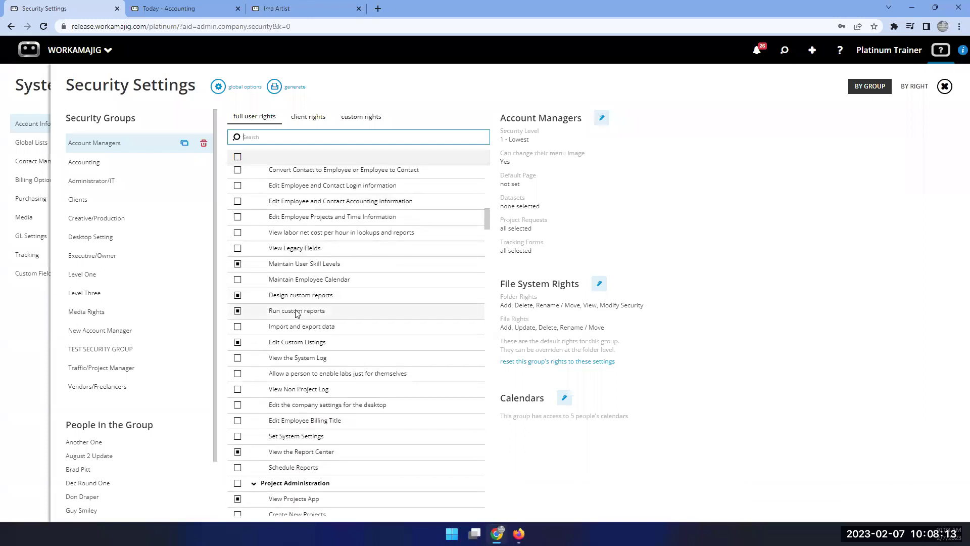
scroll(294, 283, "up", 9)
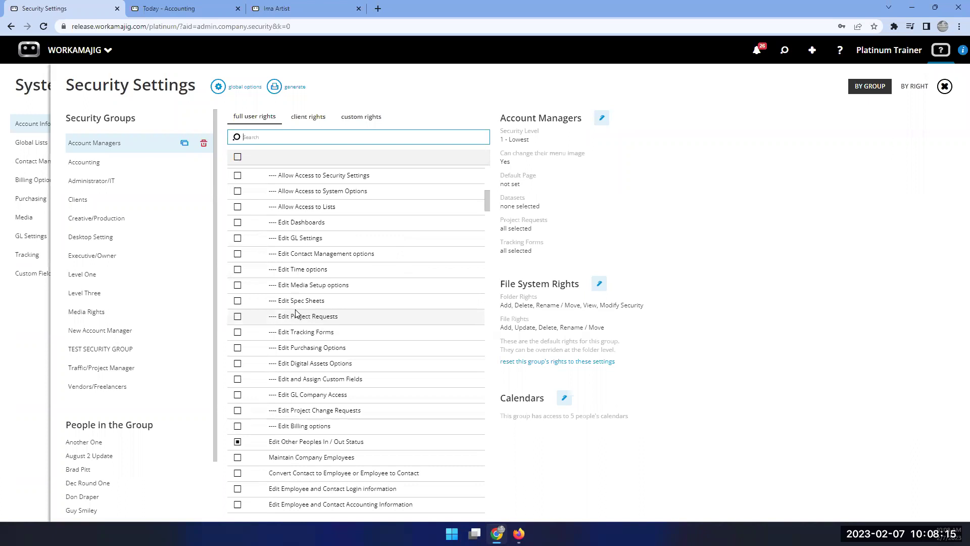
Search the Account Managers group's rights for "expen" and "inv", and enable "Approve vendor invoices on your projects".
type("expen")
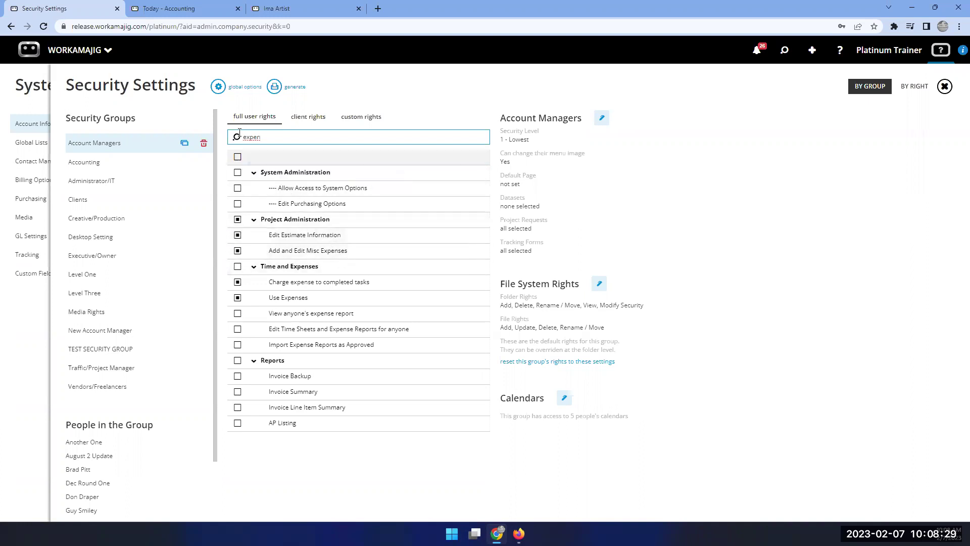
key("BackSpace")
key("BackSpace")
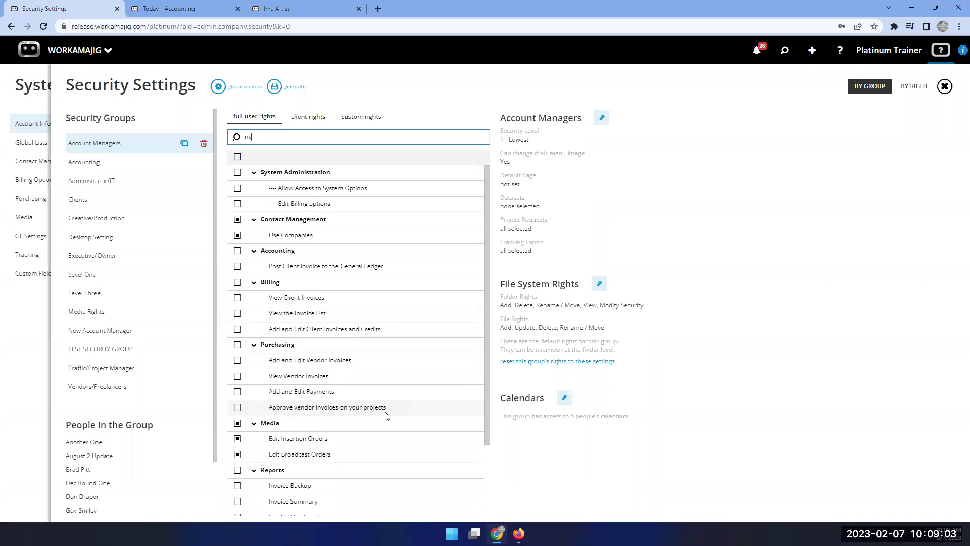
left_click(238, 421)
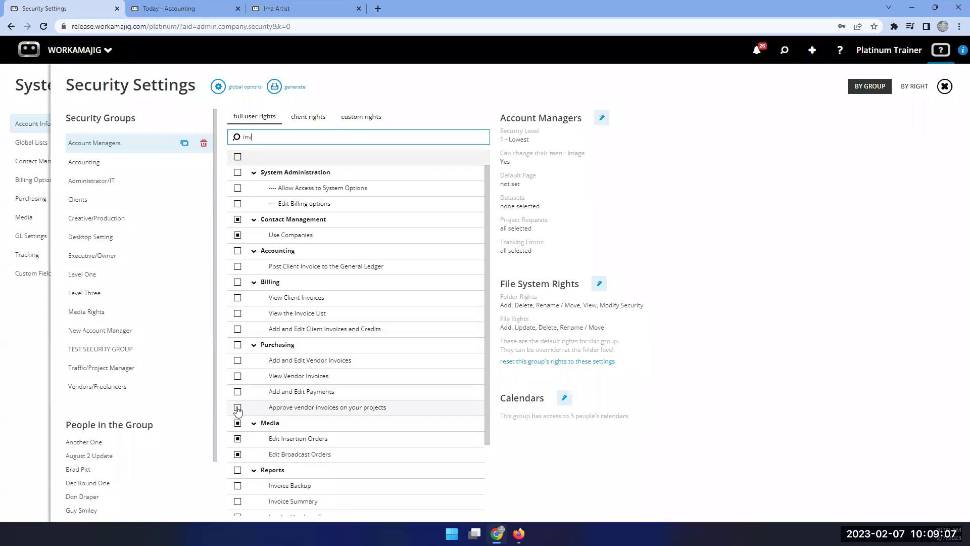